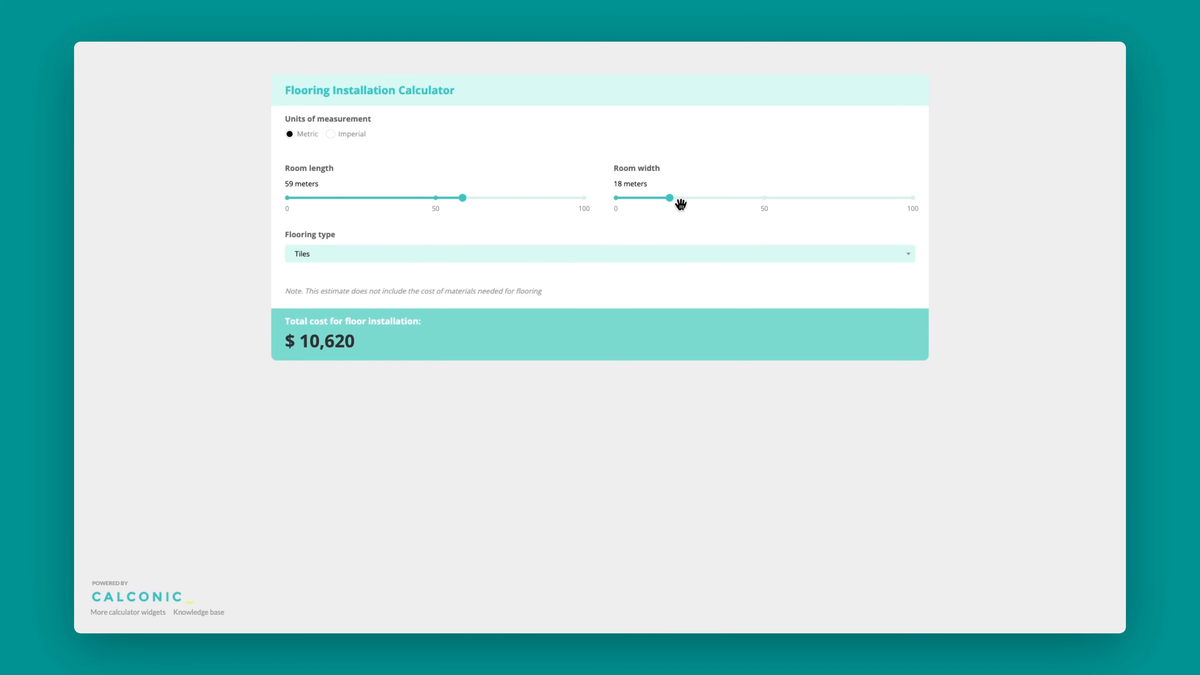
# Try the finished calculator in metric units with a room 38 meters long and 56 meters wide and Timber flooring.
pyautogui.moveTo(670, 198); pyautogui.dragTo(783, 200)
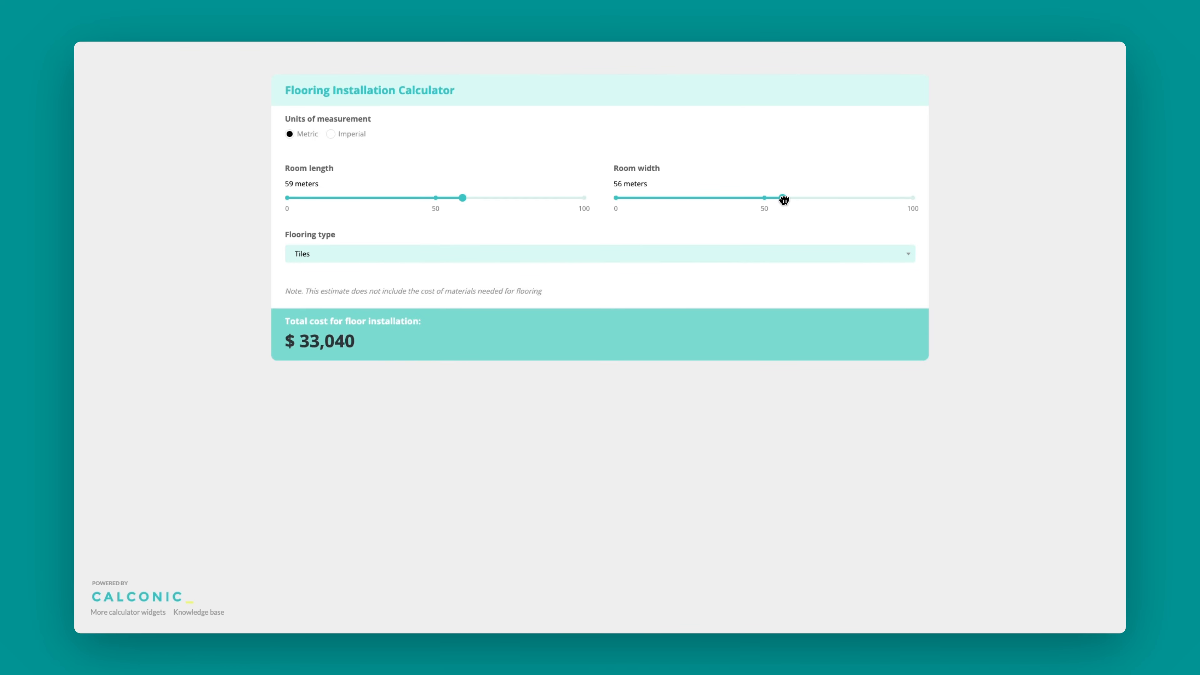
pyautogui.click(549, 256)
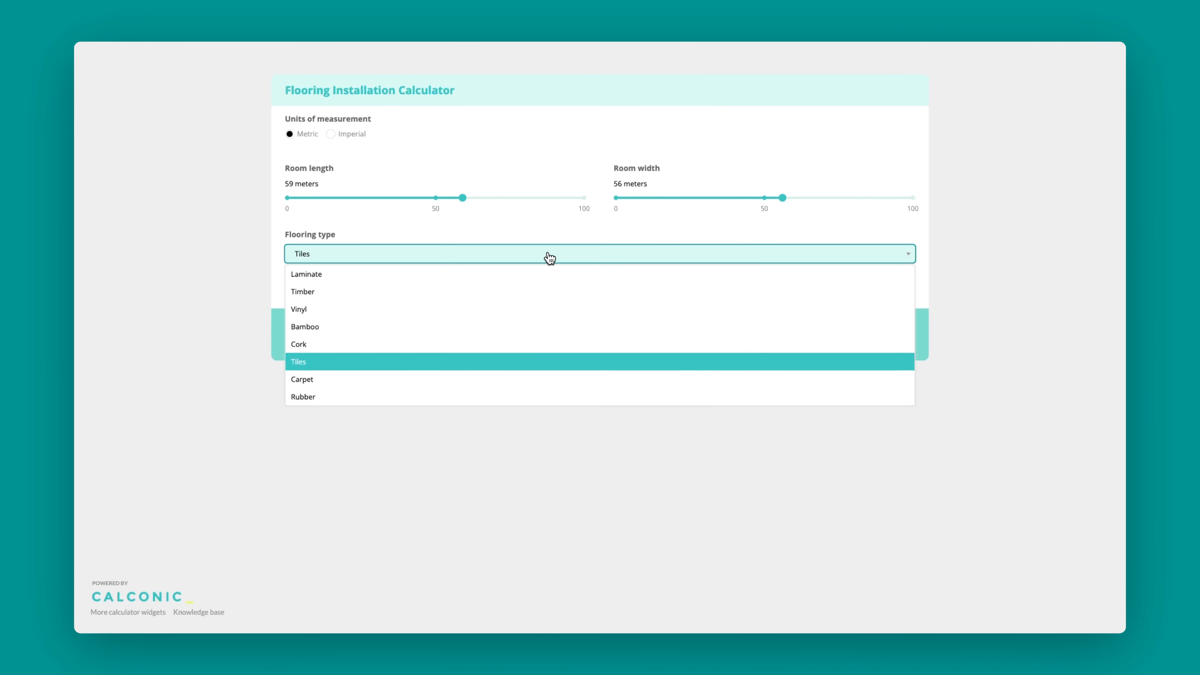
pyautogui.click(534, 293)
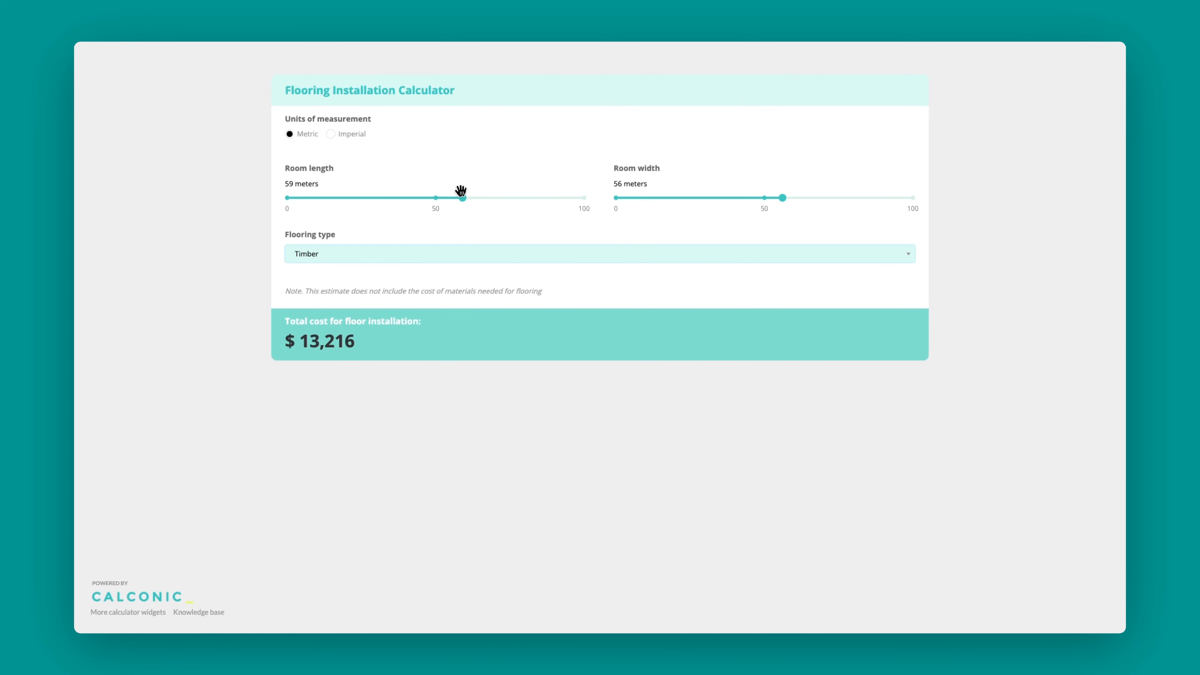
pyautogui.moveTo(462, 197); pyautogui.dragTo(399, 197)
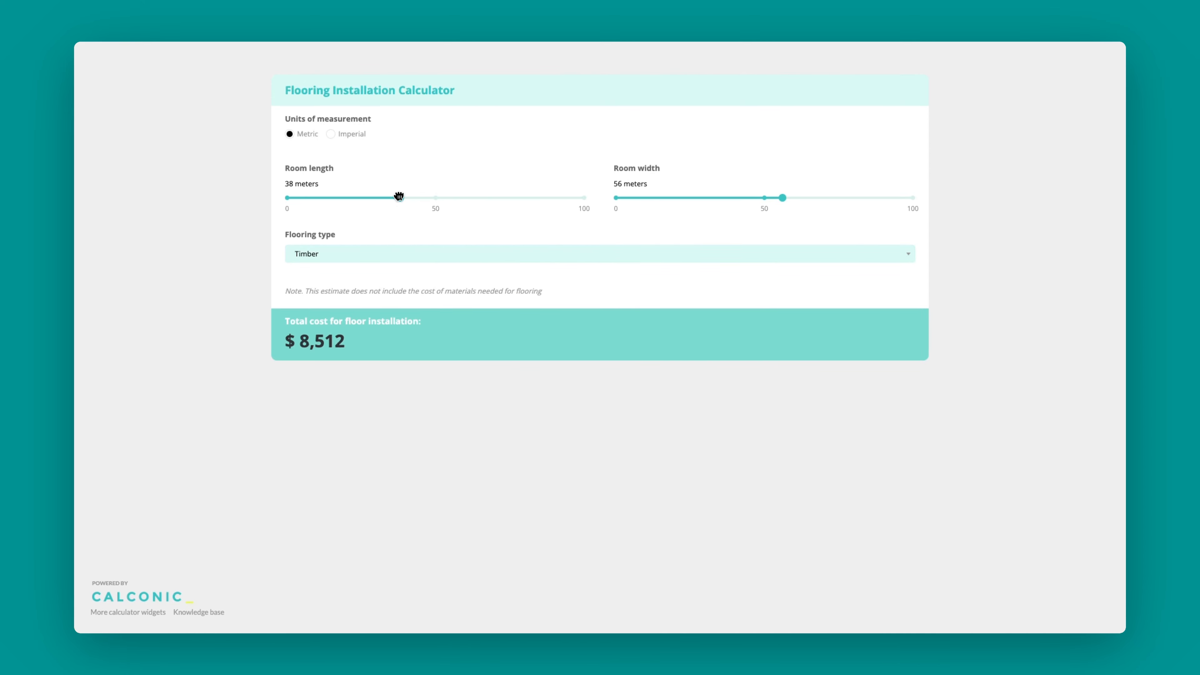
# Switch the units of measurement to Imperial and set the room to 45 feet long and 87 feet wide.
pyautogui.click(331, 135)
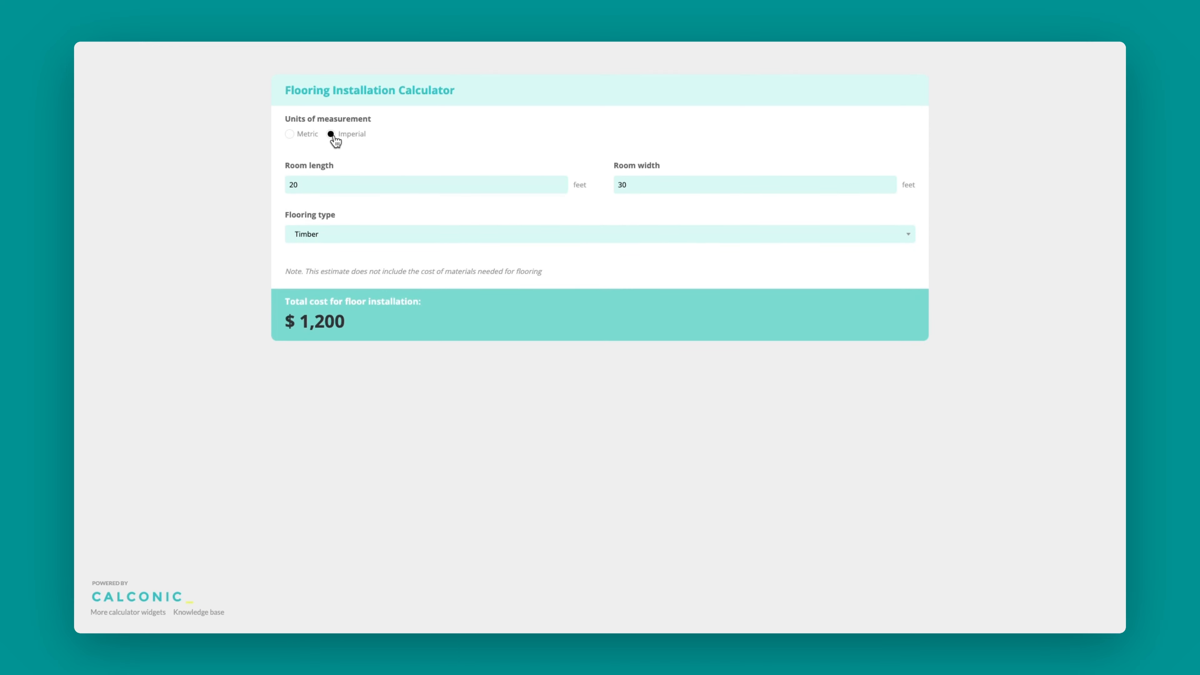
pyautogui.click(298, 183)
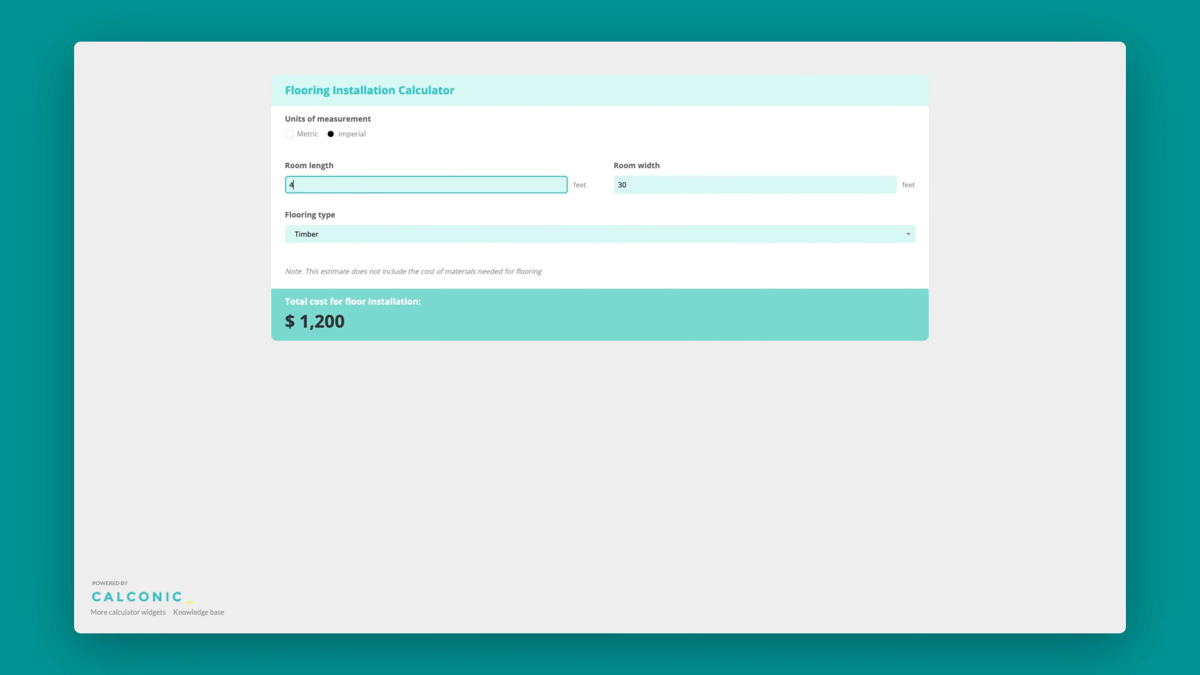
pyautogui.click(633, 184)
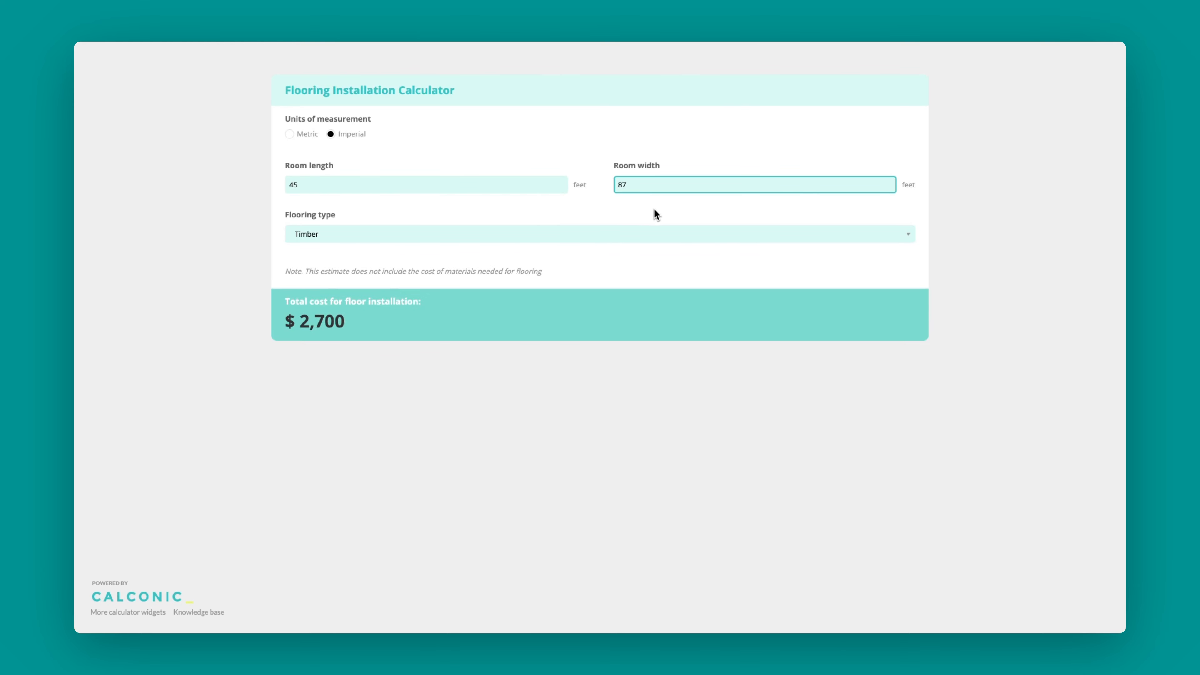
# Try Bamboo and Carpet as the flooring type, and switch the units of measurement back to Metric.
pyautogui.click(480, 234)
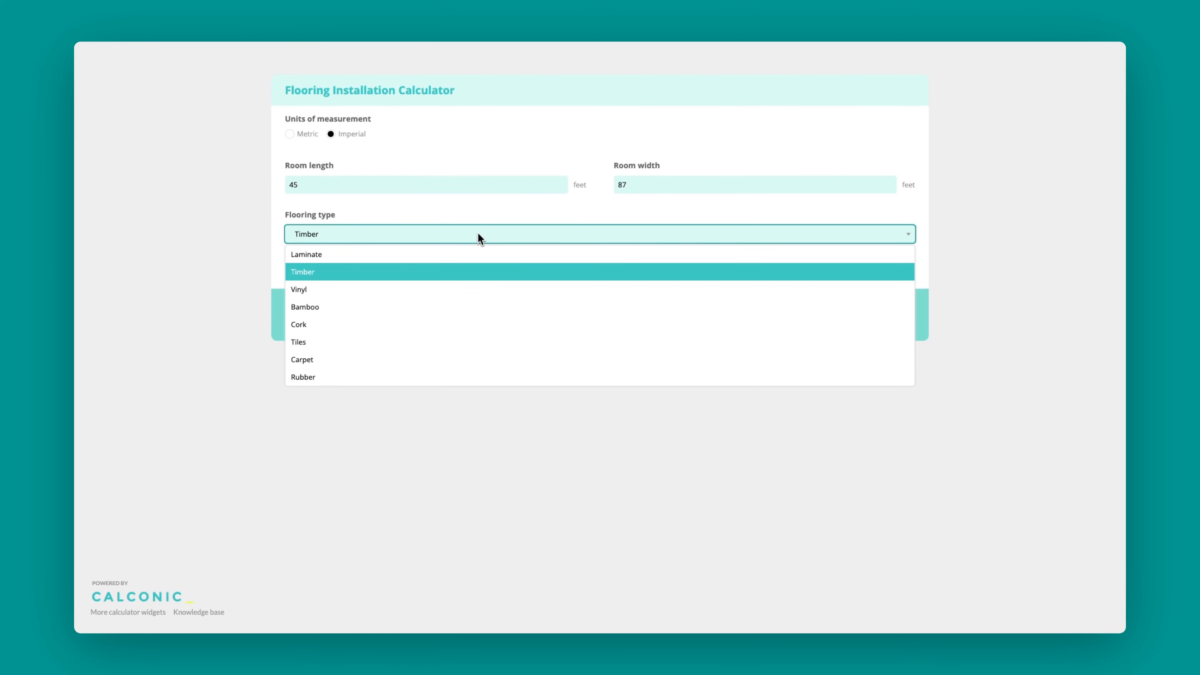
pyautogui.click(454, 307)
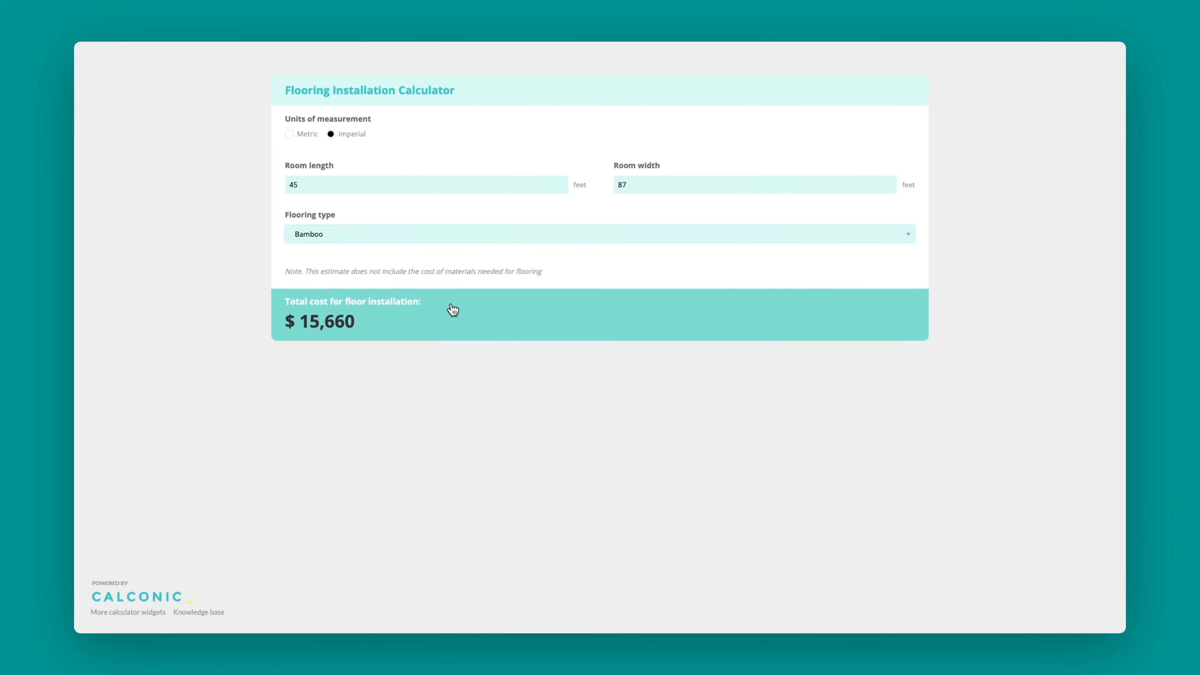
pyautogui.click(408, 239)
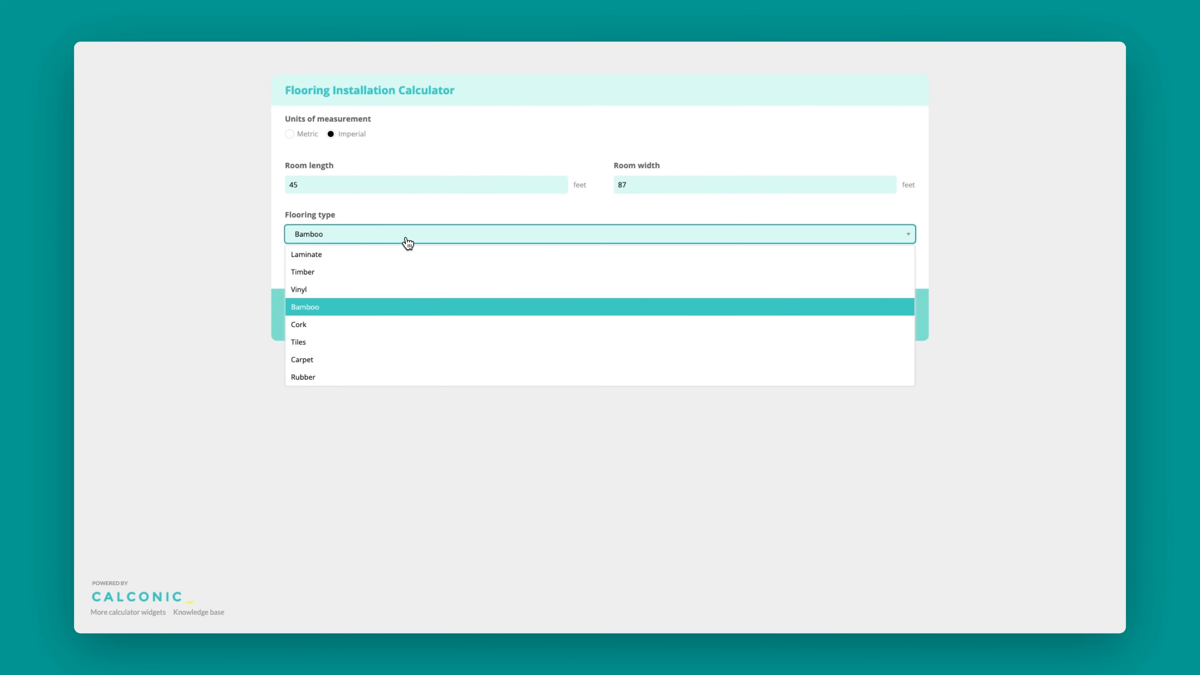
pyautogui.click(382, 360)
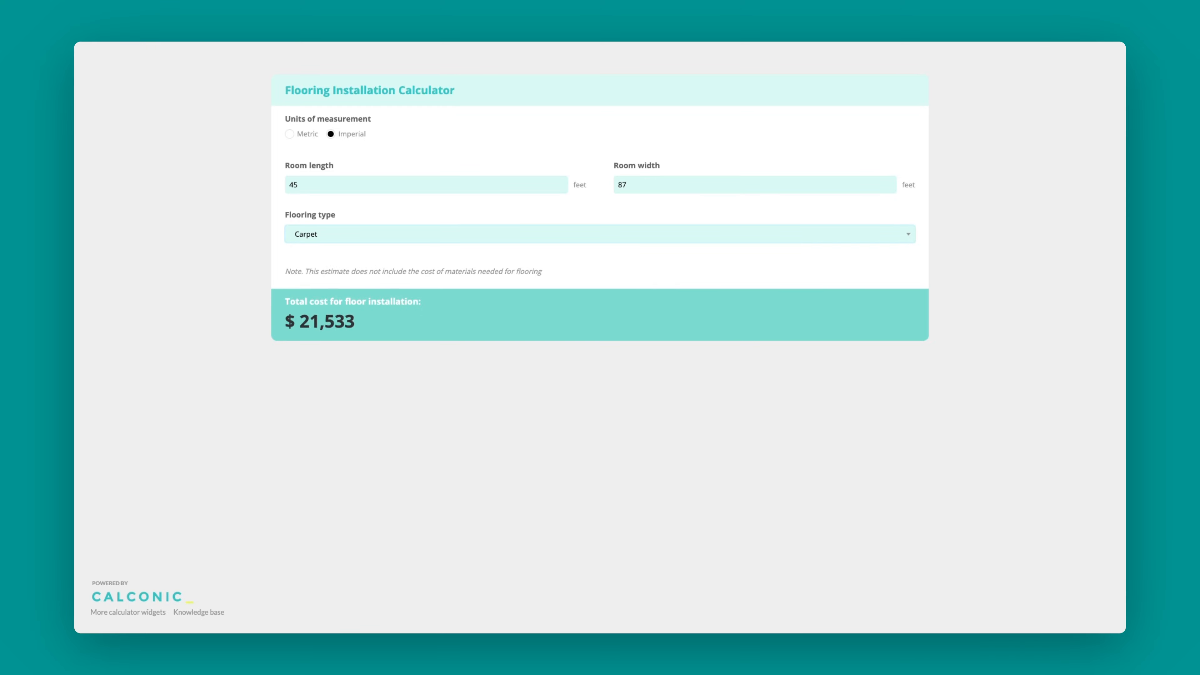
pyautogui.click(289, 134)
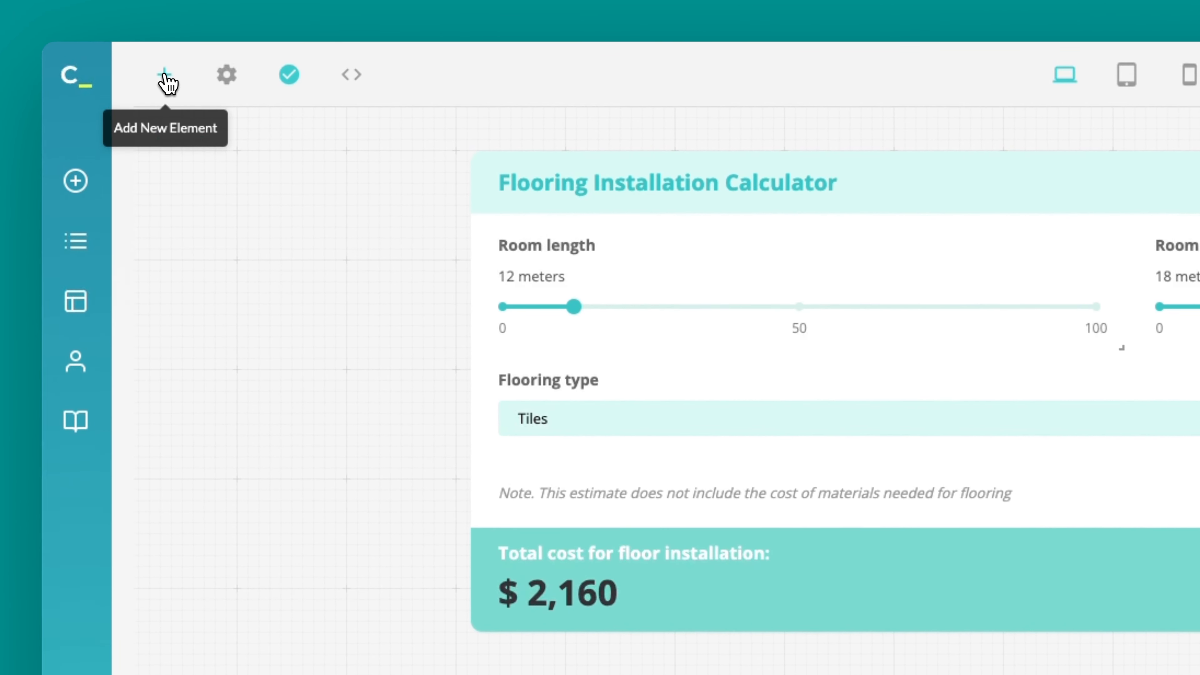
# Add a numeric input element to the flooring calculator and label it "Room length".
pyautogui.click(136, 59)
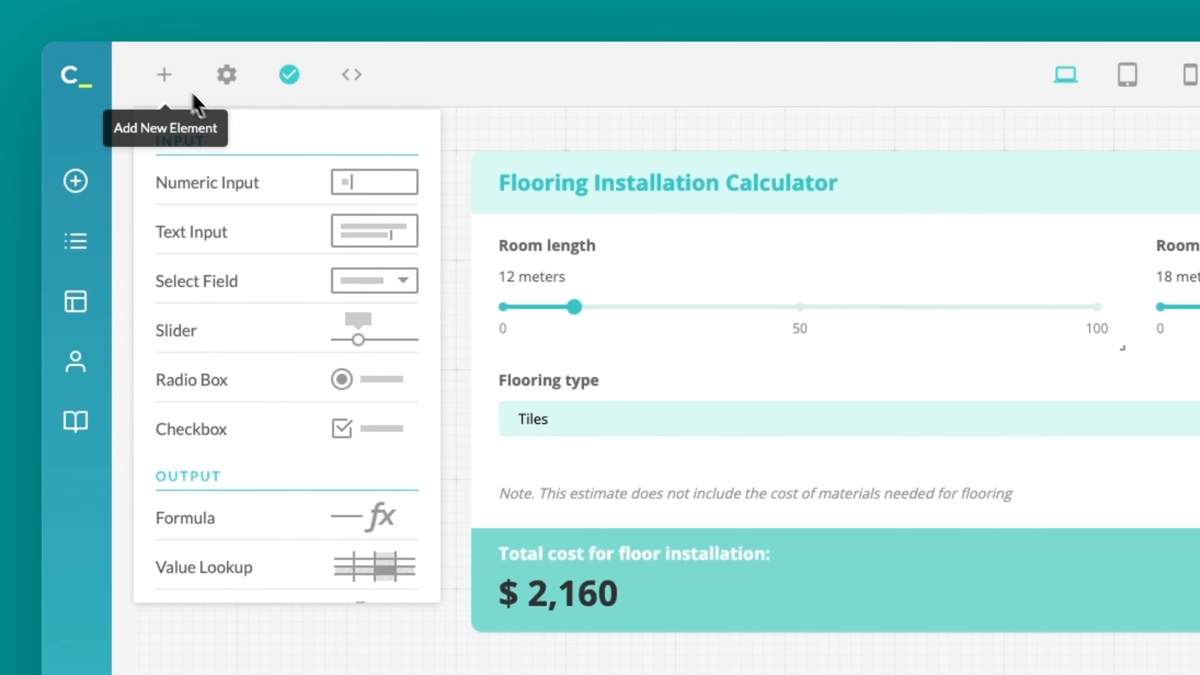
pyautogui.click(312, 198)
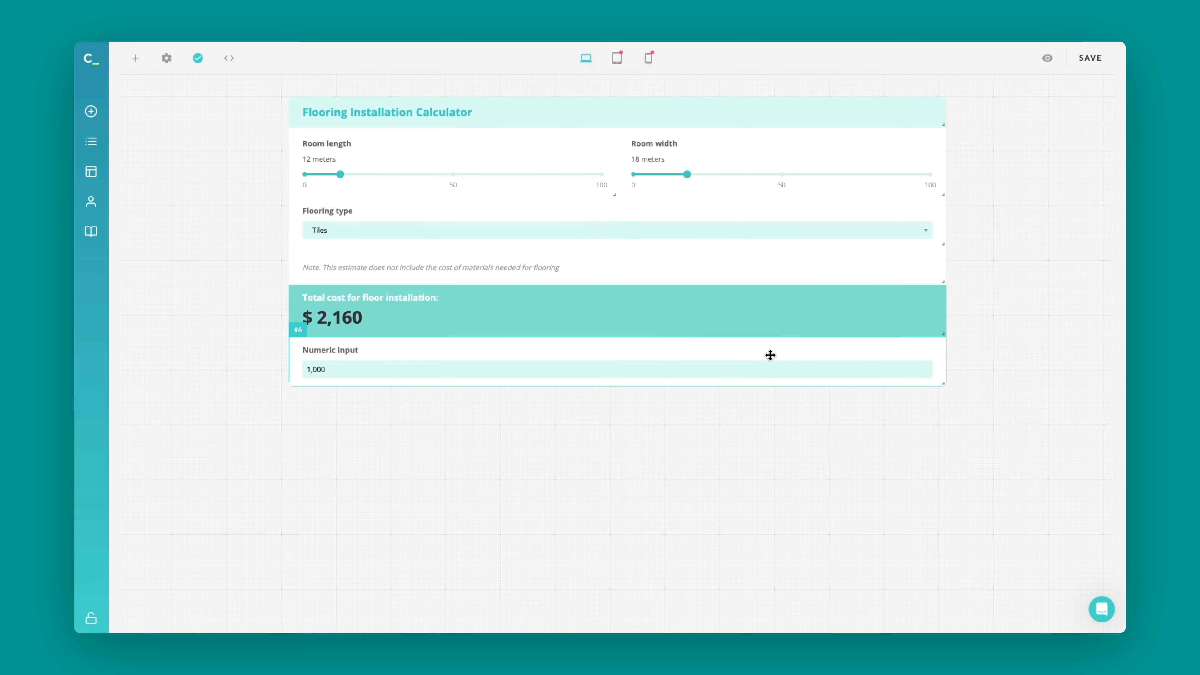
pyautogui.click(749, 352)
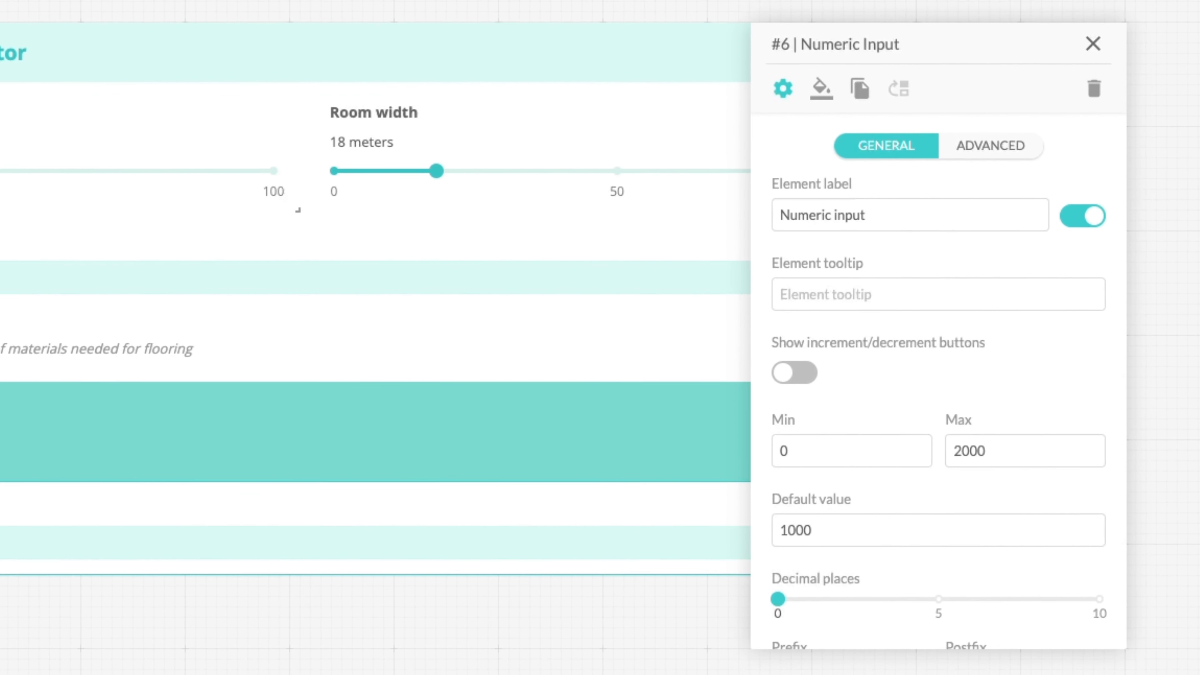
pyautogui.click(887, 227)
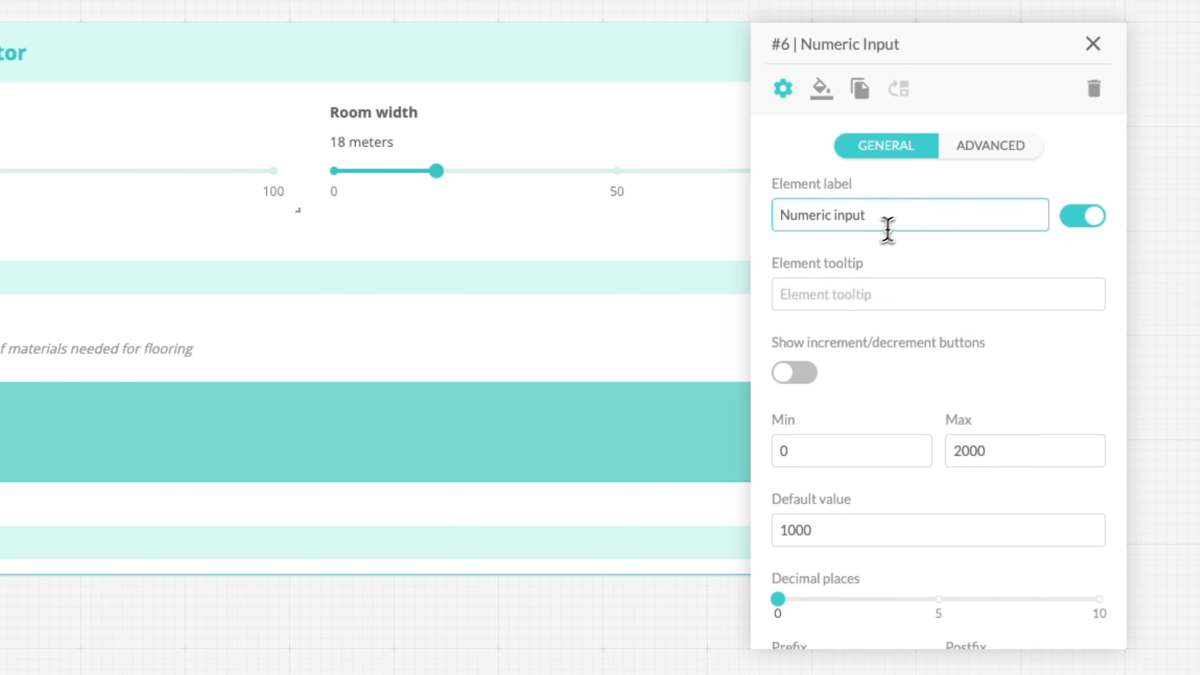
pyautogui.hotkey('ctrl', 'a')
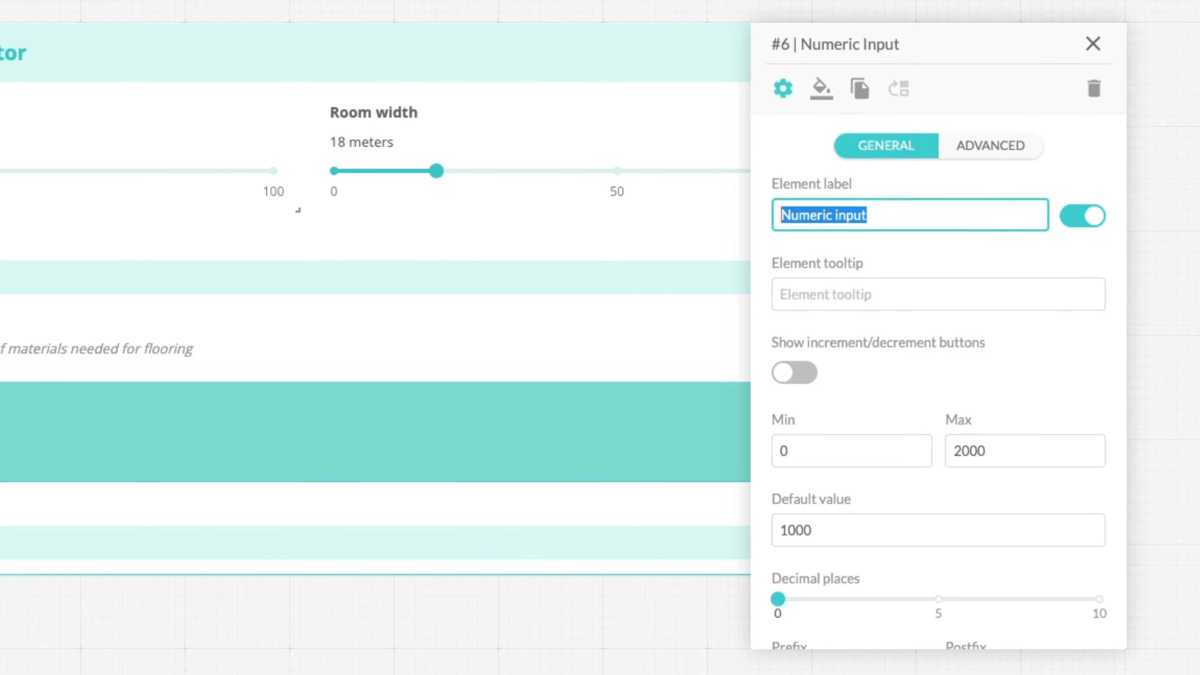
pyautogui.press('BackSpace')
pyautogui.write('Room length')
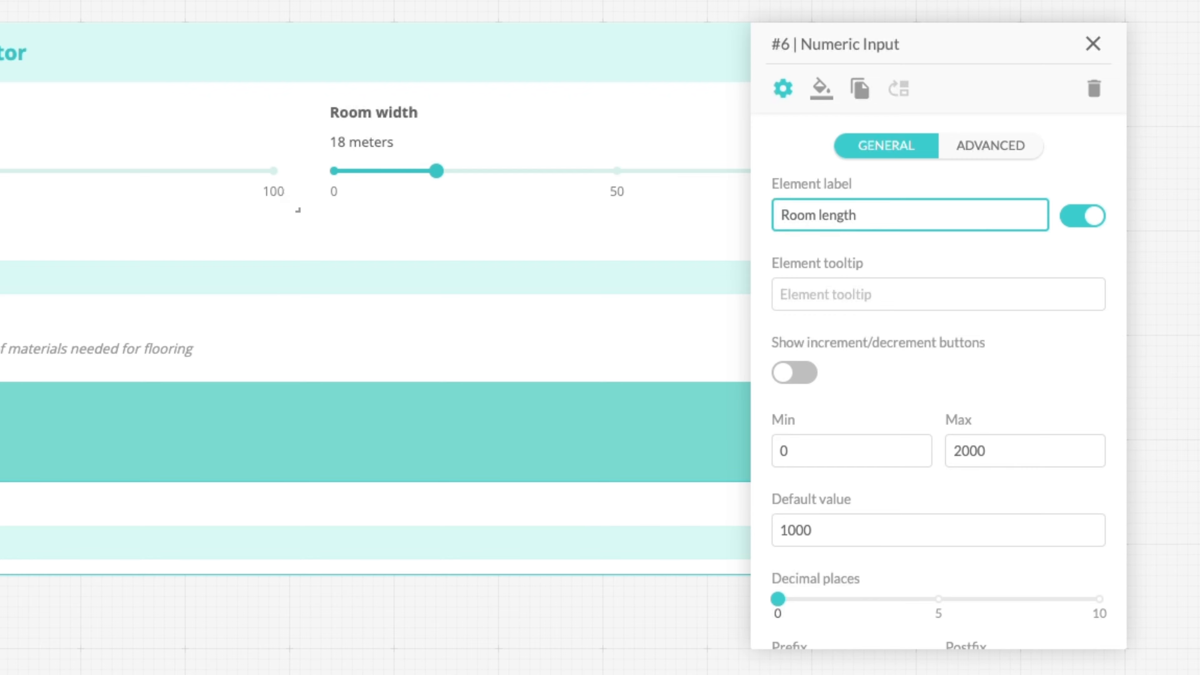
pyautogui.click(1048, 260)
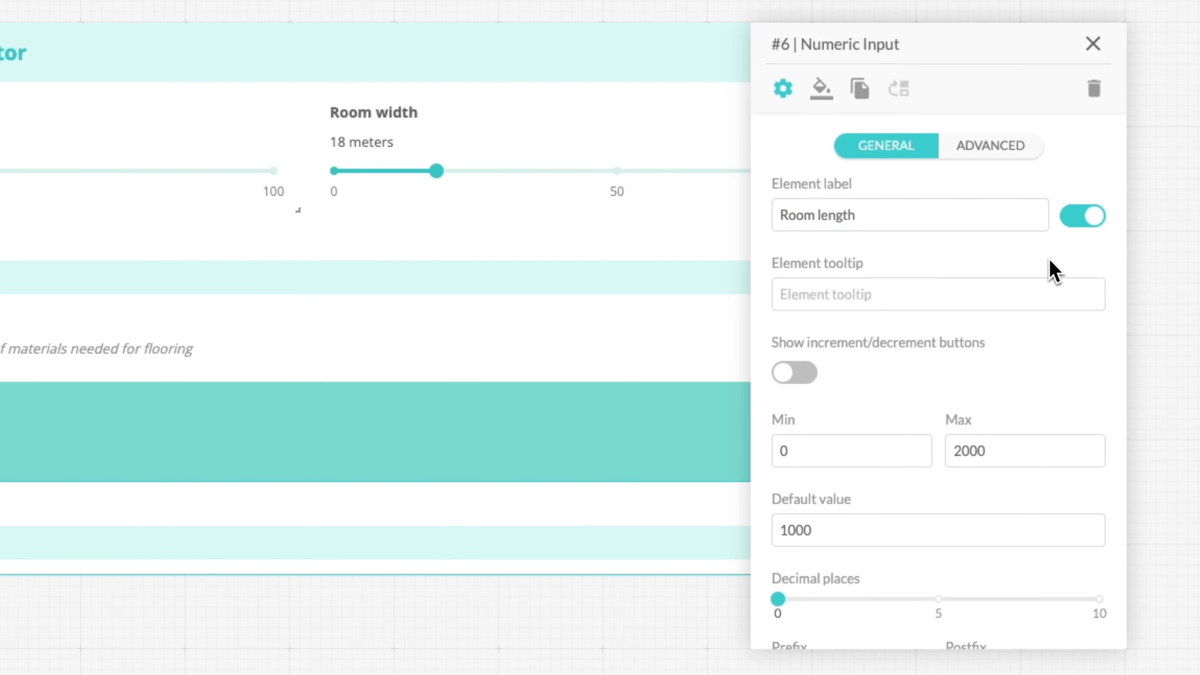
# Set the new Room length input's maximum to 400 and its default value to 20.
pyautogui.click(1077, 447)
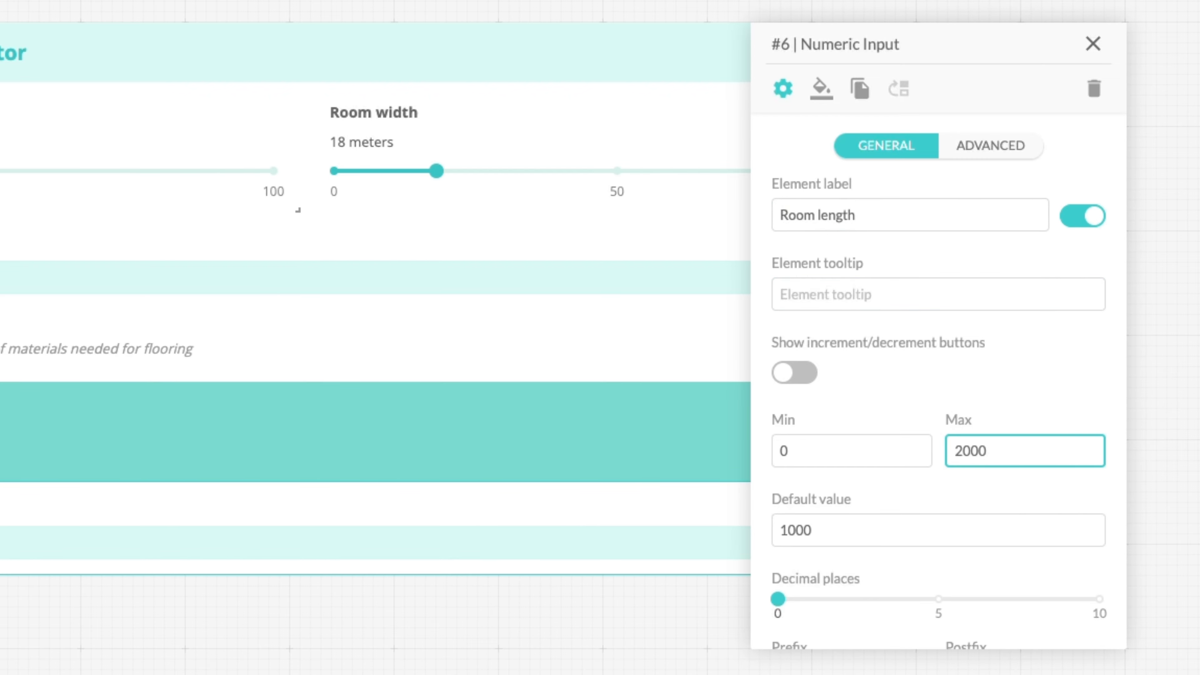
pyautogui.hotkey('ctrl', 'a')
pyautogui.press('BackSpace')
pyautogui.write('400')
pyautogui.click(1087, 424)
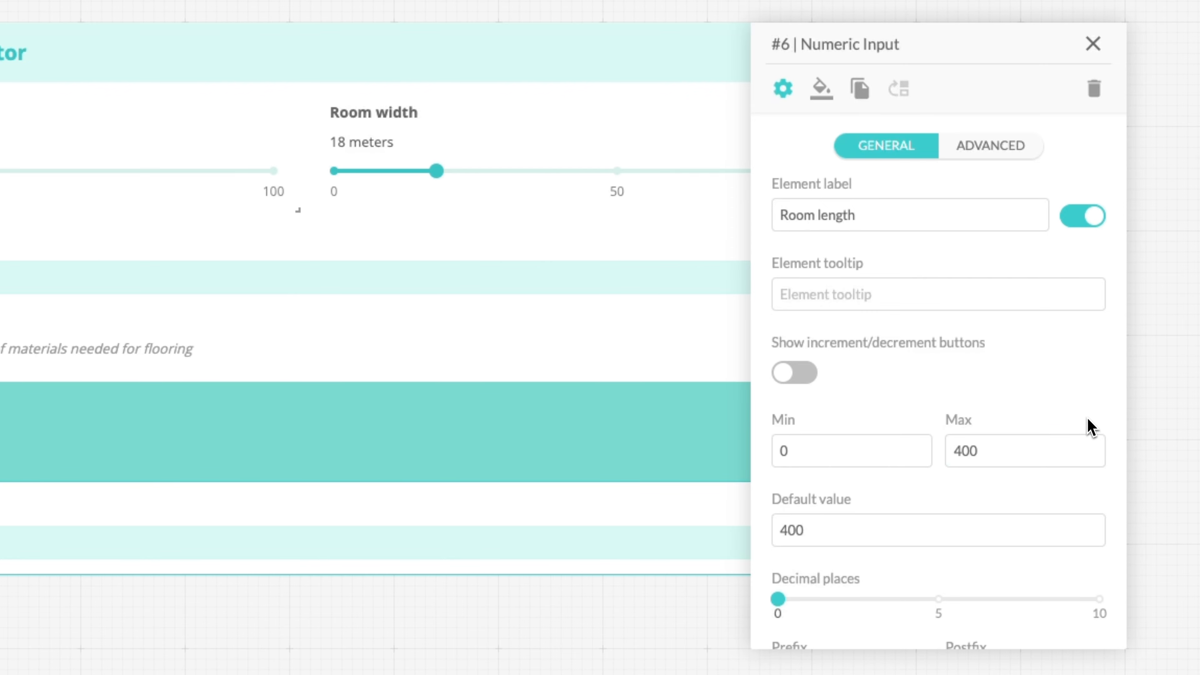
pyautogui.click(1067, 526)
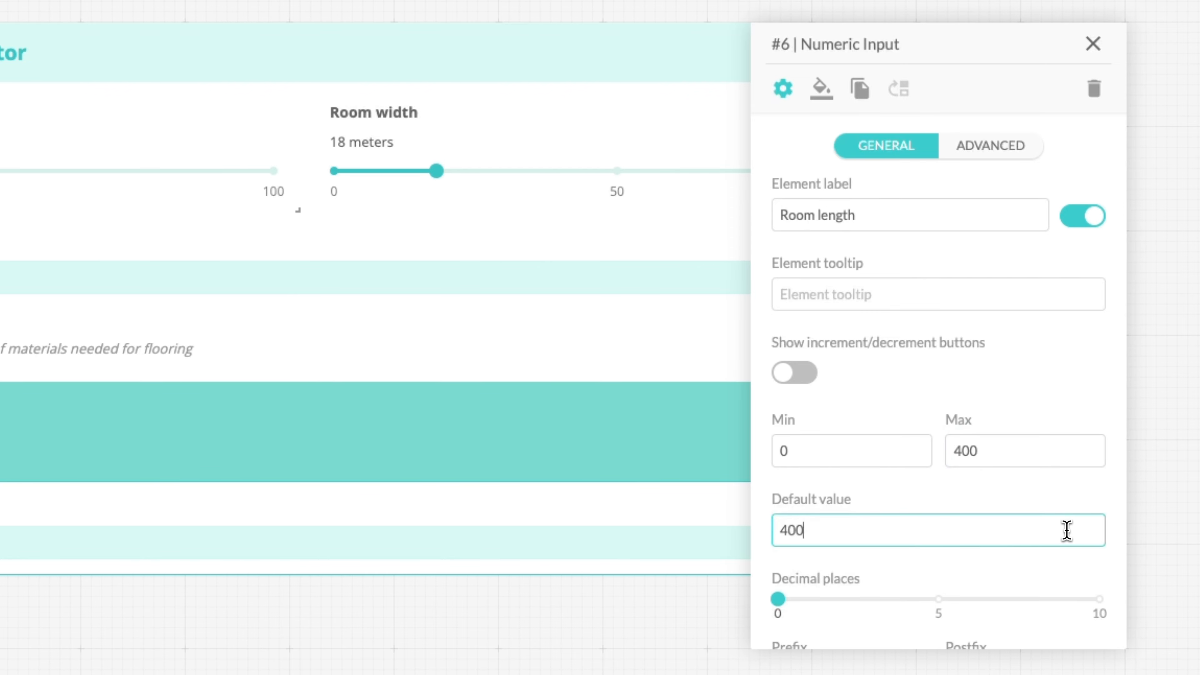
pyautogui.hotkey('ctrl', 'a')
pyautogui.press('BackSpace')
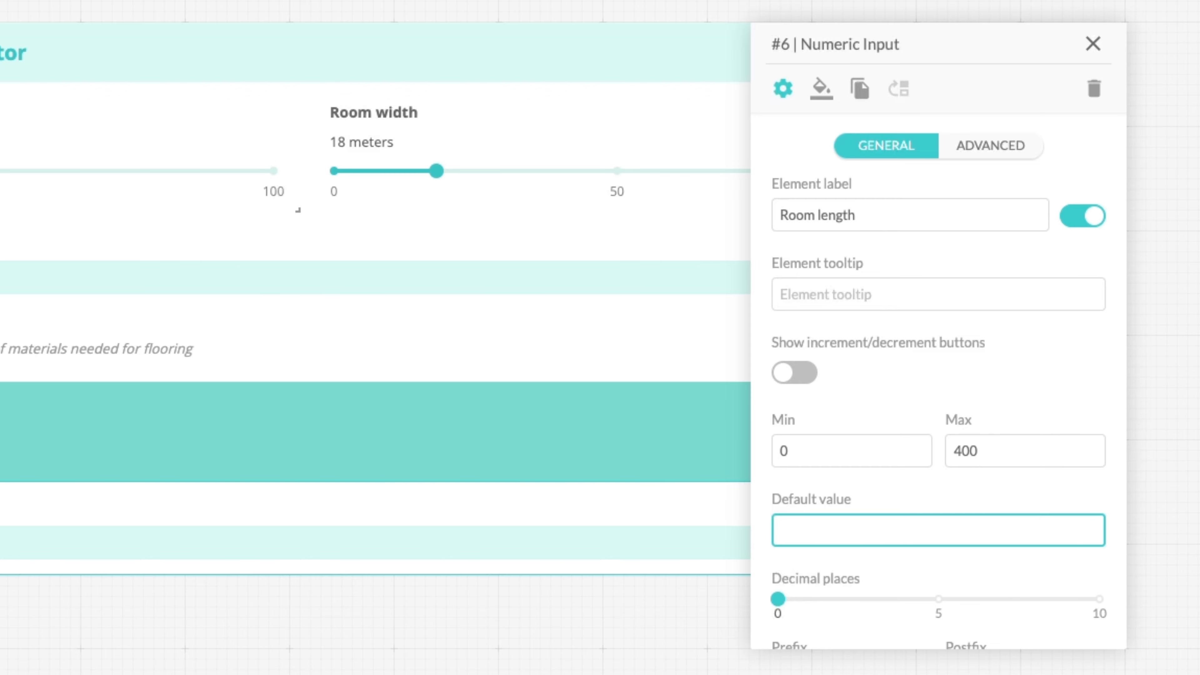
pyautogui.write('20')
pyautogui.click(1027, 506)
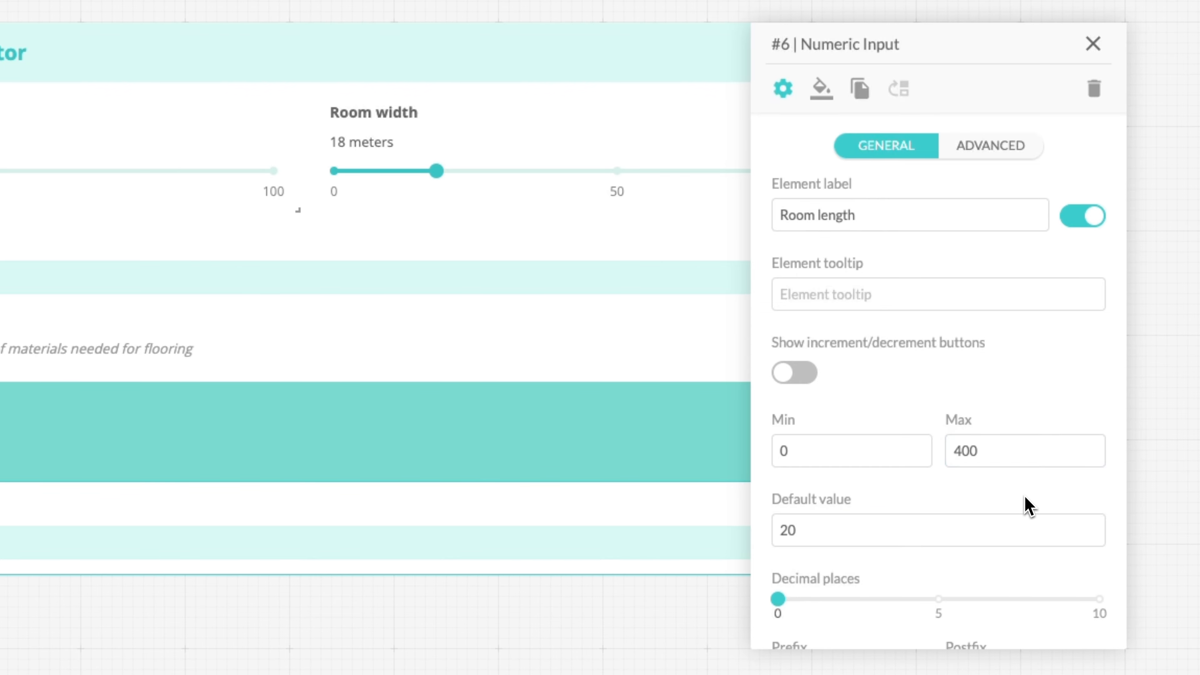
# Give the Room length input the postfix "feet" and close its settings.
pyautogui.scroll(-2, 1024, 496)
pyautogui.click(1031, 564)
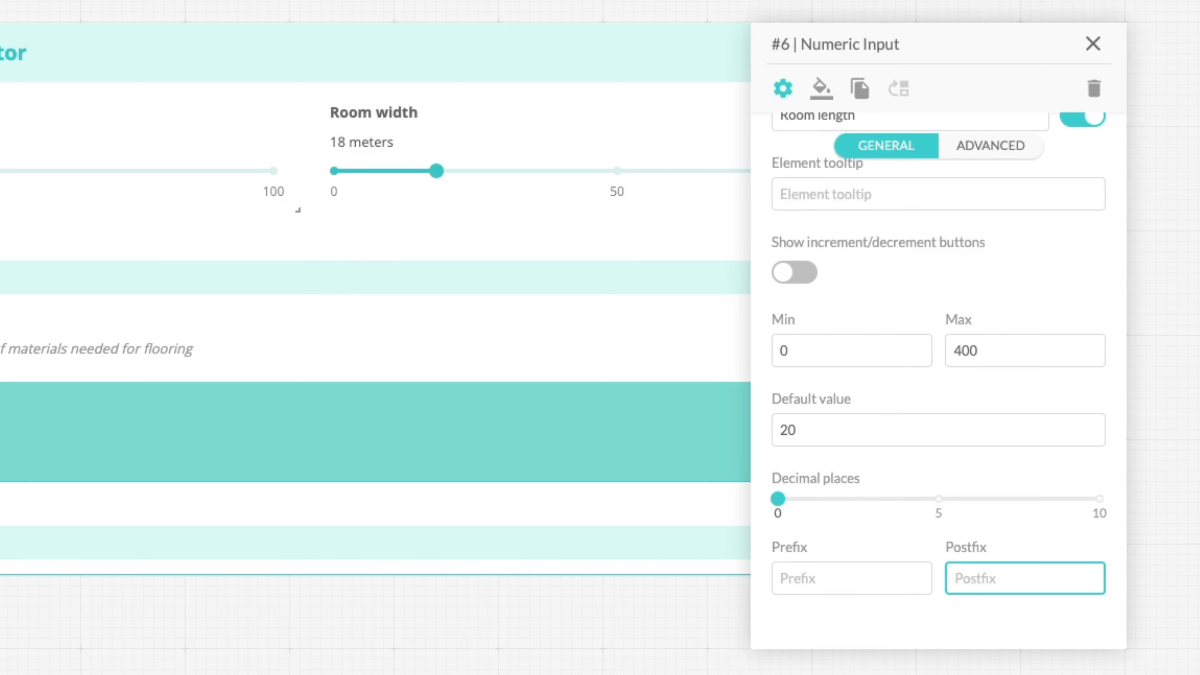
pyautogui.write('feet')
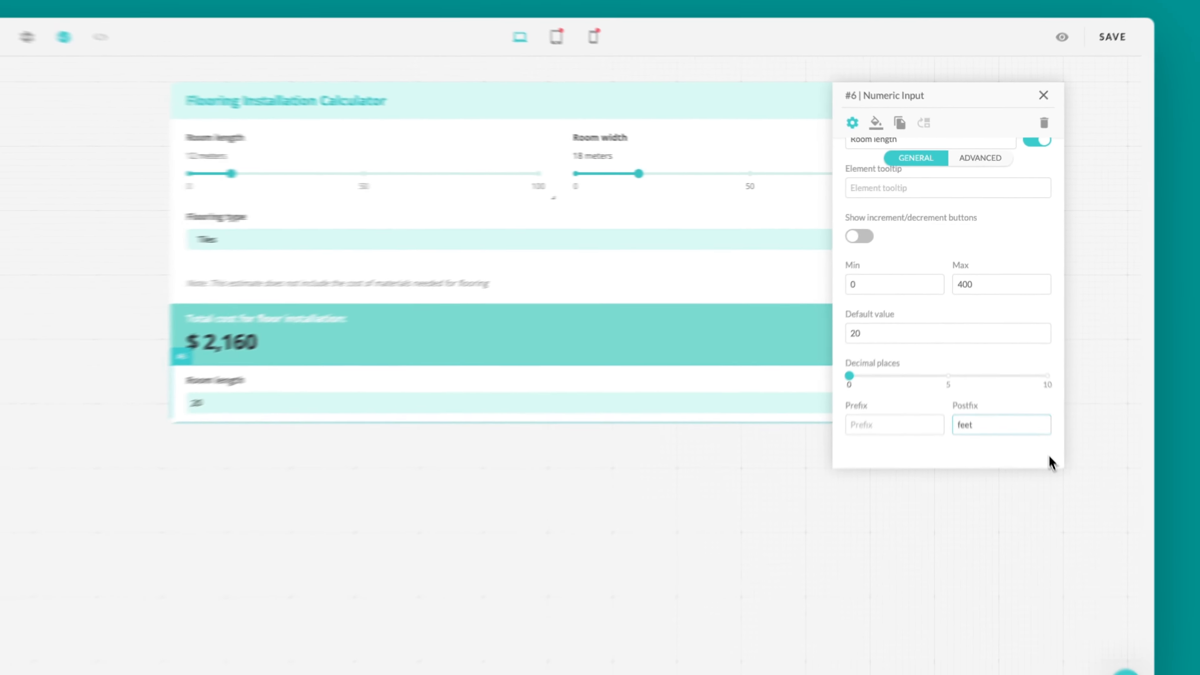
pyautogui.click(1102, 628)
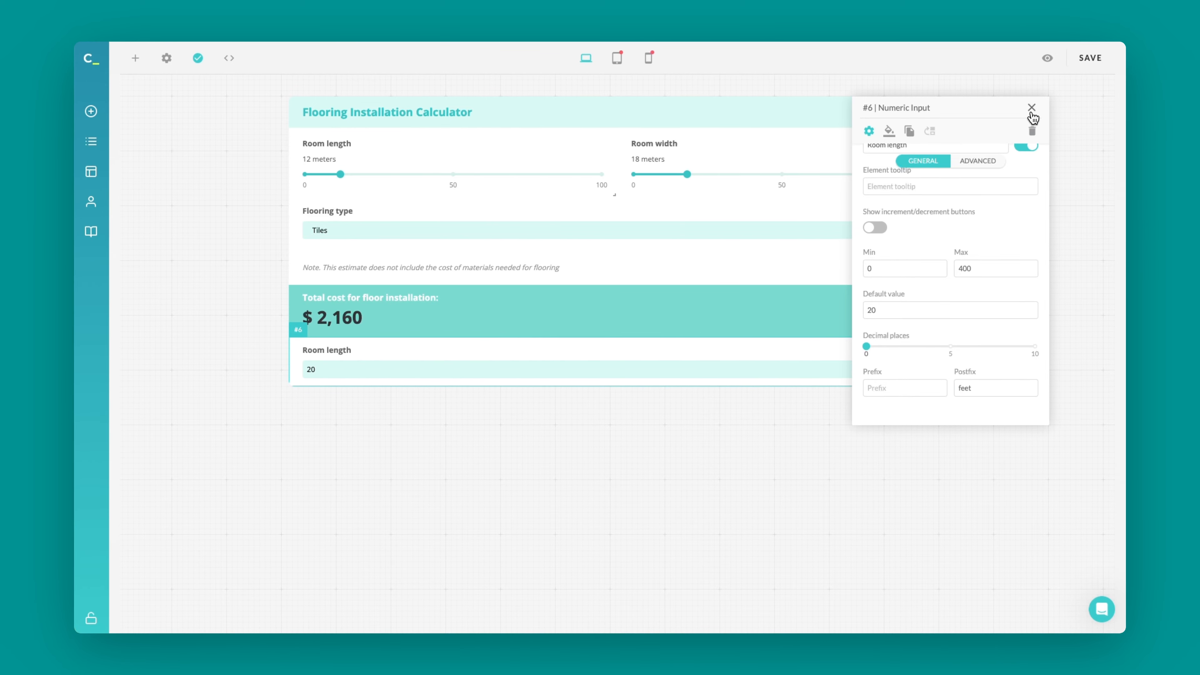
pyautogui.click(1031, 110)
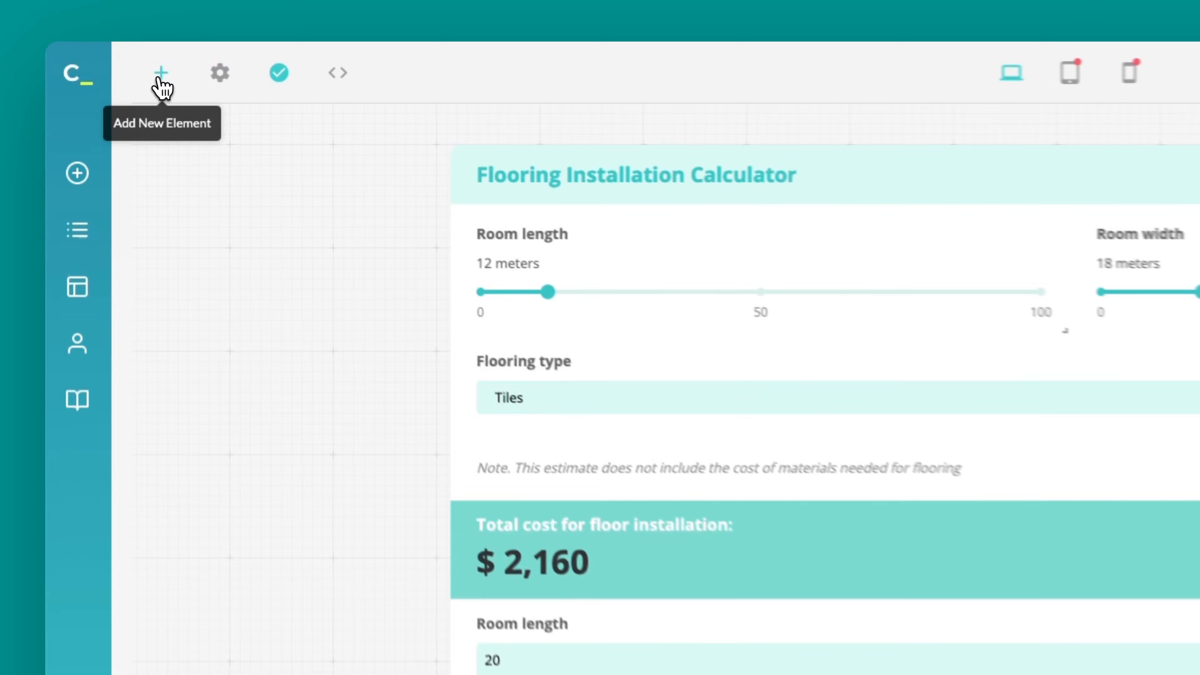
# Add a second numeric input element below the Room length input and label it "Room width".
pyautogui.click(160, 76)
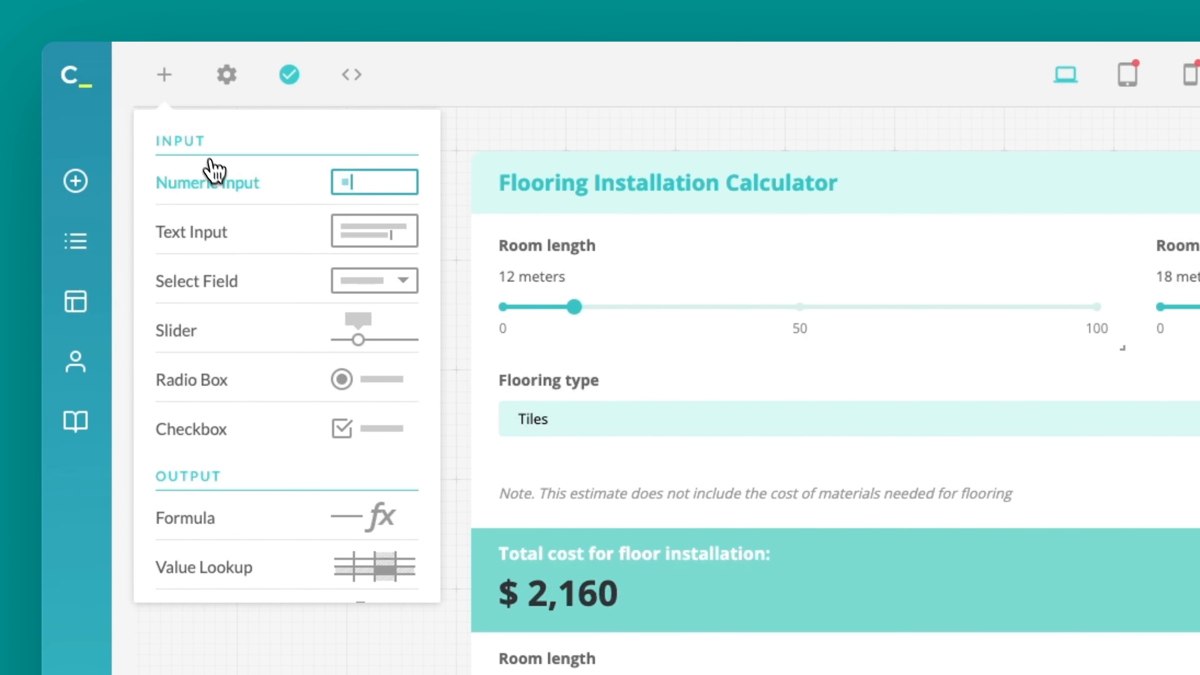
pyautogui.click(216, 171)
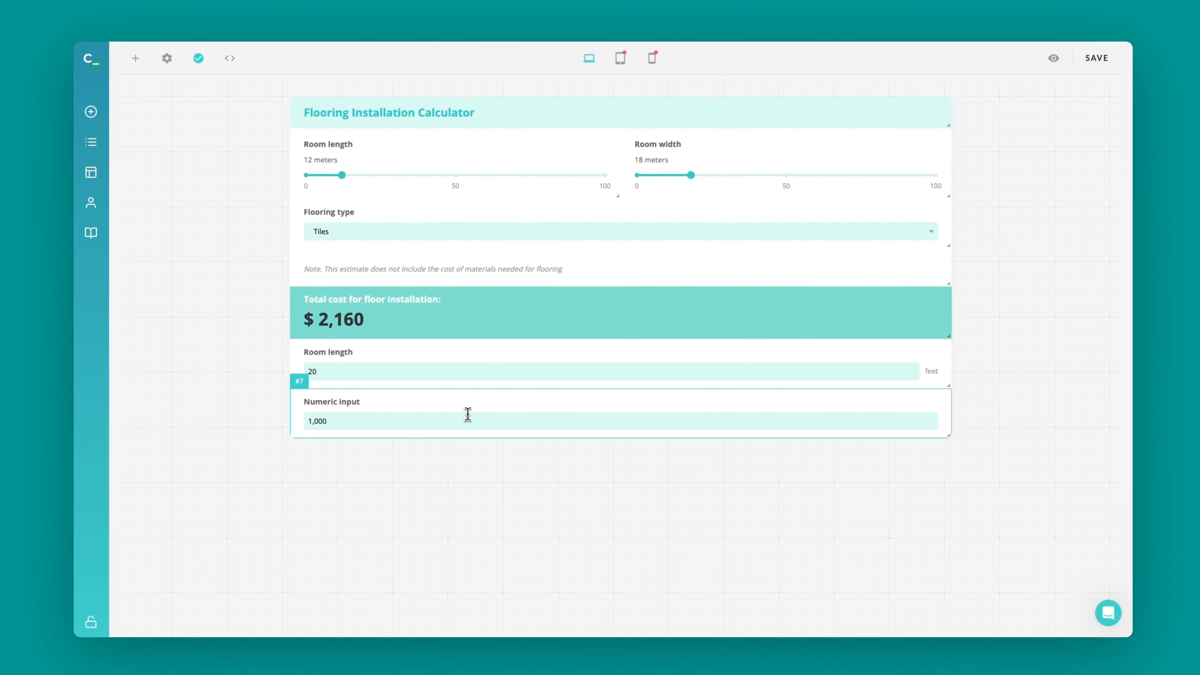
pyautogui.click(471, 442)
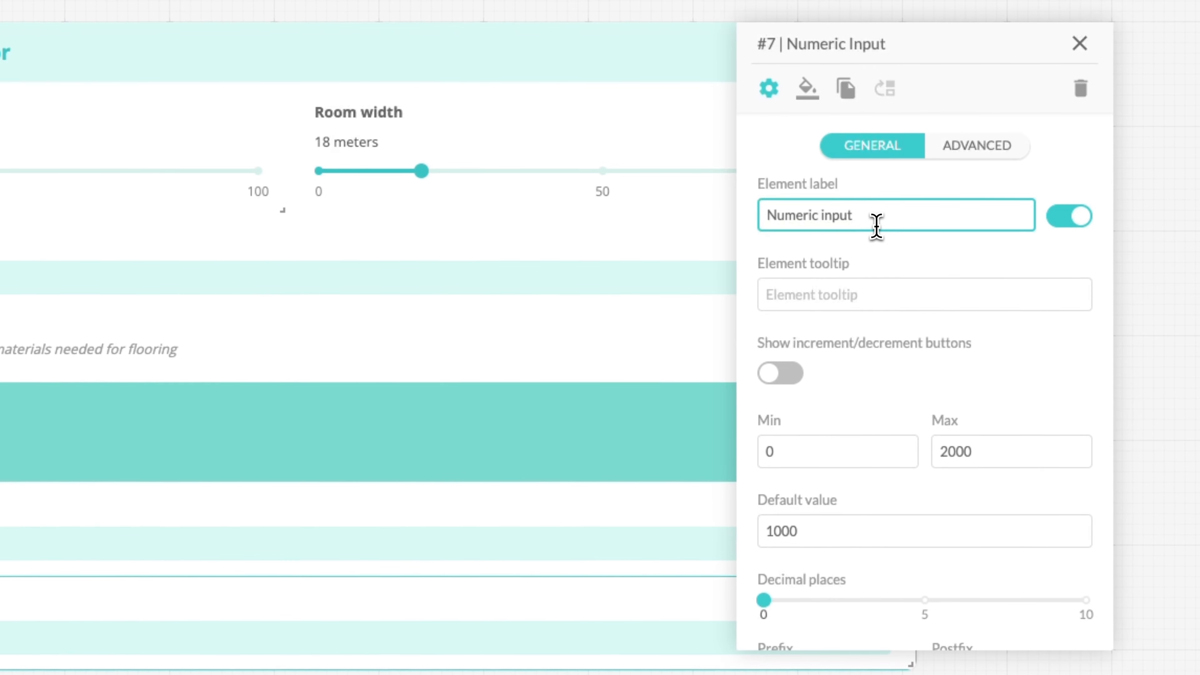
pyautogui.hotkey('ctrl', 'a')
pyautogui.press('BackSpace')
pyautogui.write('R')
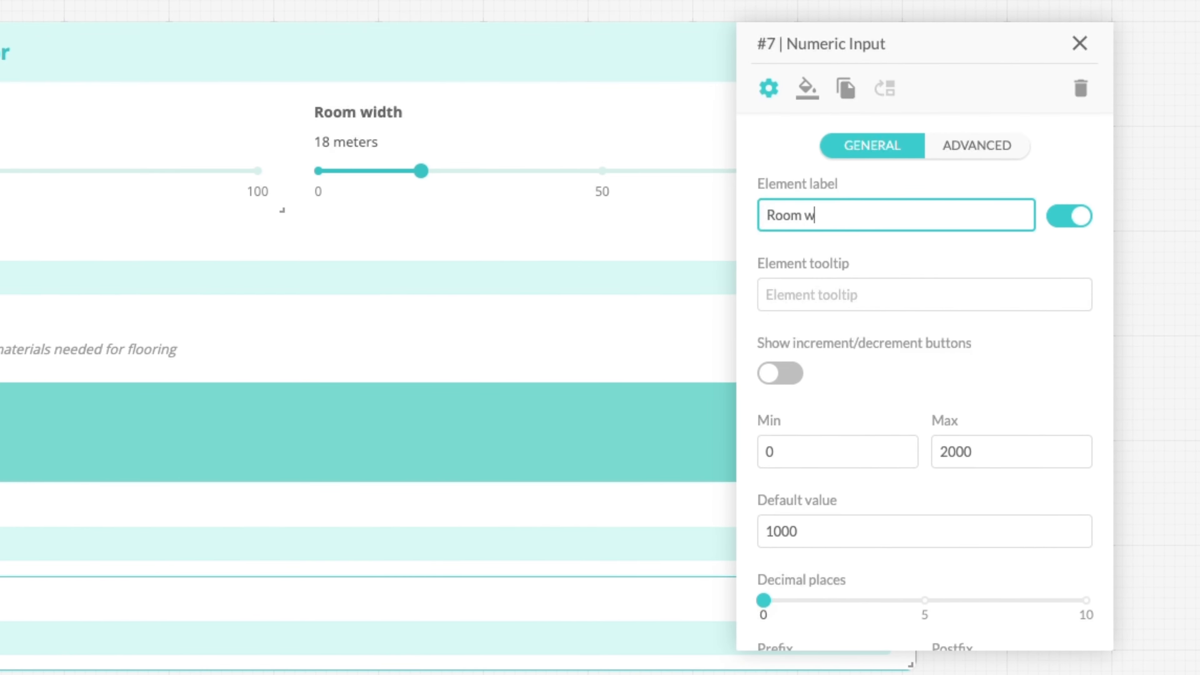
pyautogui.press('Return')
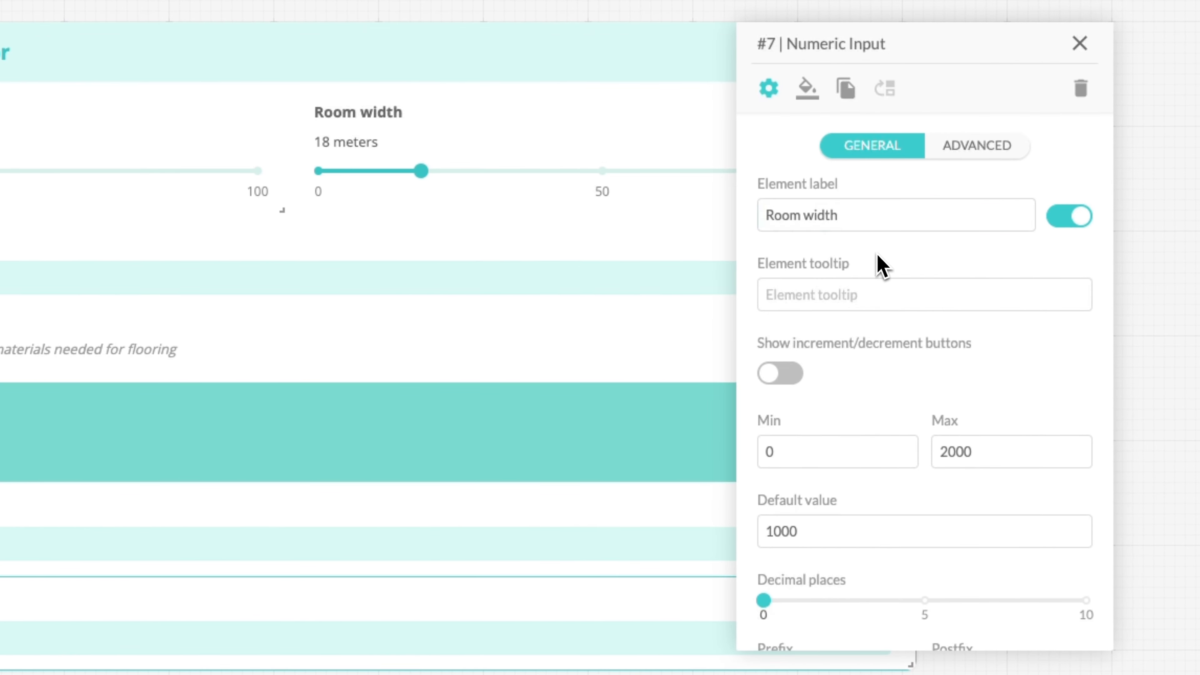
# Set the new Room width input's maximum to 400 and its default value to 30.
pyautogui.click(1048, 446)
pyautogui.hotkey('ctrl', 'a')
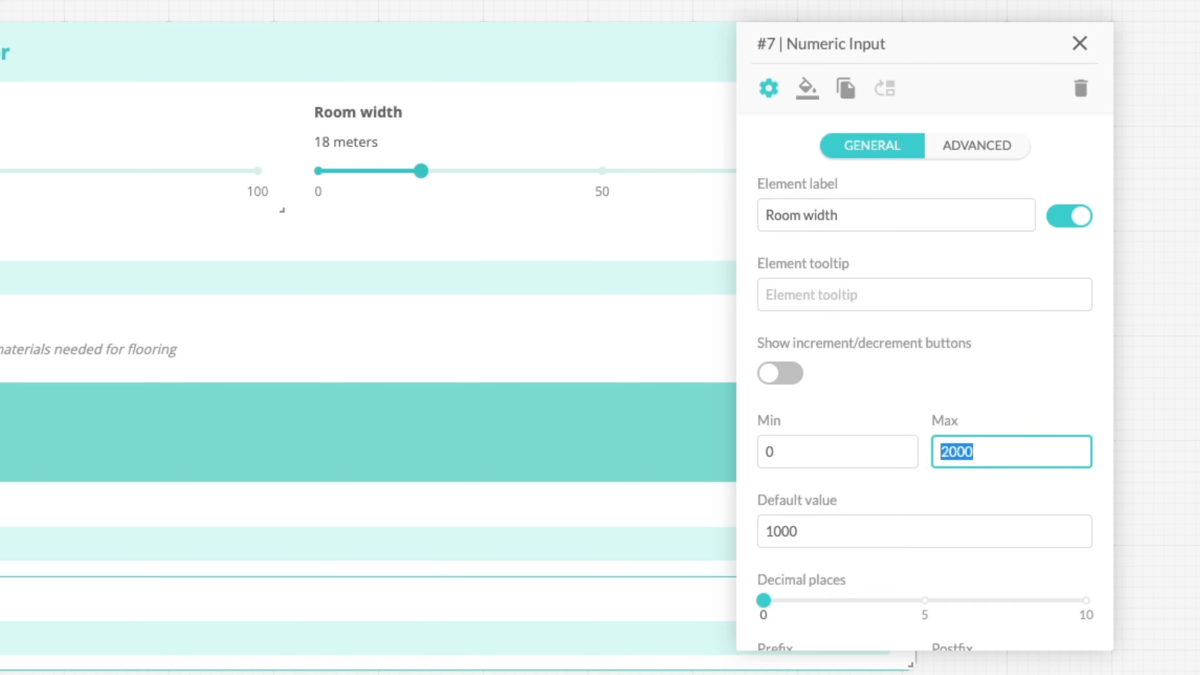
pyautogui.write('4')
pyautogui.click(988, 530)
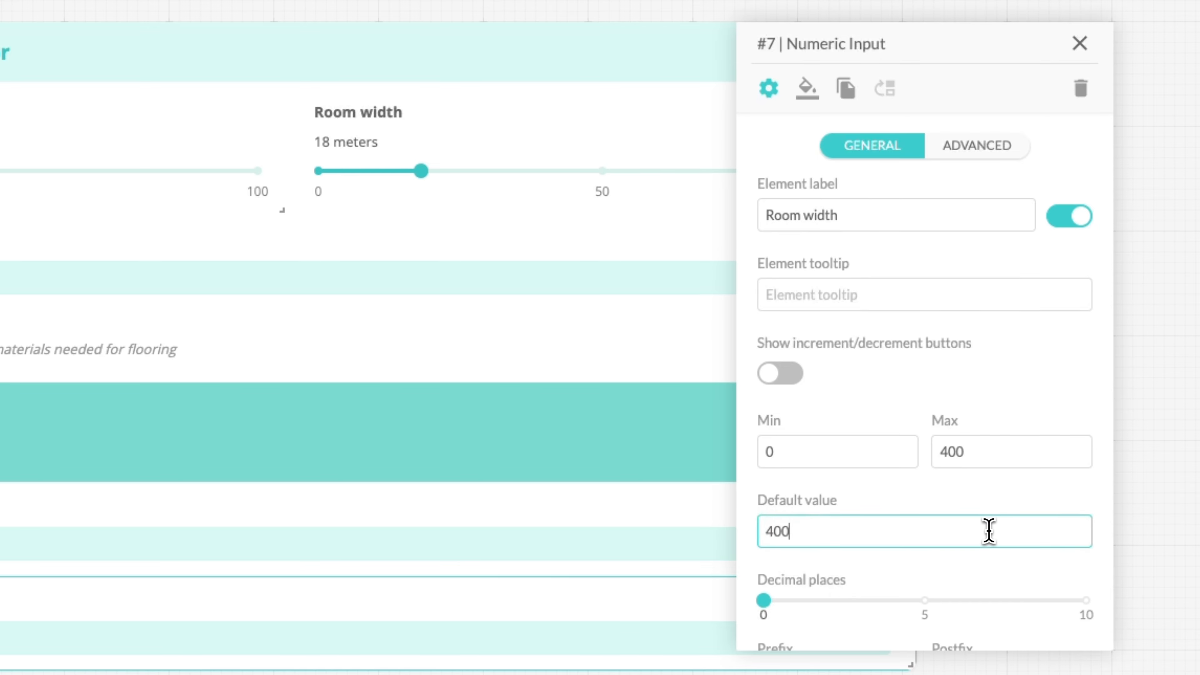
pyautogui.hotkey('ctrl', 'a')
pyautogui.press('BackSpace')
pyautogui.write('30')
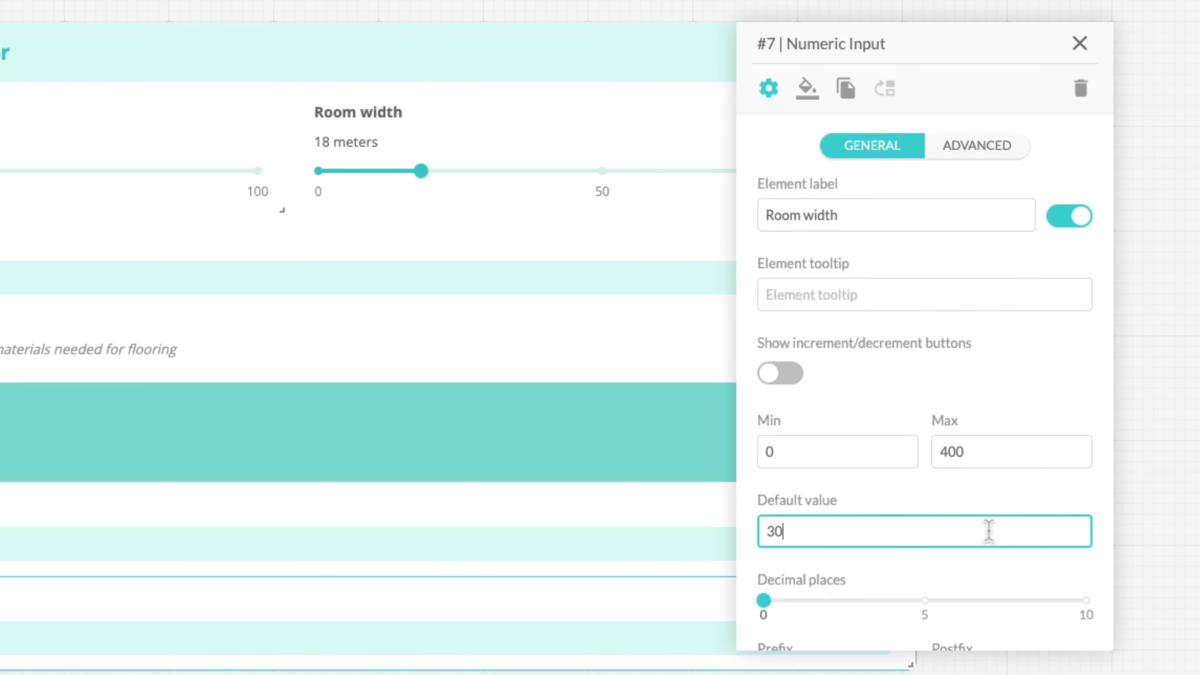
pyautogui.press('Return')
# Give the Room width input the postfix "feet" and close its settings.
pyautogui.scroll(-2, 1001, 534)
pyautogui.click(996, 577)
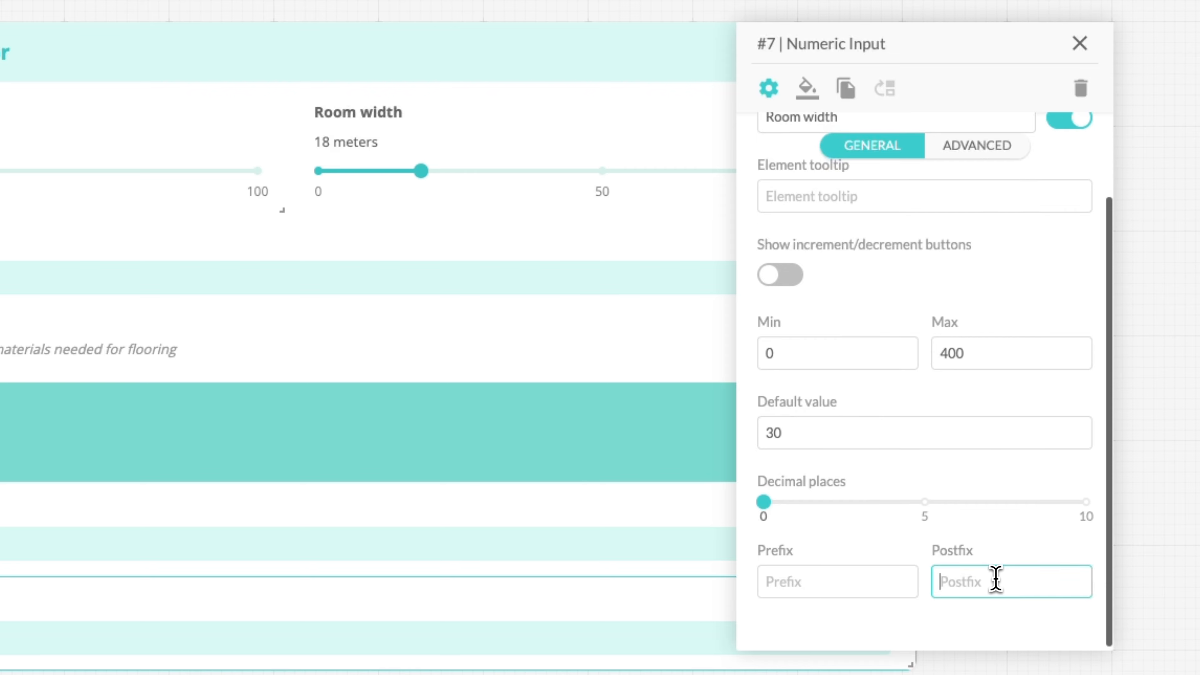
pyautogui.write('feet')
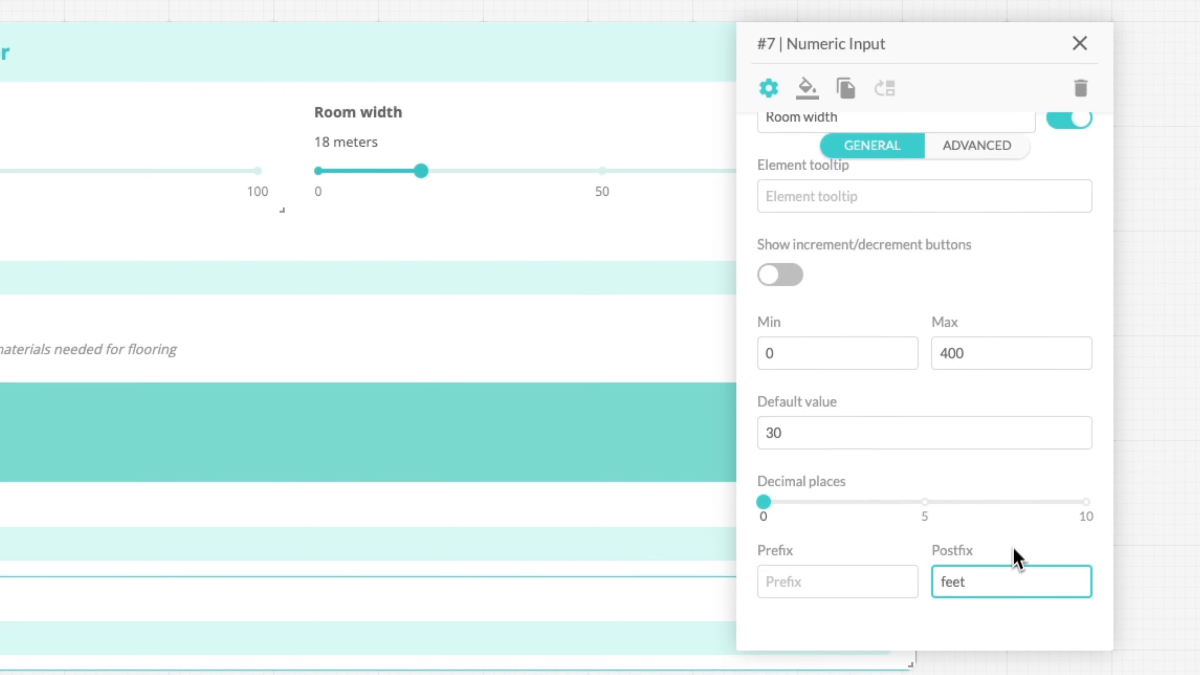
pyautogui.press('Return')
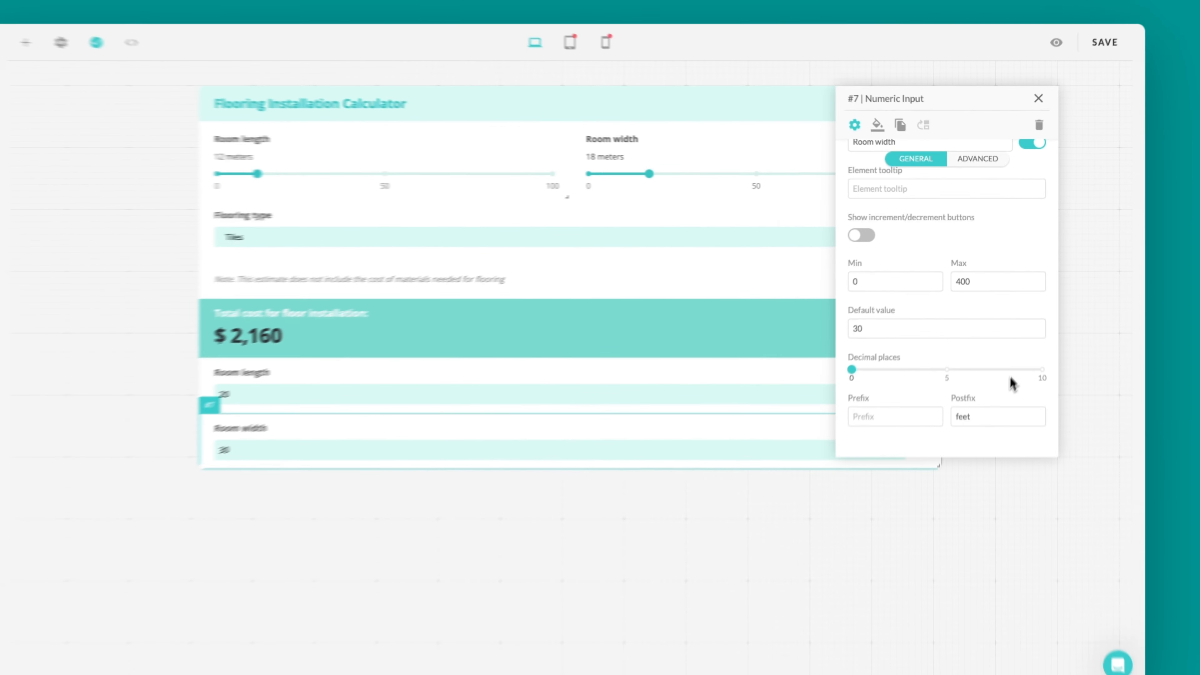
pyautogui.click(1078, 44)
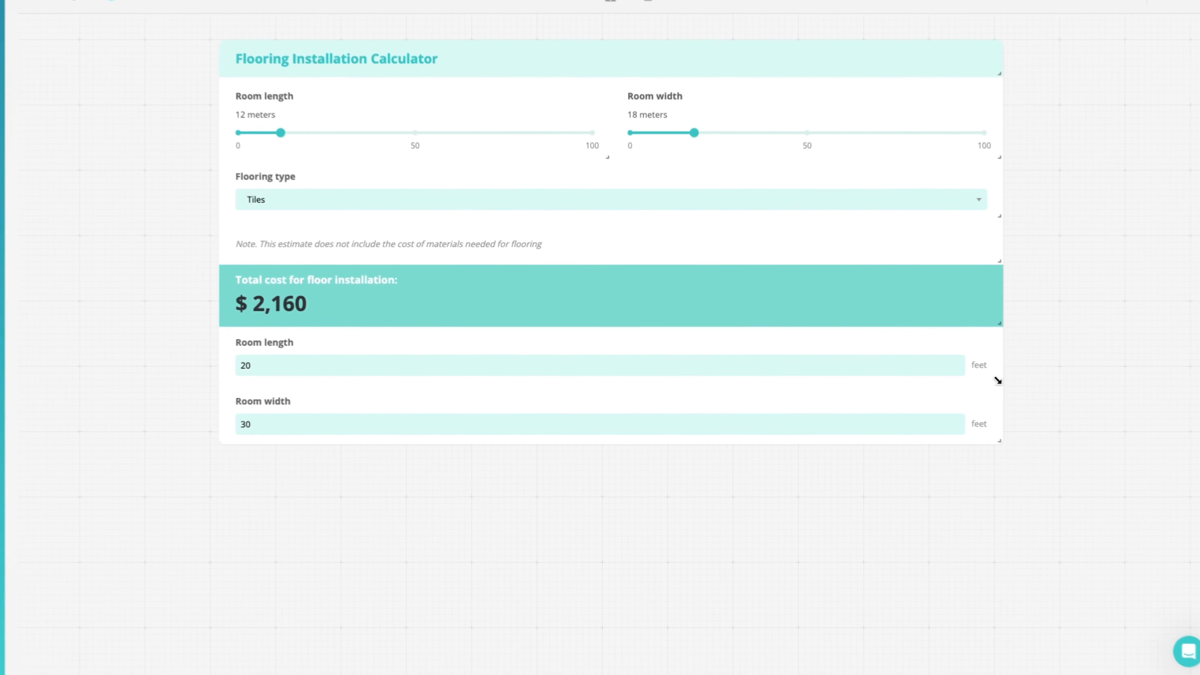
# Arrange the Room length and Room width feet inputs side by side at half width beneath the matching sliders, and save the calculator.
pyautogui.moveTo(942, 382); pyautogui.dragTo(613, 382)
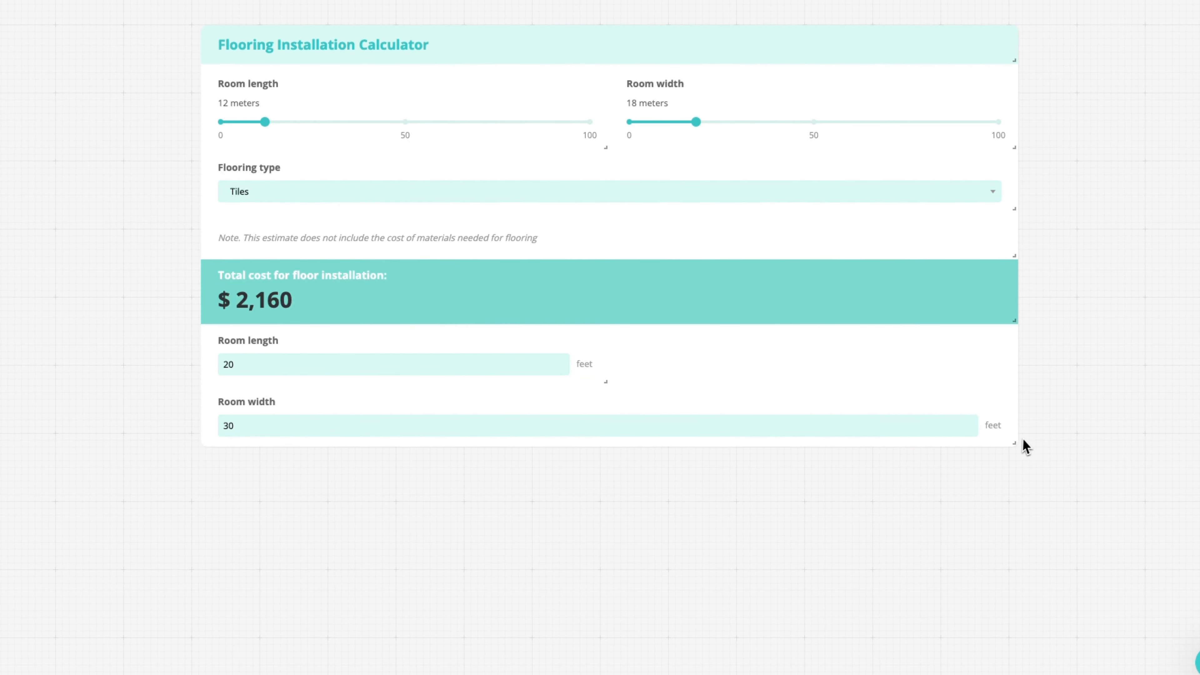
pyautogui.moveTo(1014, 443); pyautogui.dragTo(613, 439)
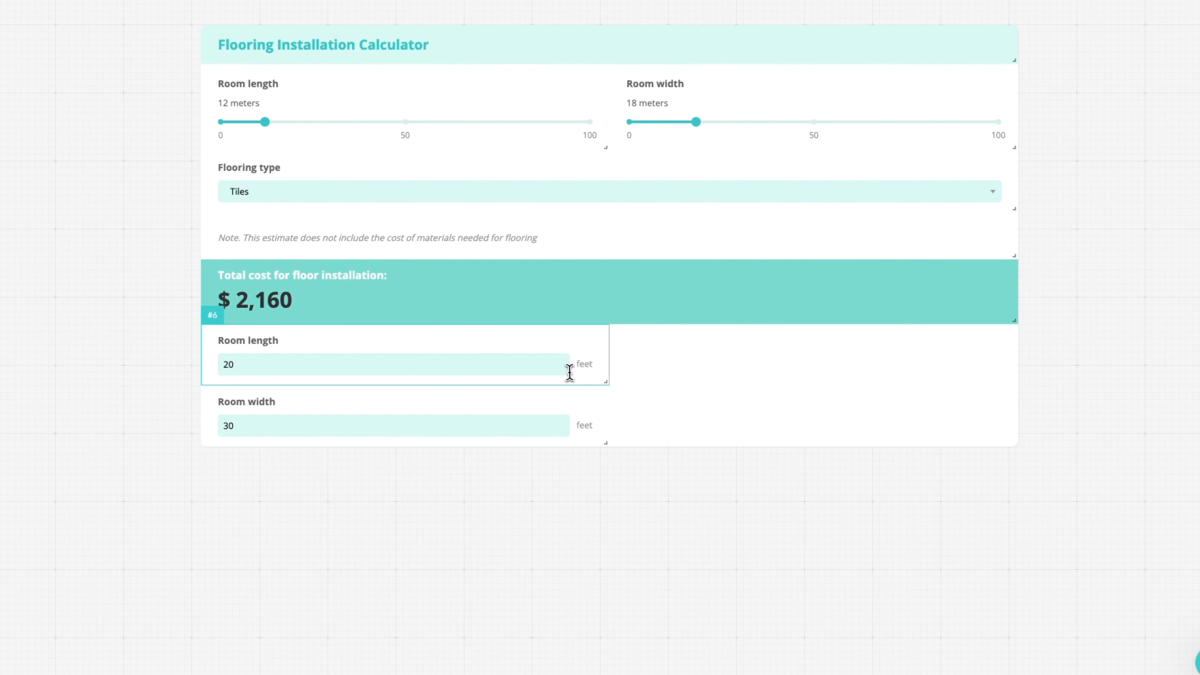
pyautogui.moveTo(568, 370); pyautogui.dragTo(570, 179)
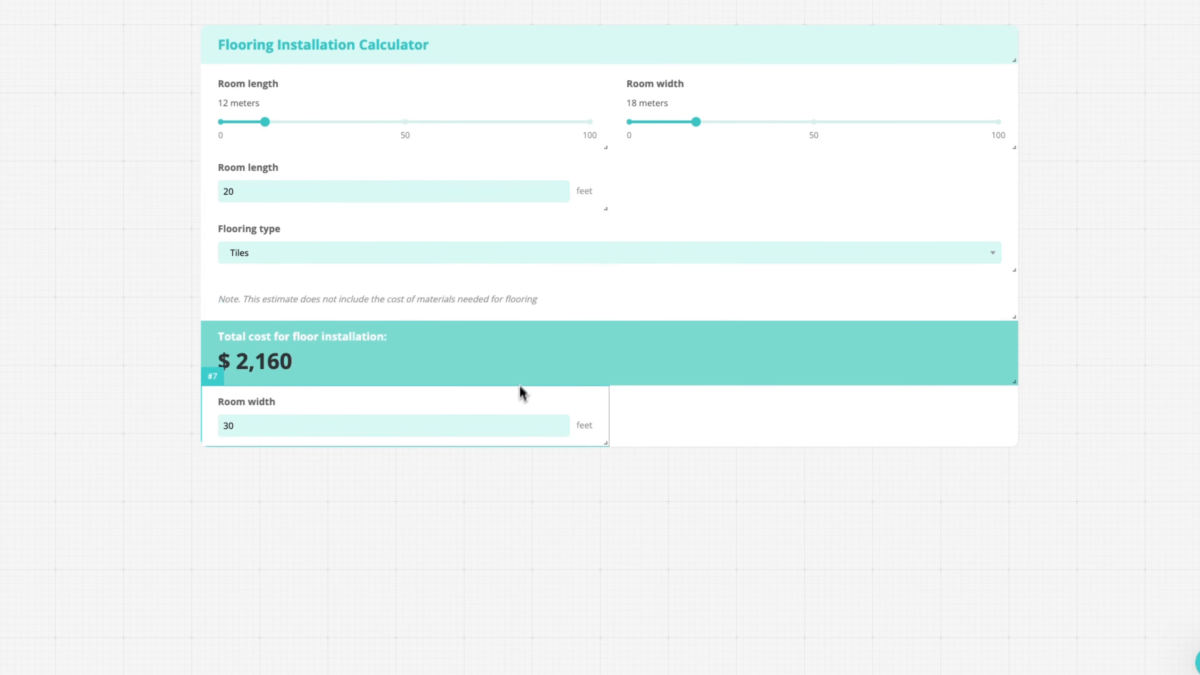
pyautogui.moveTo(520, 392); pyautogui.dragTo(918, 174)
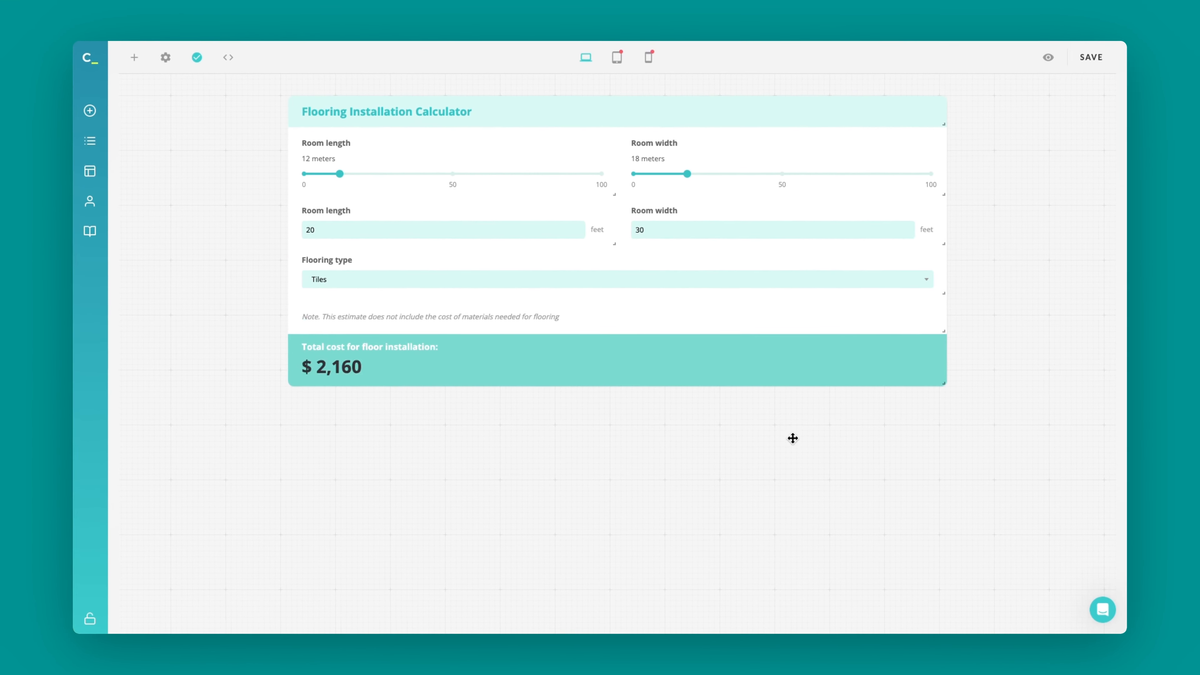
pyautogui.click(1096, 63)
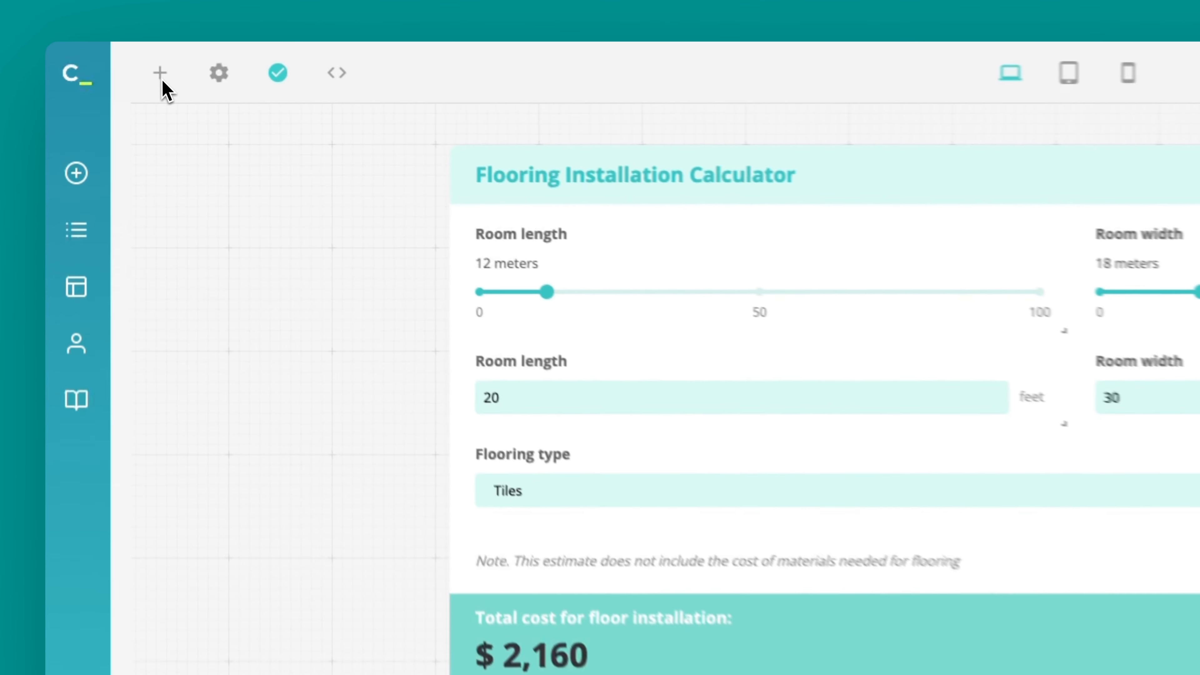
# Add a radio box element to the calculator and label it "Units of measurement".
pyautogui.click(160, 76)
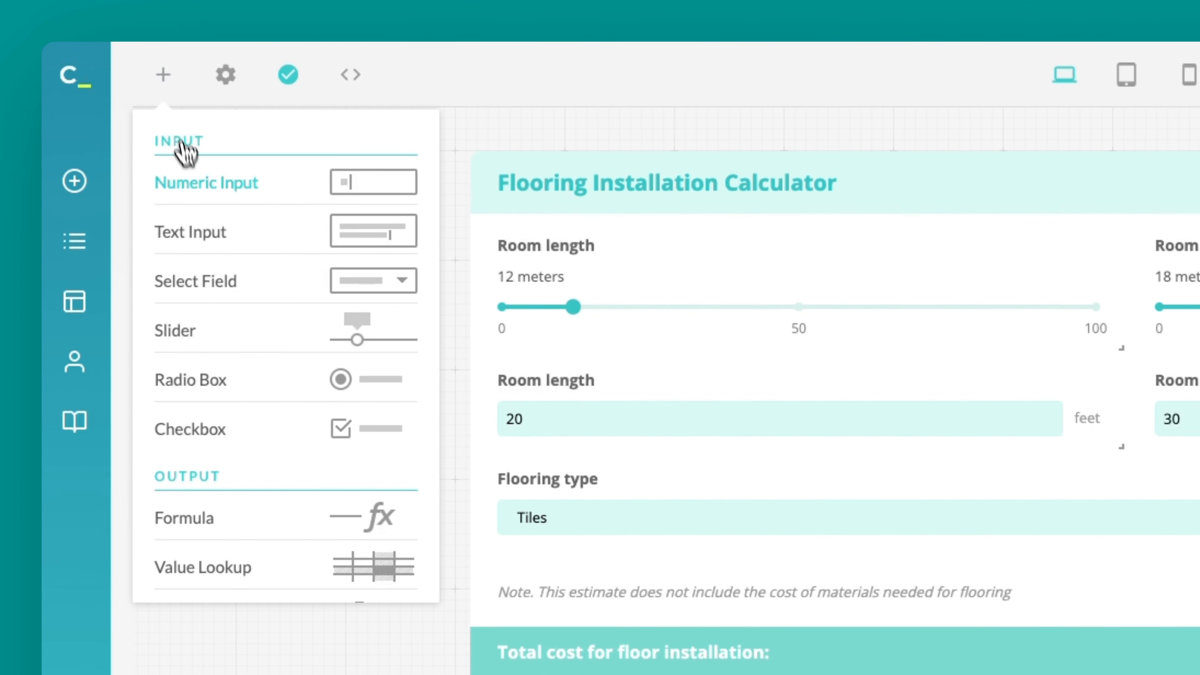
pyautogui.click(260, 401)
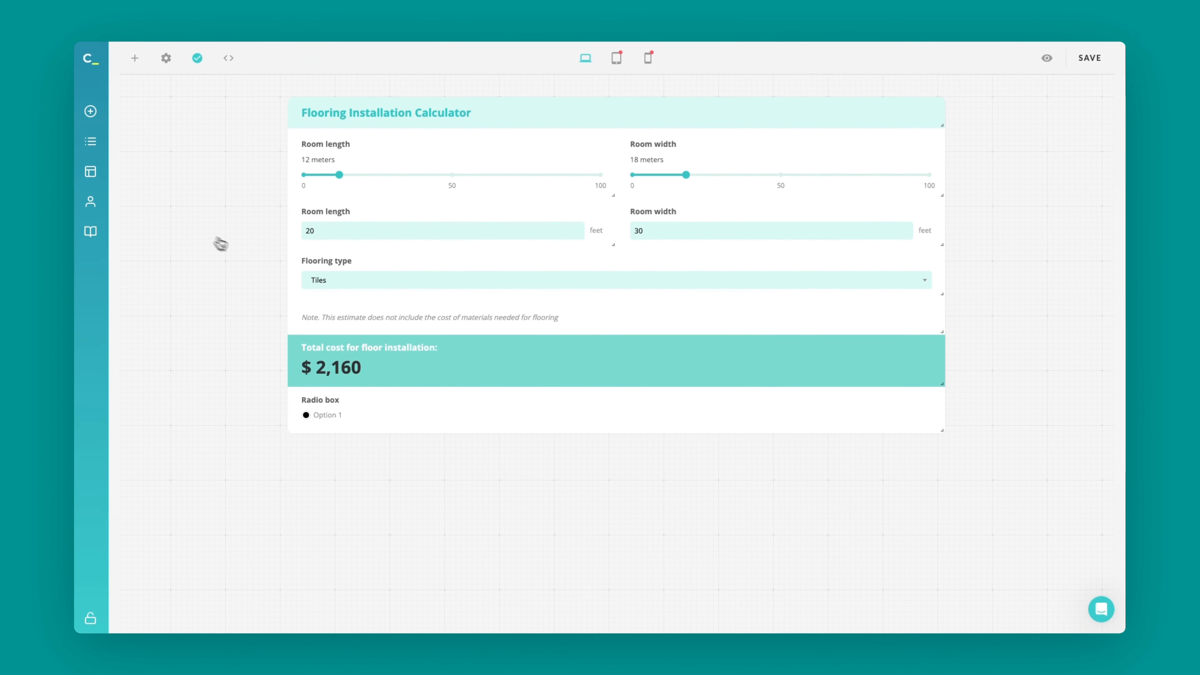
pyautogui.click(562, 404)
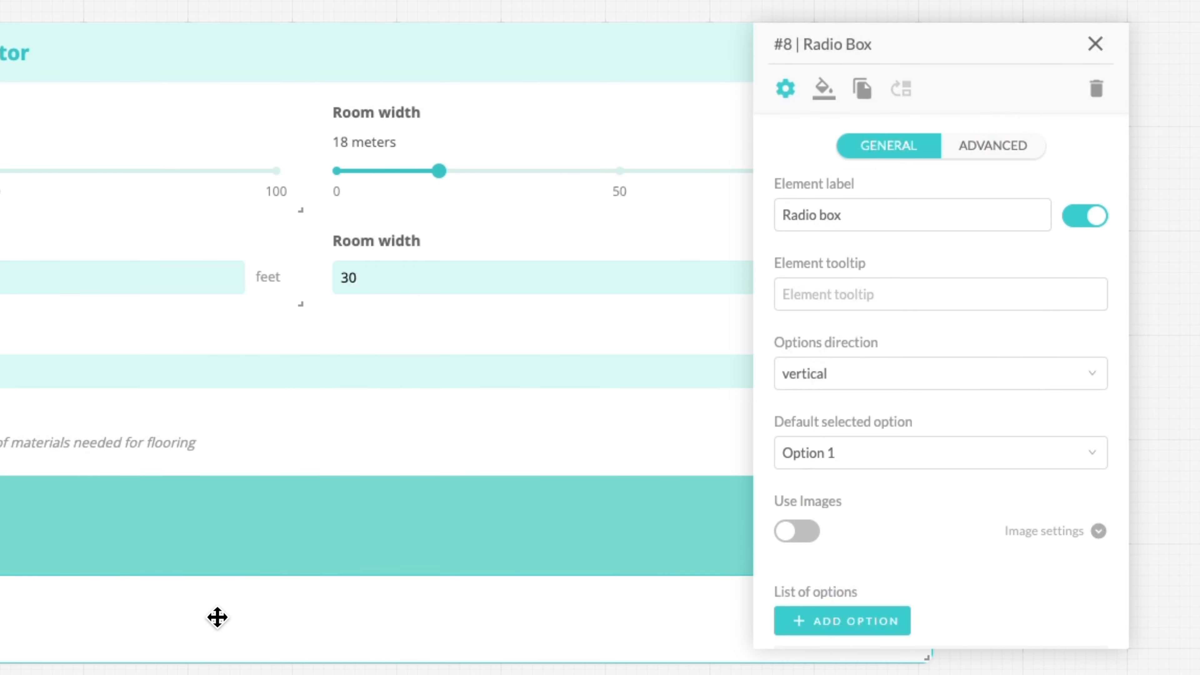
pyautogui.click(859, 214)
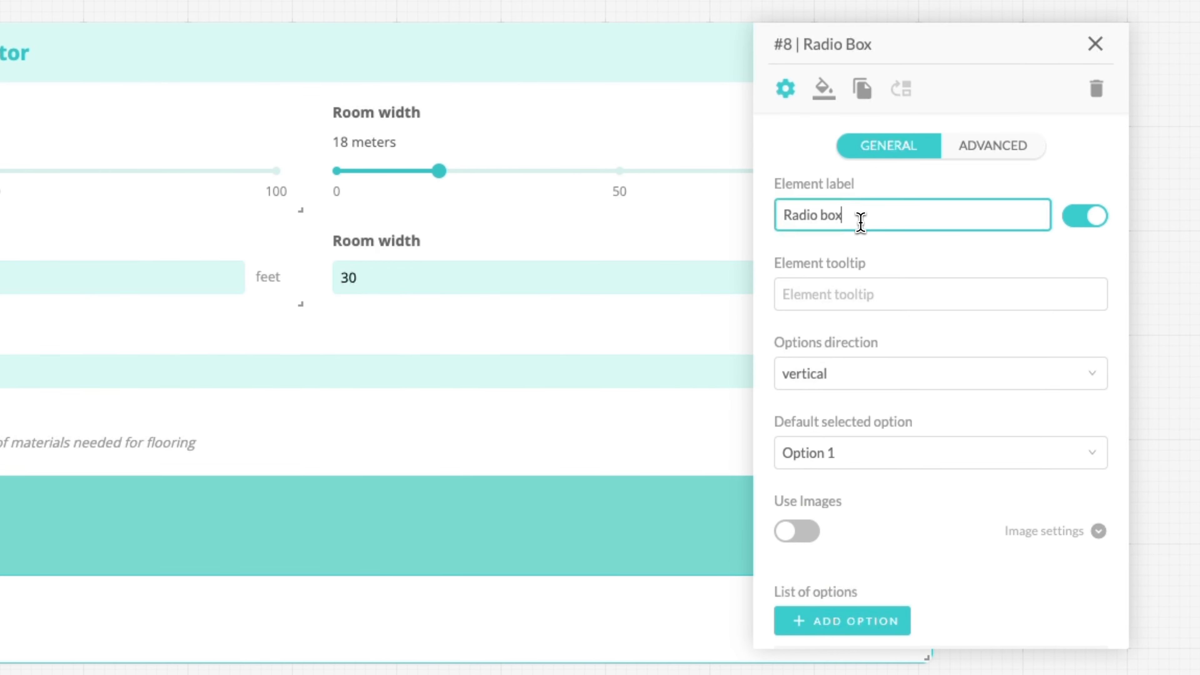
pyautogui.press('BackSpace')
pyautogui.press('BackSpace')
pyautogui.press('BackSpace')
pyautogui.press('BackSpace')
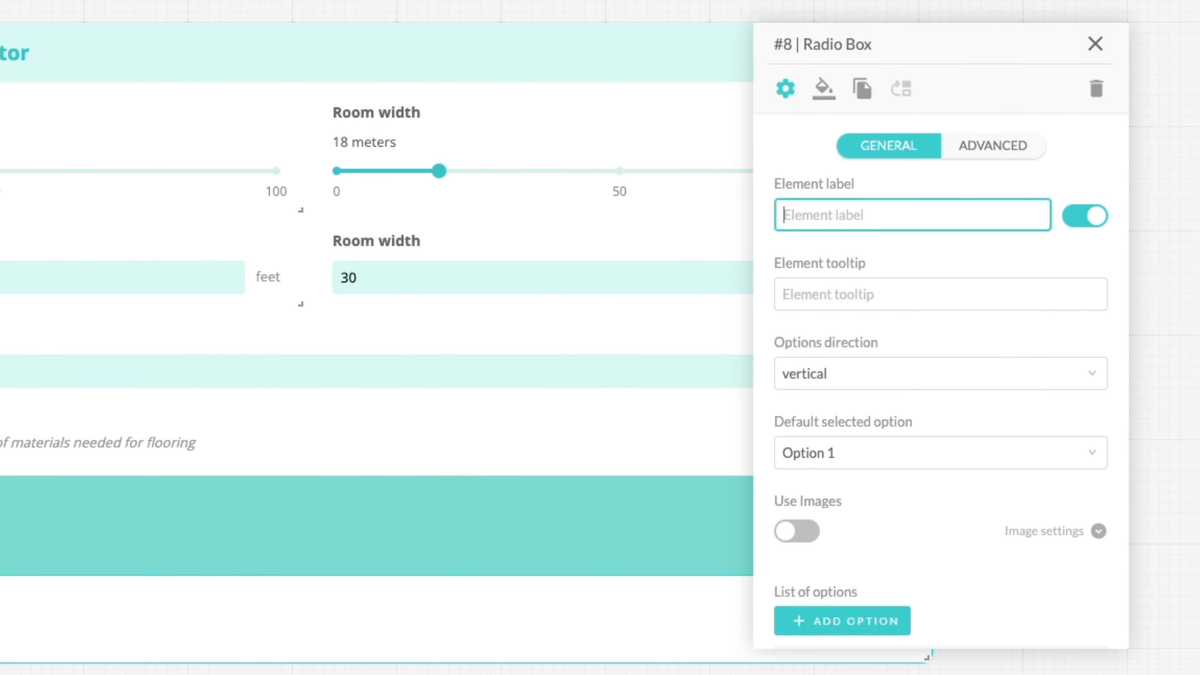
pyautogui.write('Units of measurement')
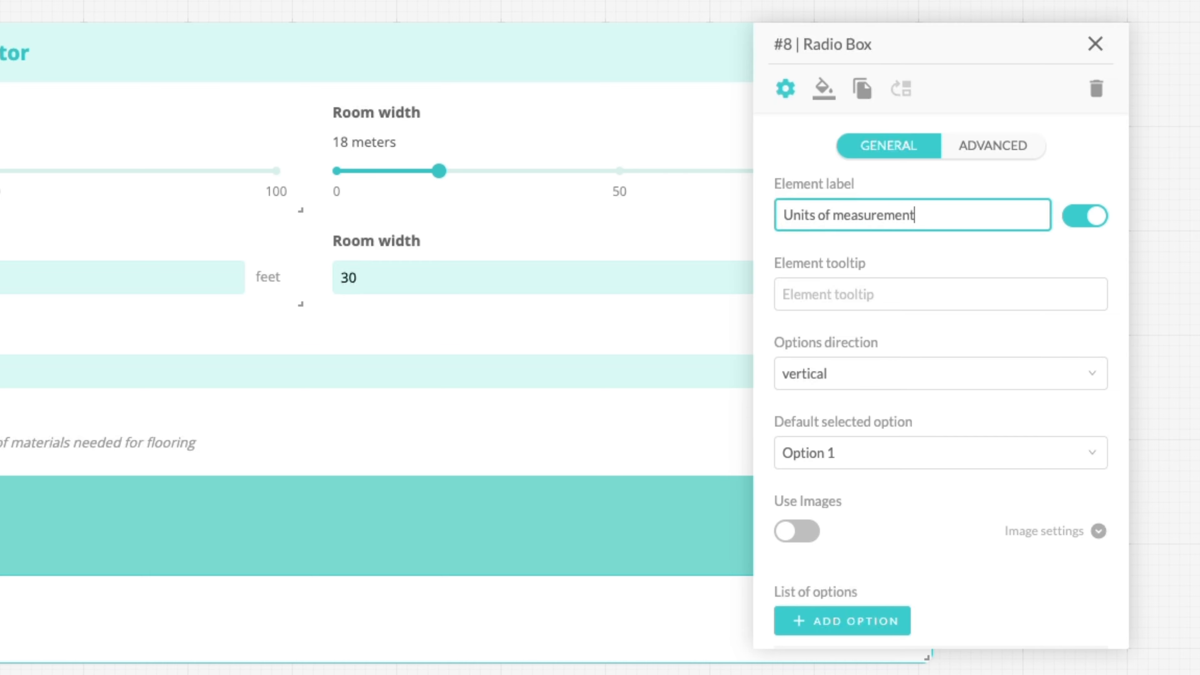
pyautogui.click(880, 260)
# Rename the radio box's first option to "Metric".
pyautogui.scroll(-1, 880, 260)
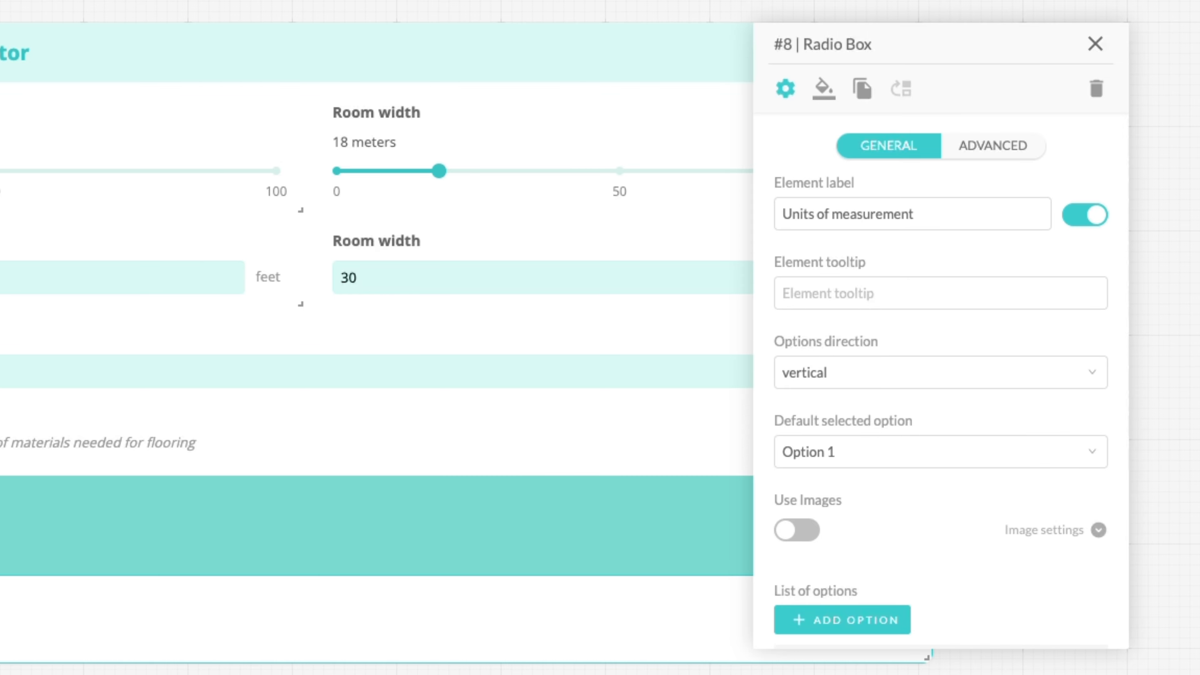
pyautogui.scroll(-2, 912, 288)
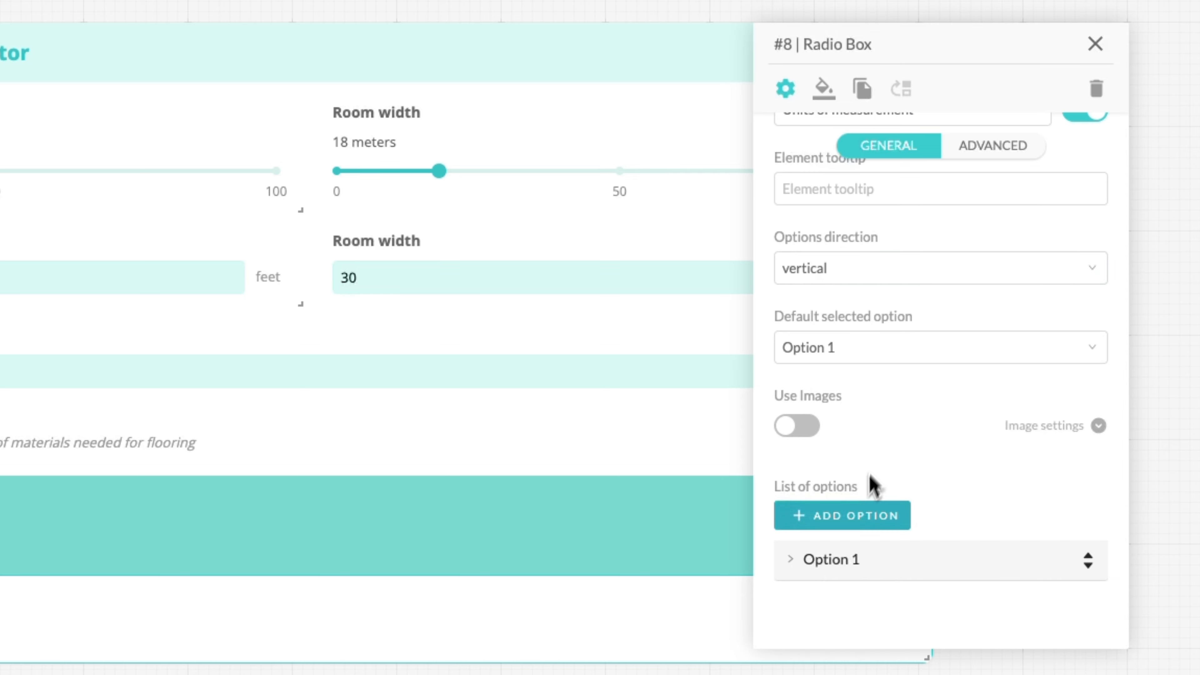
pyautogui.click(811, 559)
pyautogui.scroll(-2, 875, 575)
pyautogui.click(880, 544)
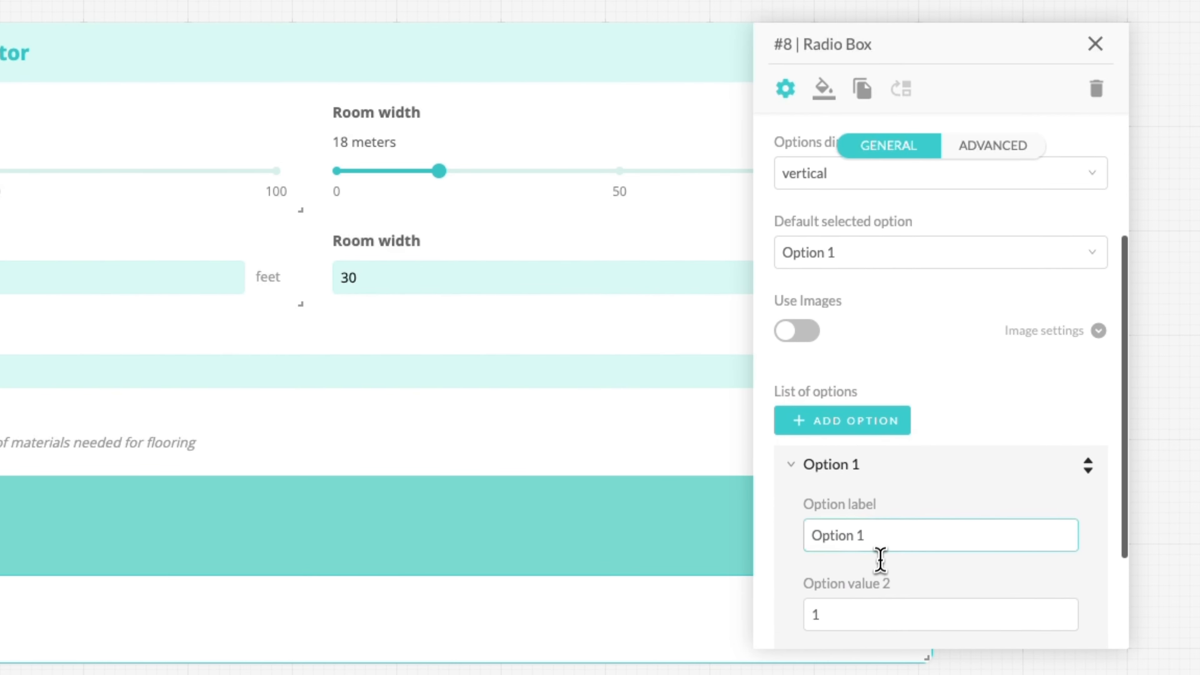
pyautogui.press('BackSpace')
pyautogui.press('BackSpace')
pyautogui.press('BackSpace')
pyautogui.press('BackSpace')
pyautogui.press('BackSpace')
pyautogui.press('BackSpace')
pyautogui.press('BackSpace')
pyautogui.press('BackSpace')
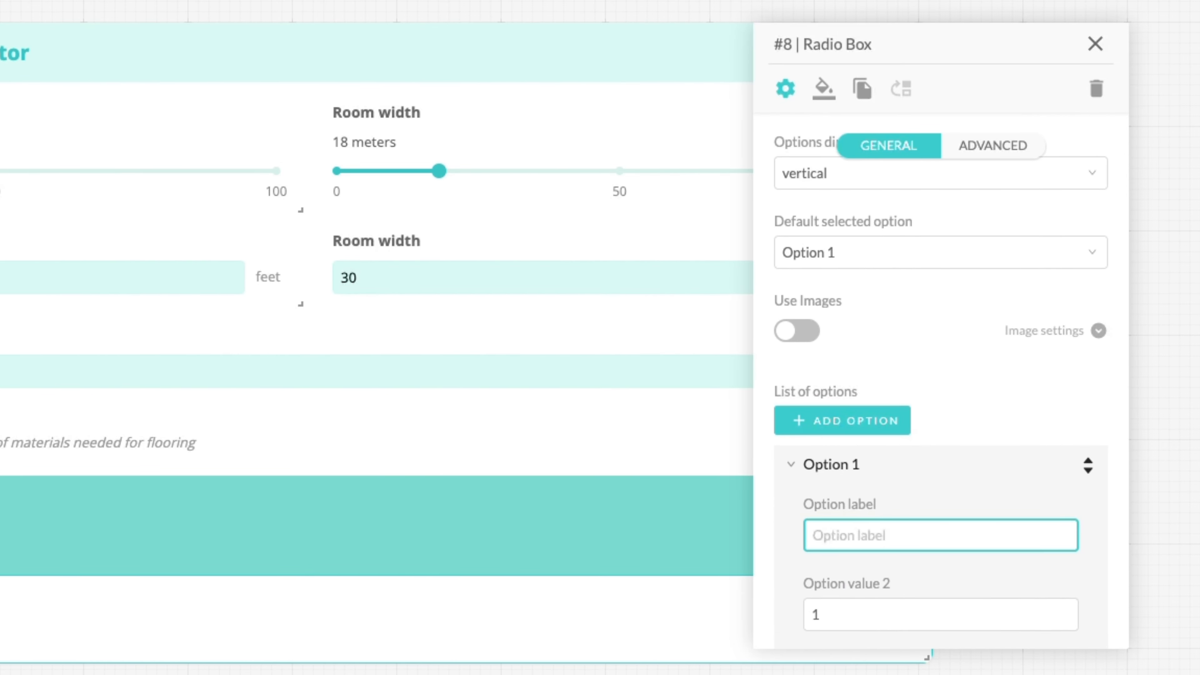
pyautogui.write('Metric')
pyautogui.click(1011, 575)
pyautogui.scroll(-1, 1020, 584)
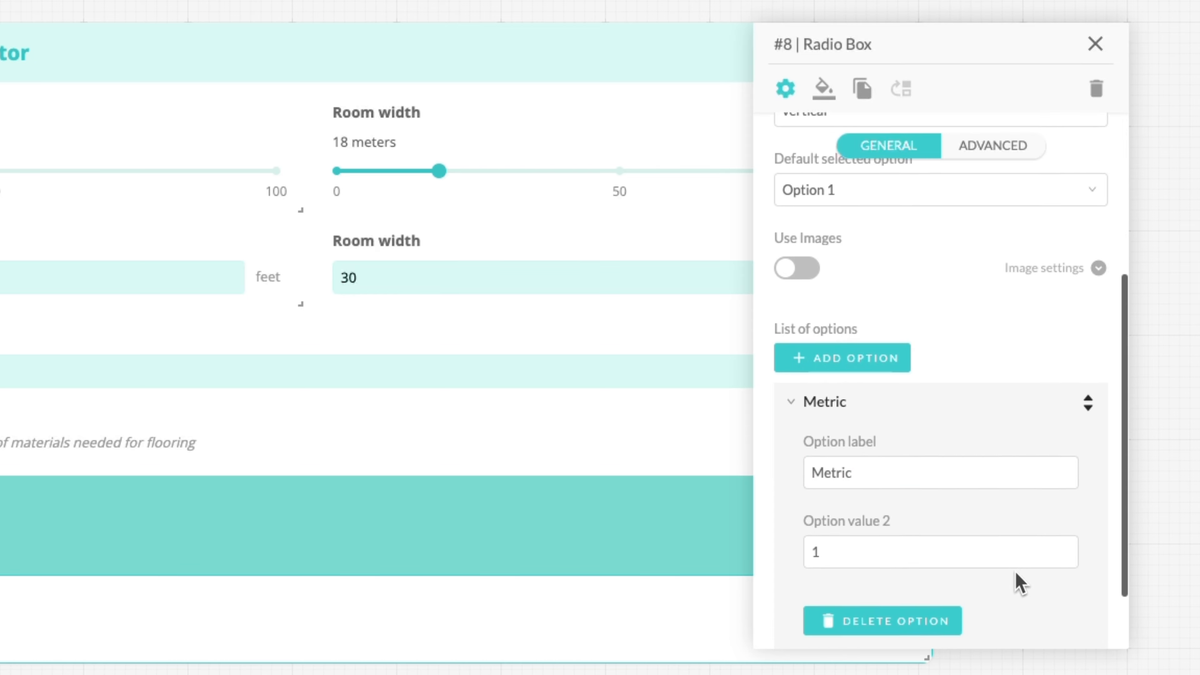
# Add a second option to the radio box and label it "Imperial".
pyautogui.scroll(-1, 1015, 581)
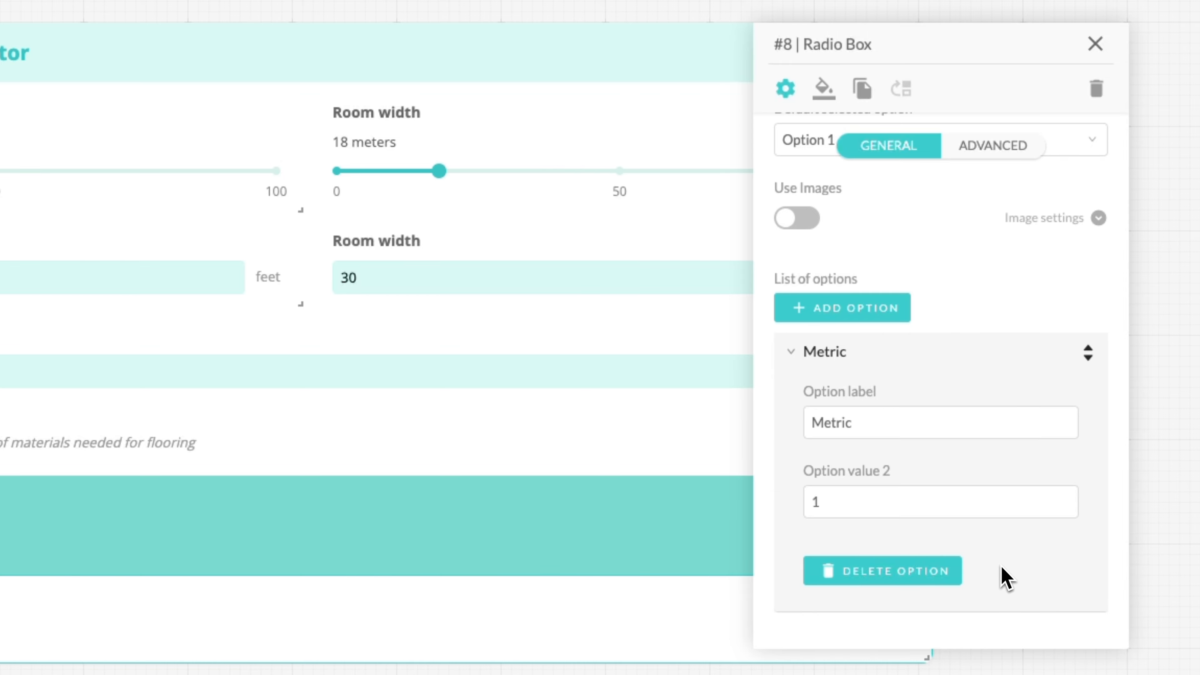
pyautogui.click(872, 316)
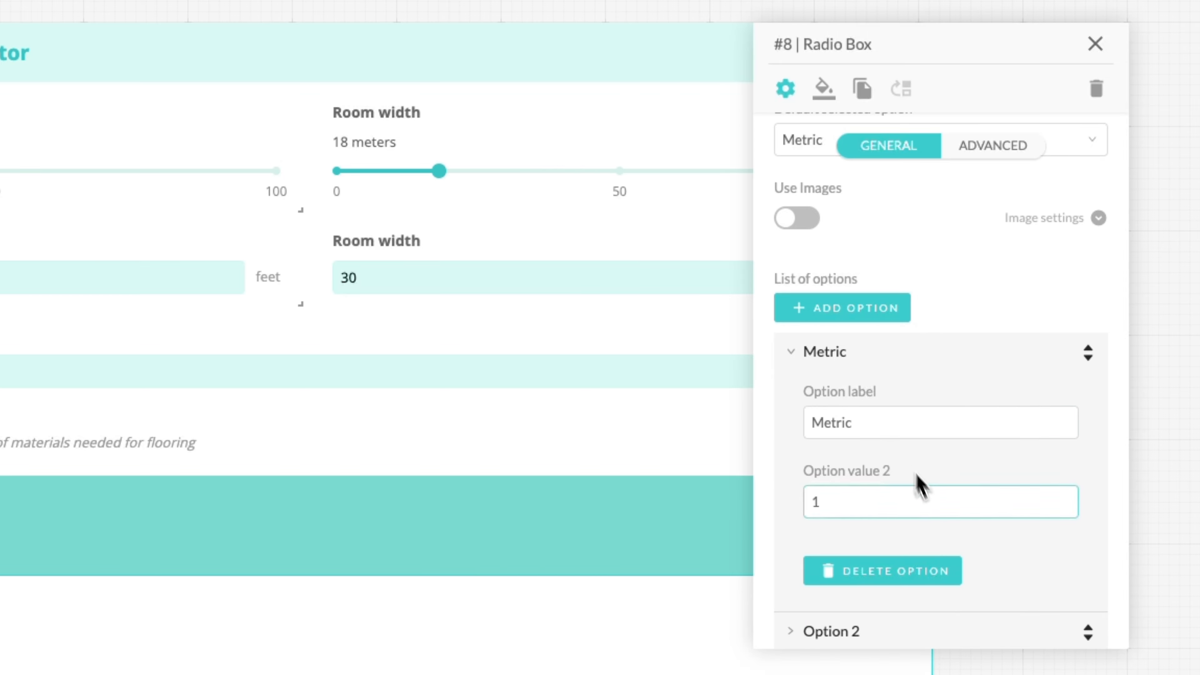
pyautogui.scroll(-2, 980, 633)
pyautogui.click(817, 576)
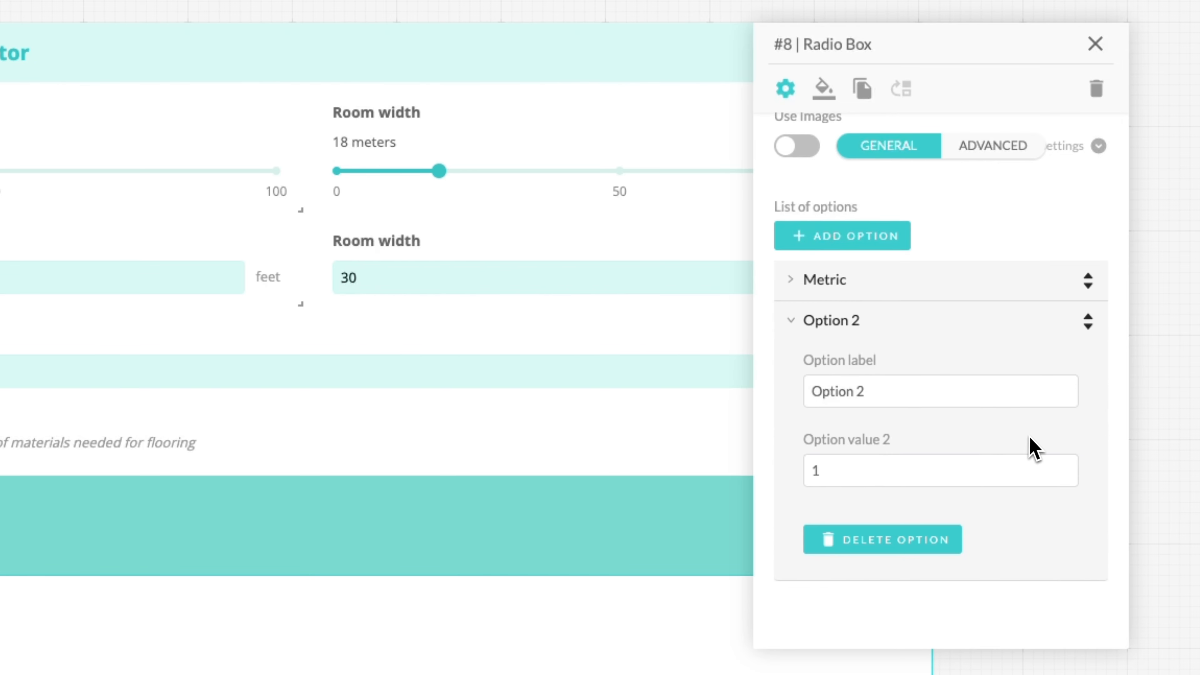
pyautogui.click(901, 401)
pyautogui.click(893, 400)
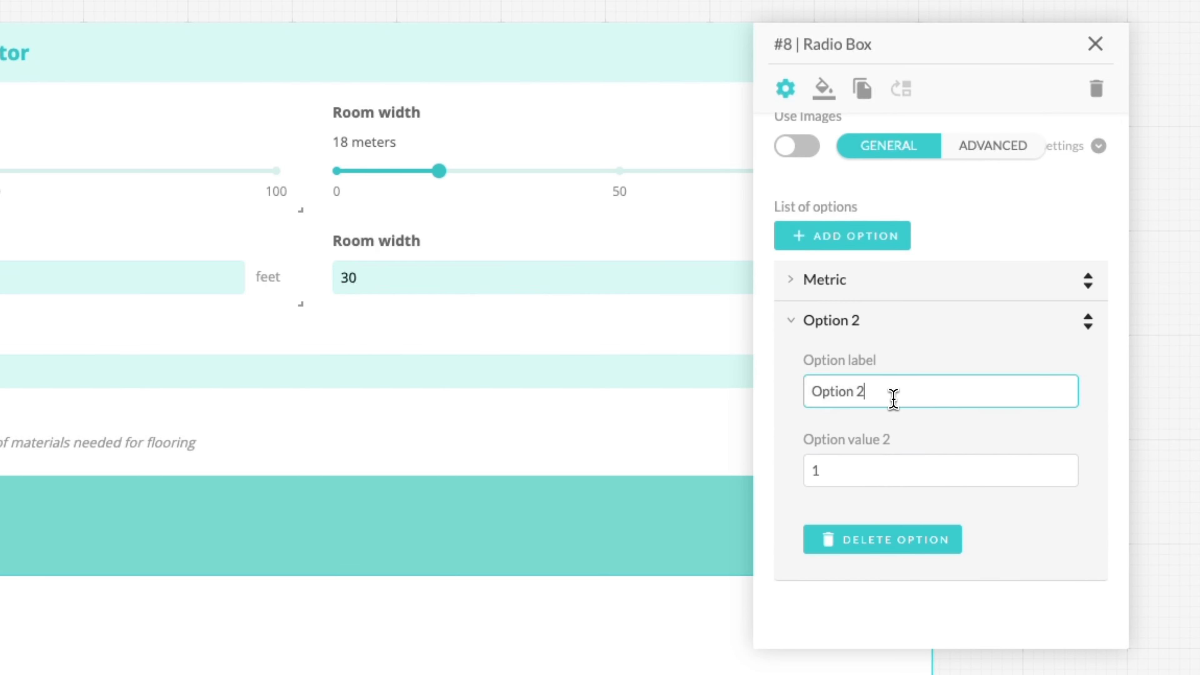
pyautogui.press('BackSpace')
pyautogui.press('BackSpace')
pyautogui.press('BackSpace')
pyautogui.press('BackSpace')
pyautogui.press('BackSpace')
pyautogui.press('BackSpace')
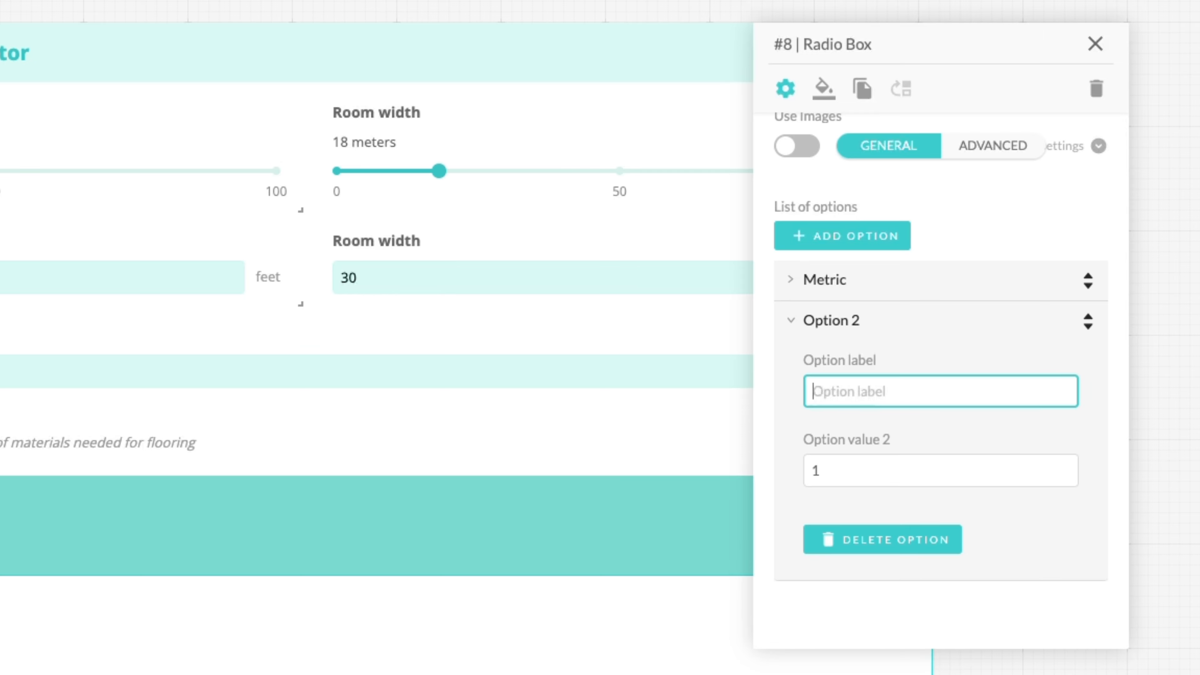
pyautogui.write('Imperial')
# Set the Imperial option's value to 2 and move the Units of measurement radio box directly below the calculator title.
pyautogui.click(952, 471)
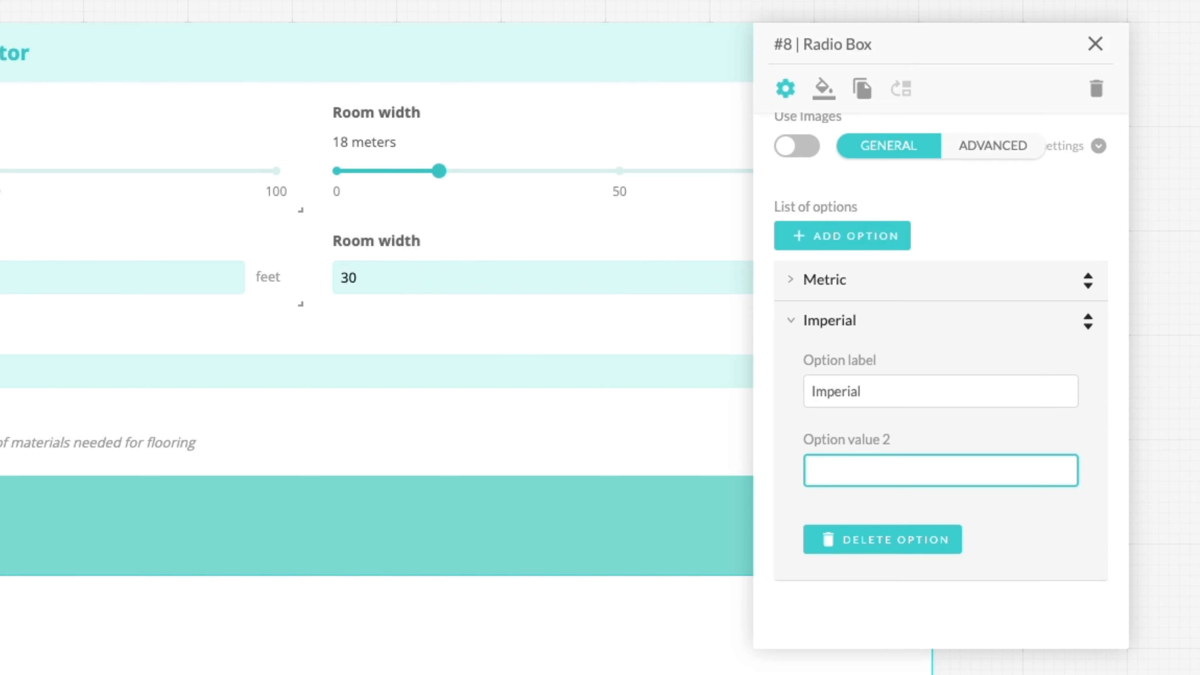
pyautogui.click(1080, 538)
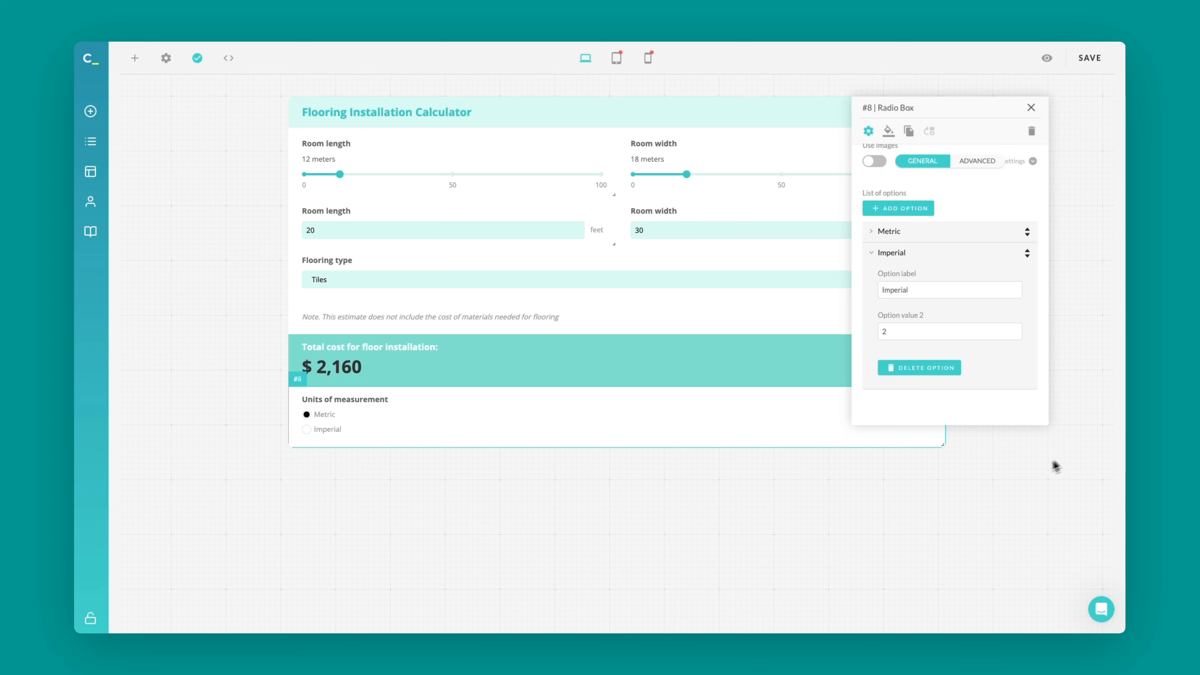
pyautogui.click(1031, 108)
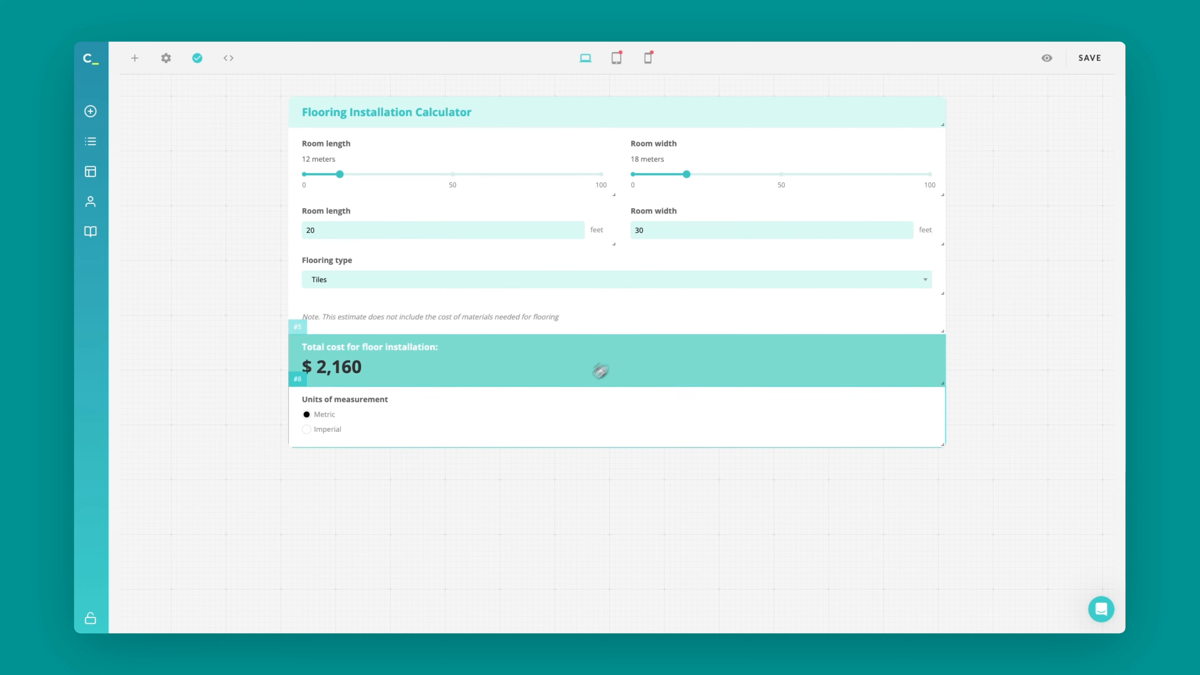
pyautogui.moveTo(557, 425); pyautogui.dragTo(557, 147)
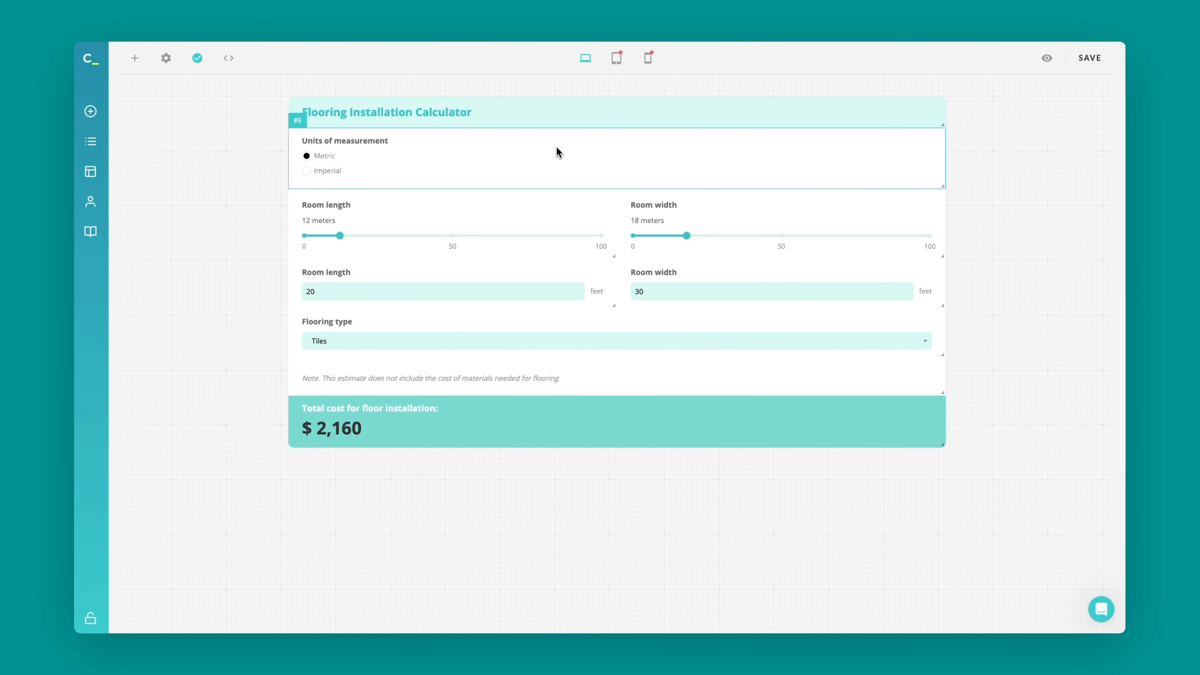
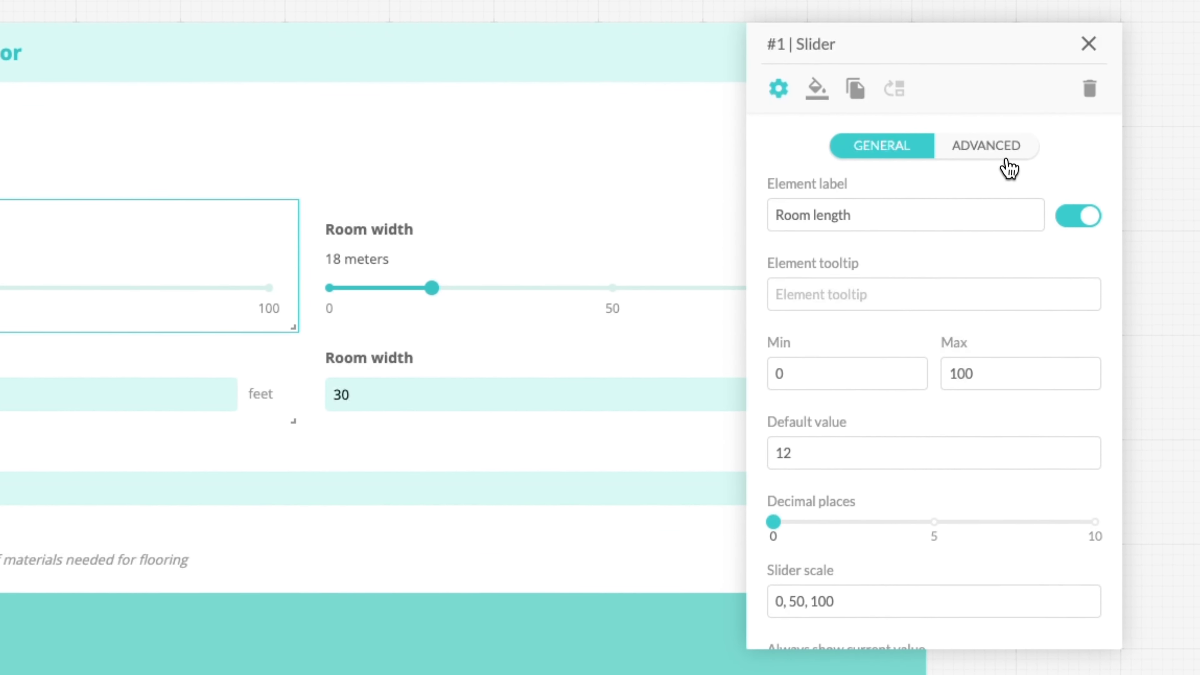
# Enable conditional element visibility for the Room length slider.
pyautogui.click(1005, 156)
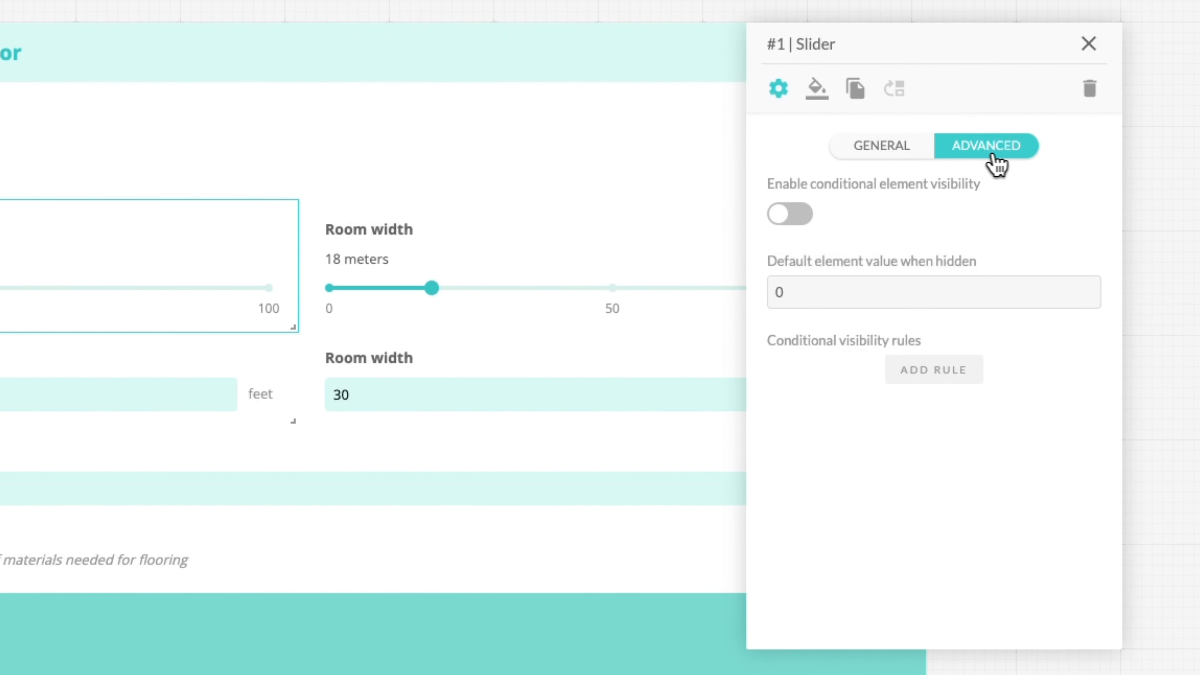
pyautogui.click(789, 217)
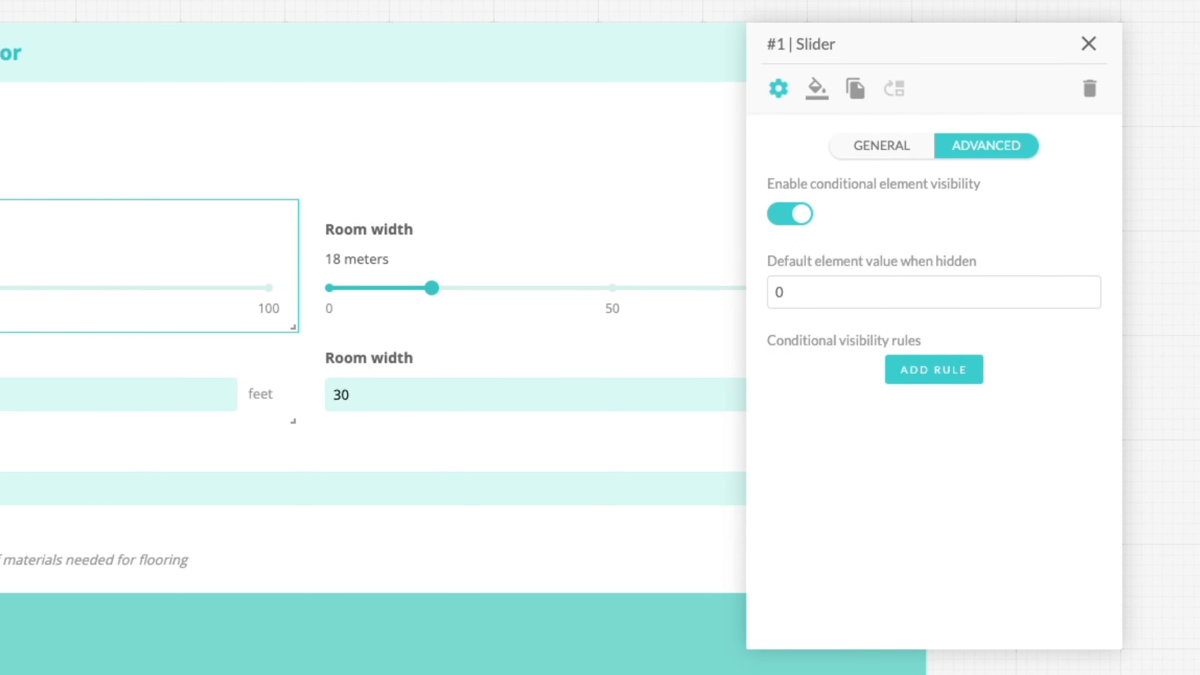
# Add a visibility rule to the Room length slider so it shows when #8 Equals (==) 1, and close its settings.
pyautogui.click(933, 378)
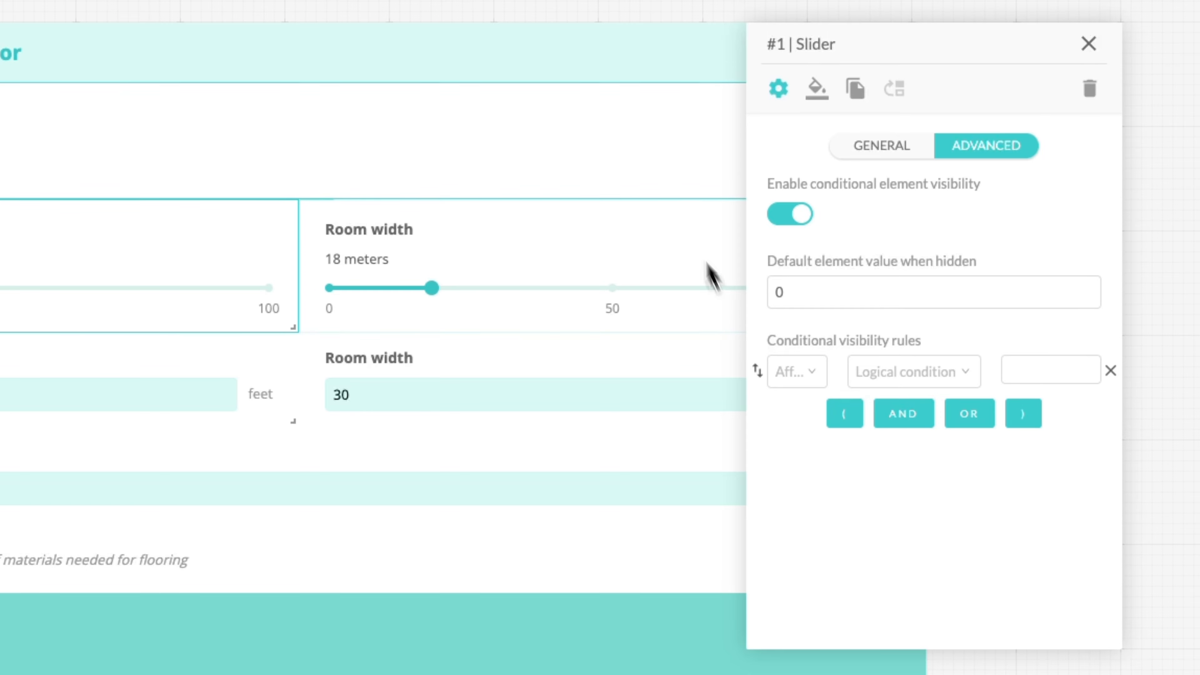
pyautogui.click(813, 381)
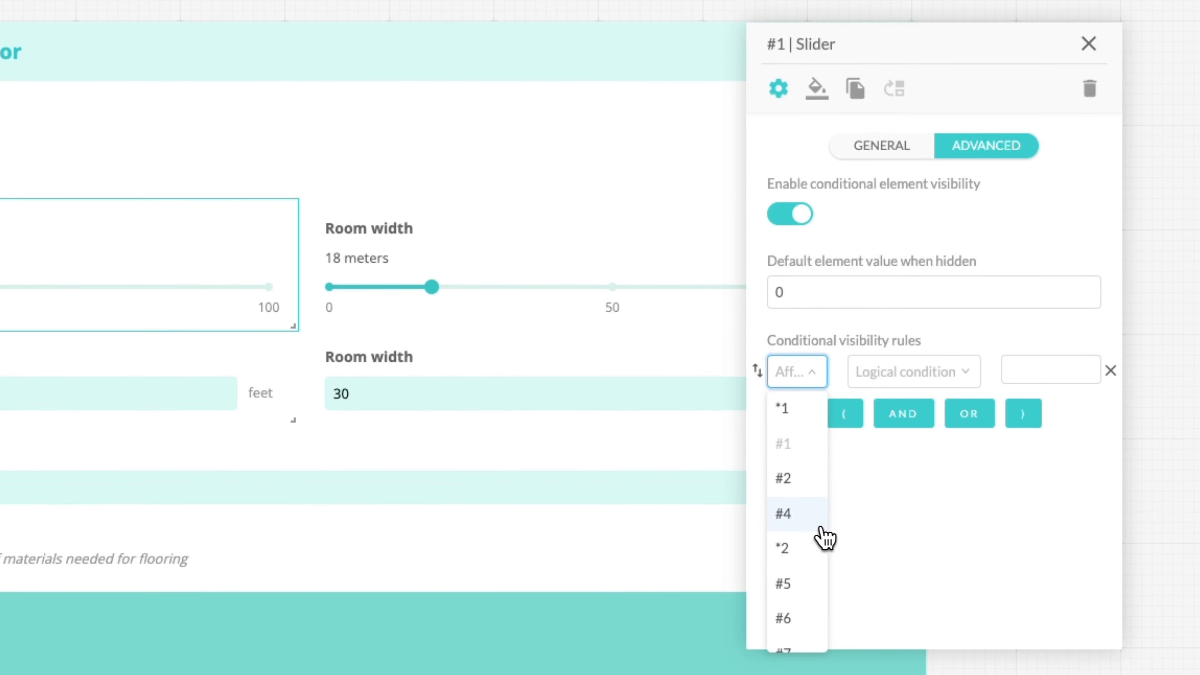
pyautogui.scroll(-1, 817, 543)
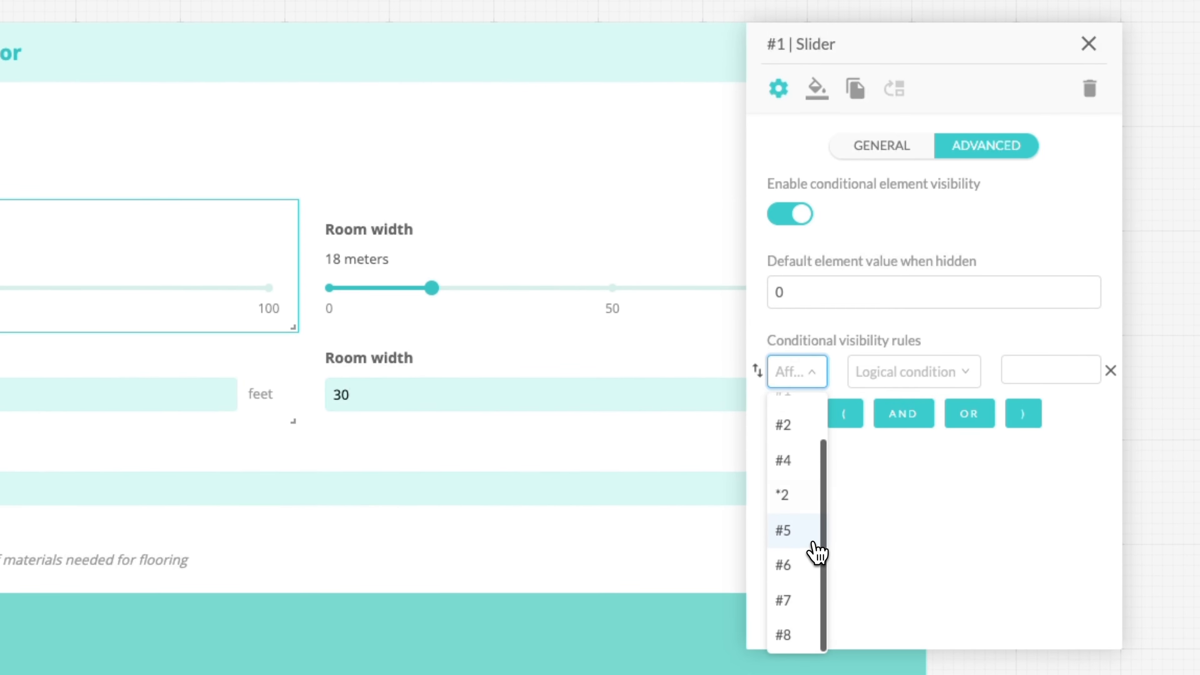
pyautogui.click(802, 635)
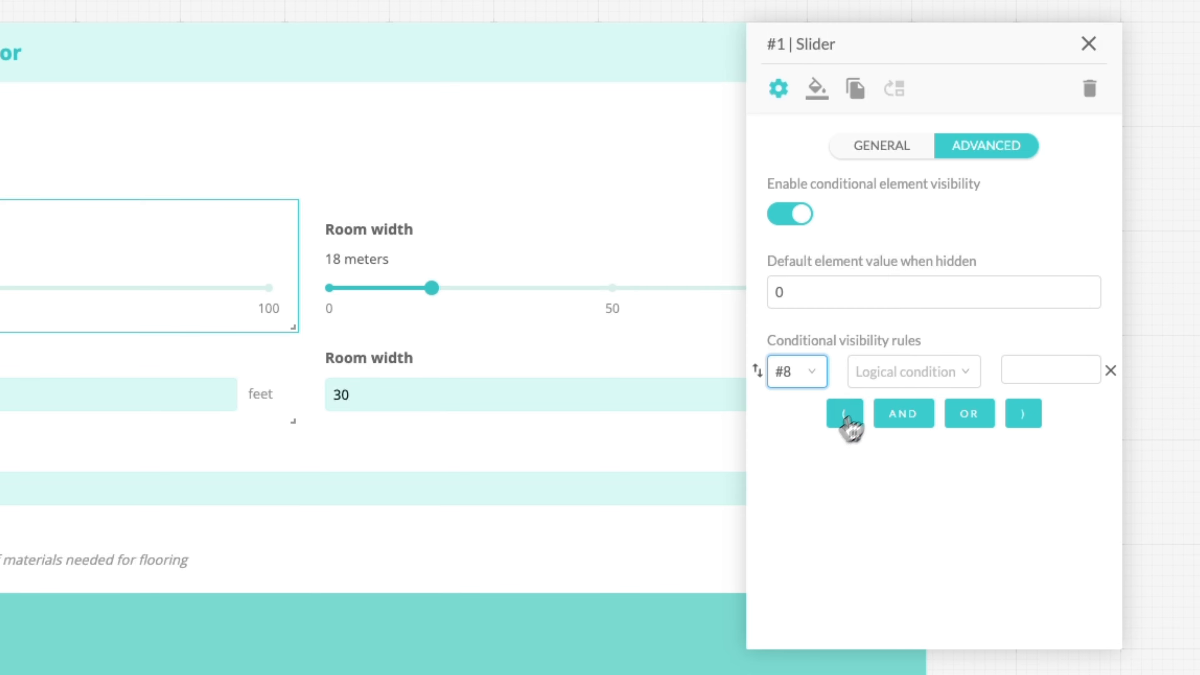
pyautogui.click(956, 385)
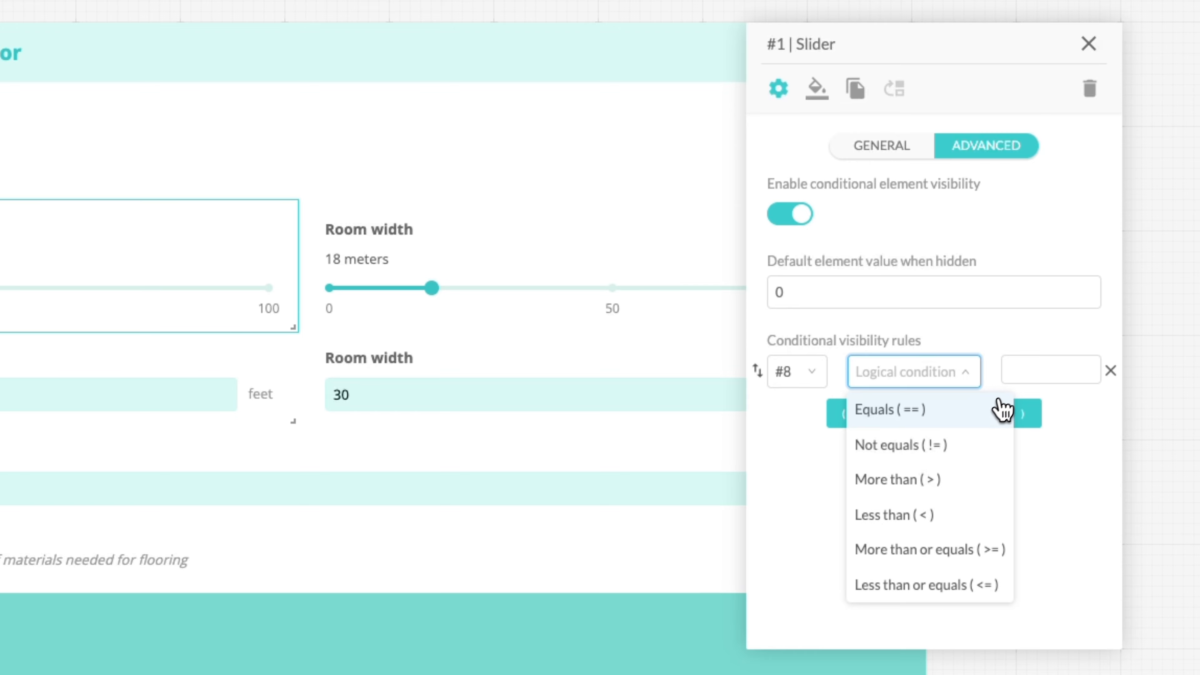
pyautogui.click(977, 414)
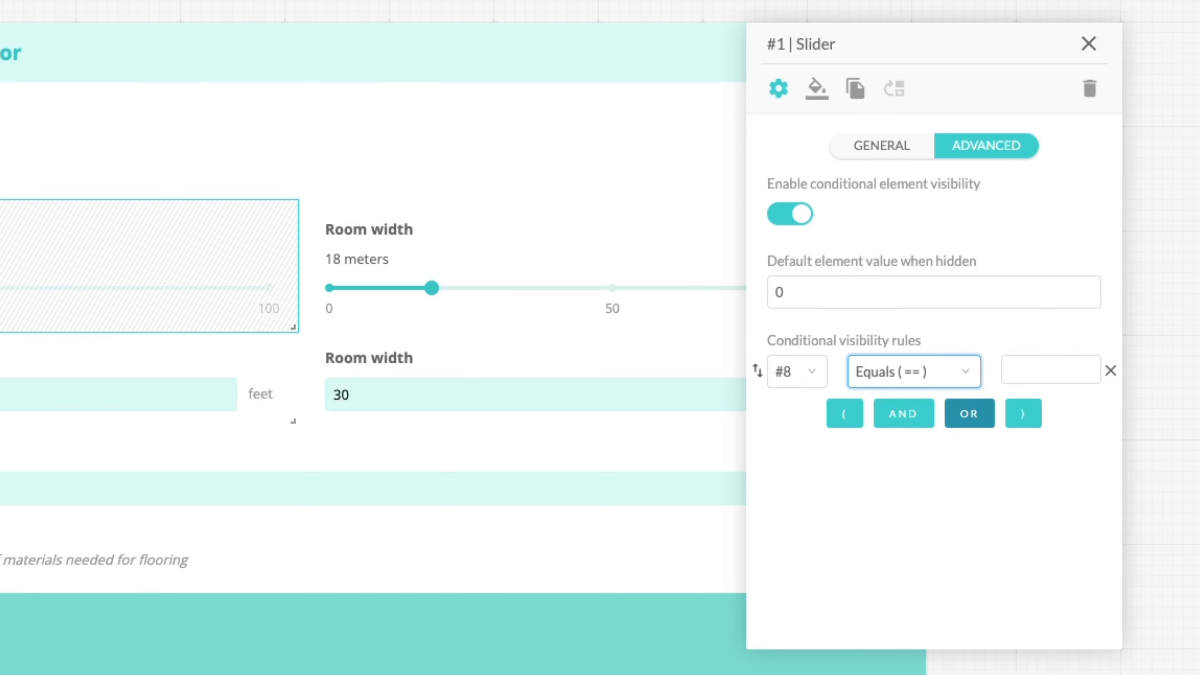
pyautogui.click(1043, 376)
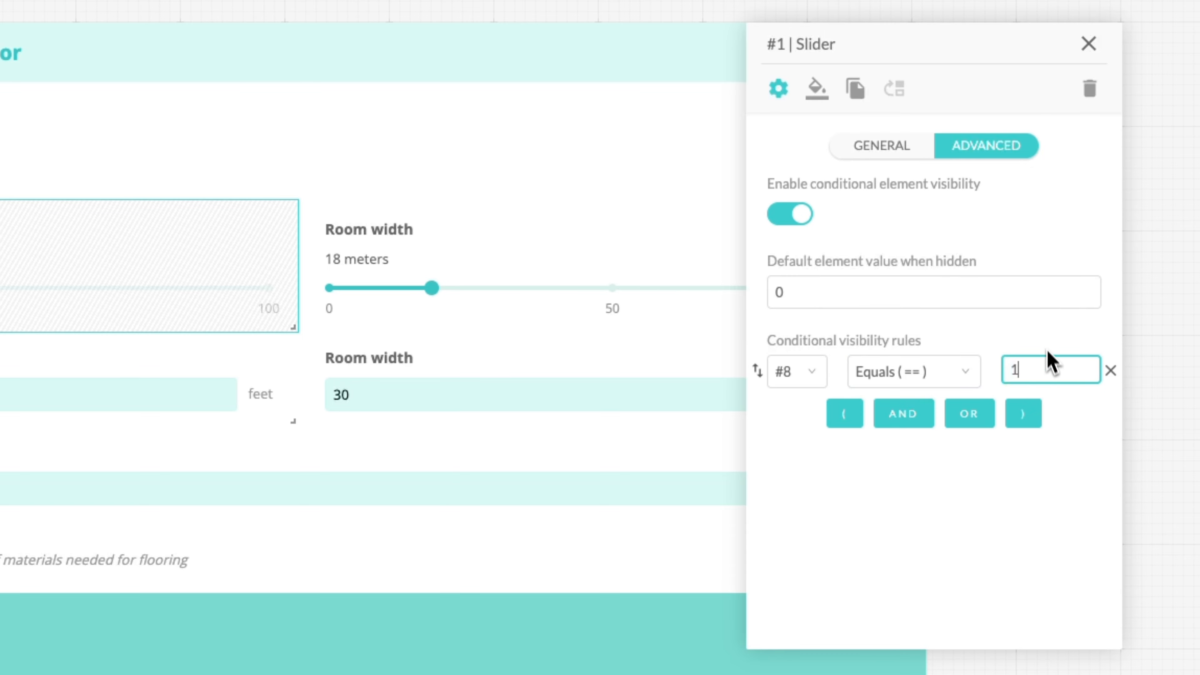
pyautogui.click(1038, 332)
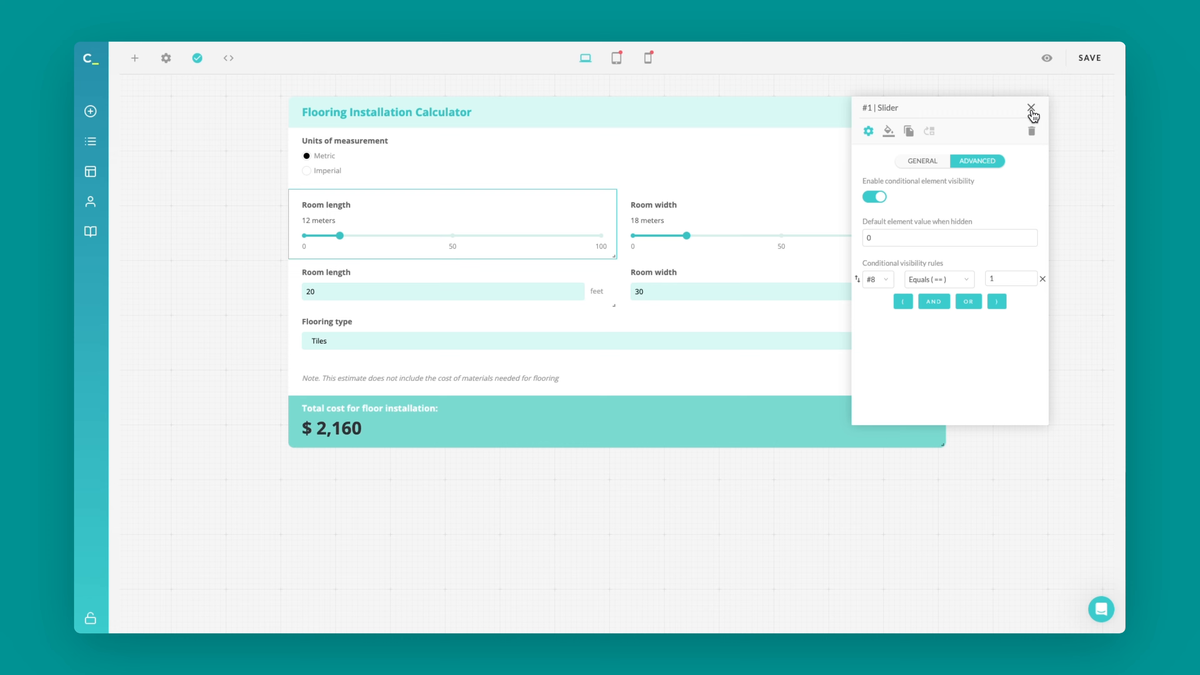
pyautogui.click(1031, 110)
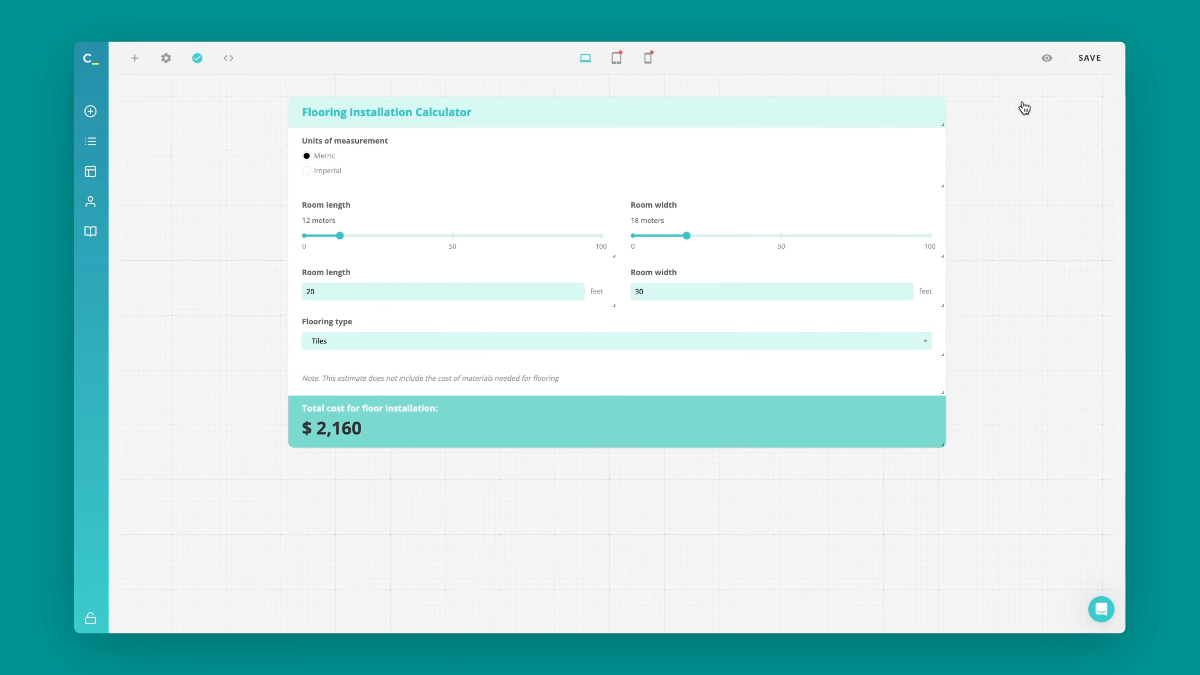
# Enable conditional element visibility for the Room width slider.
pyautogui.click(827, 201)
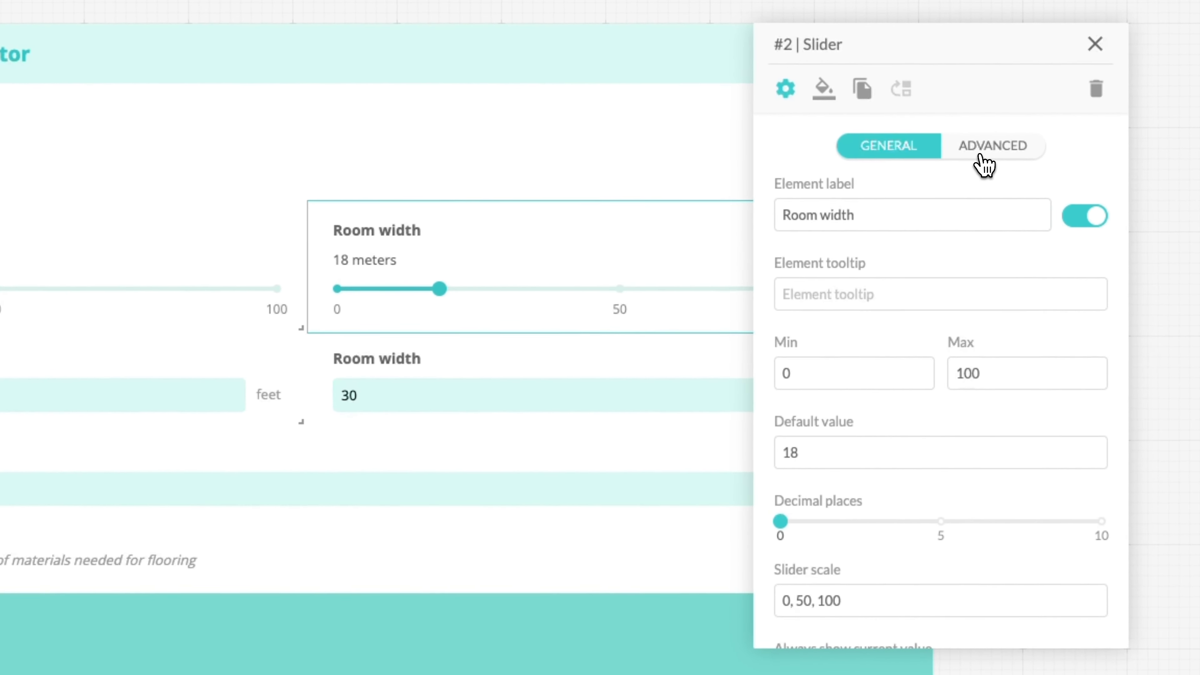
pyautogui.click(982, 156)
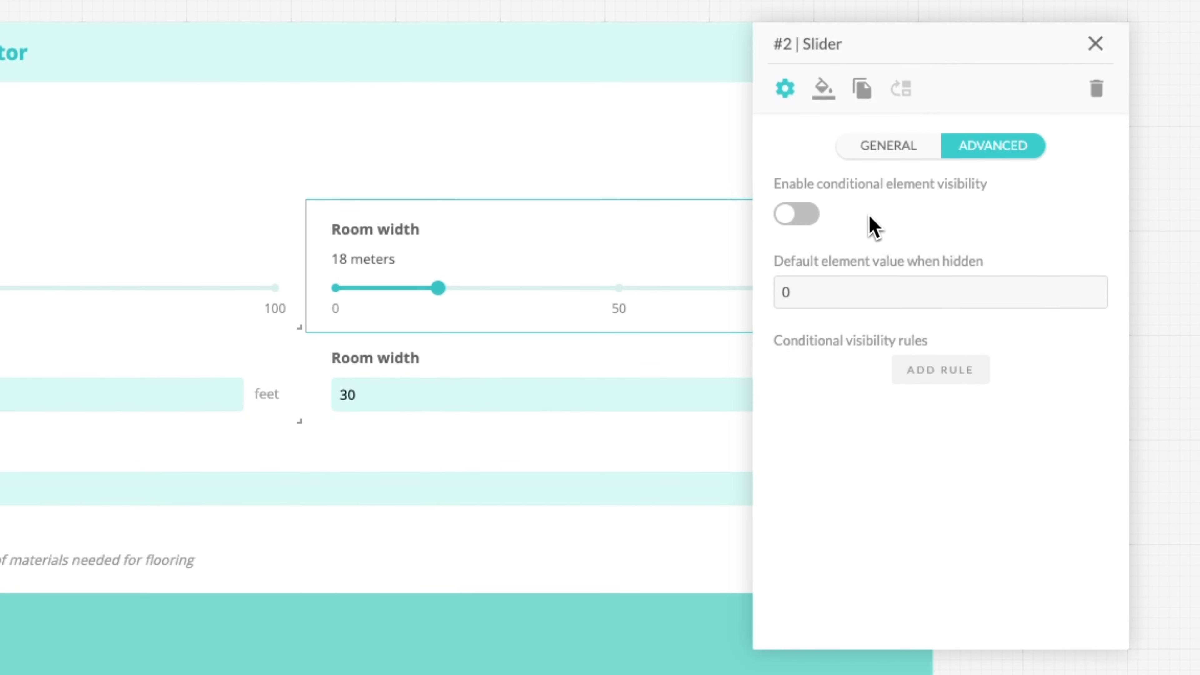
pyautogui.click(806, 221)
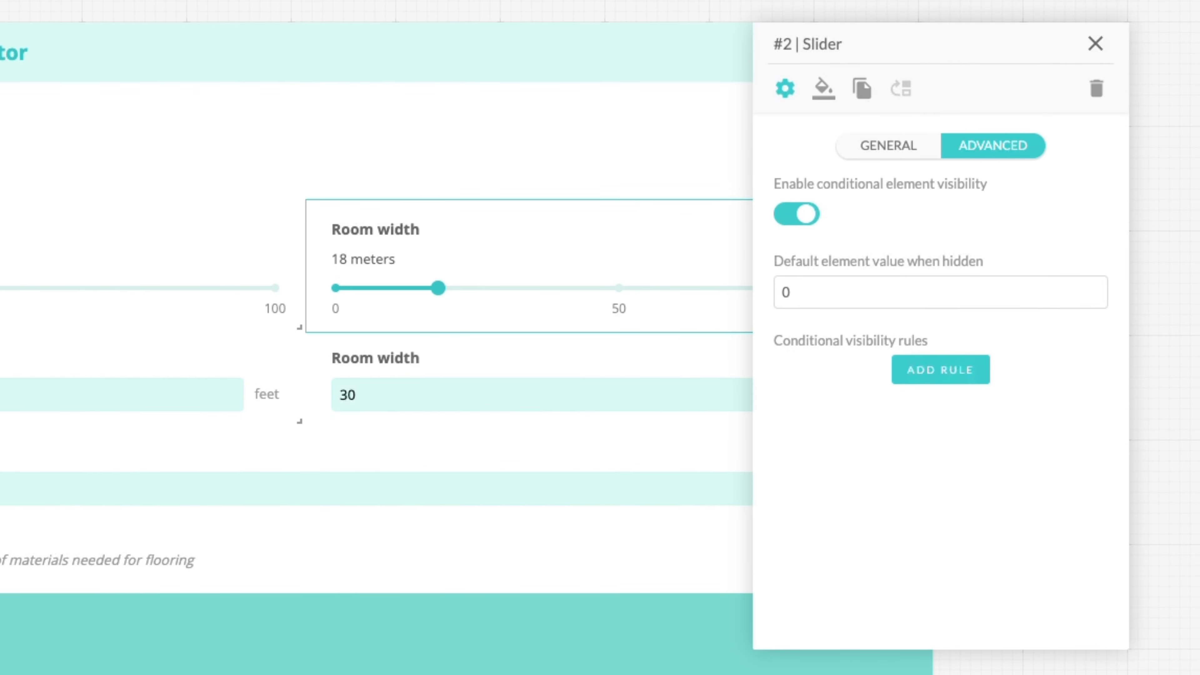
# Add a visibility rule to the Room width slider so it shows when #8 Equals (==) 1, and close its settings.
pyautogui.click(941, 375)
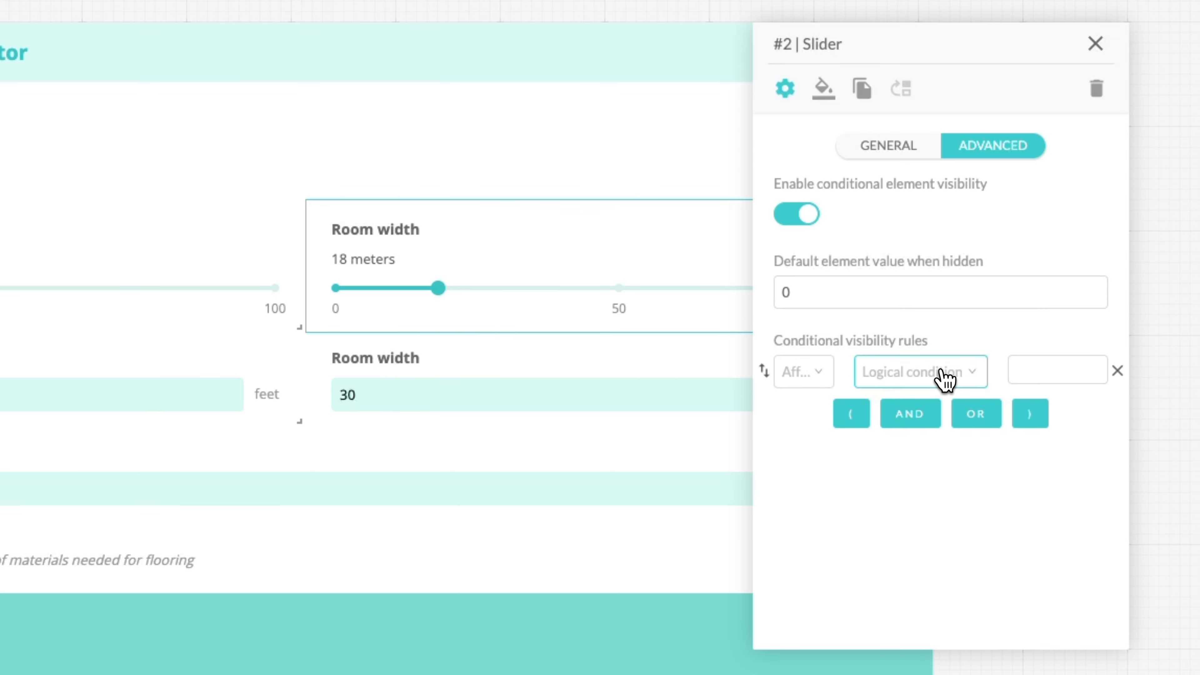
pyautogui.click(829, 381)
pyautogui.scroll(-2, 809, 547)
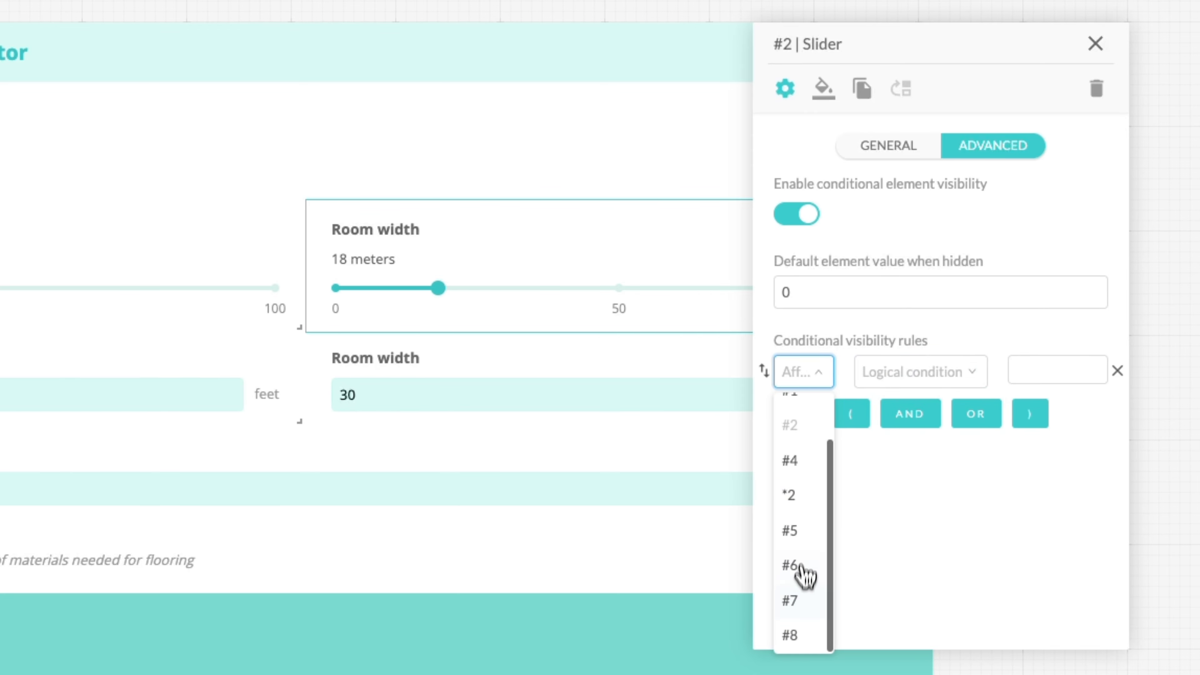
pyautogui.click(805, 636)
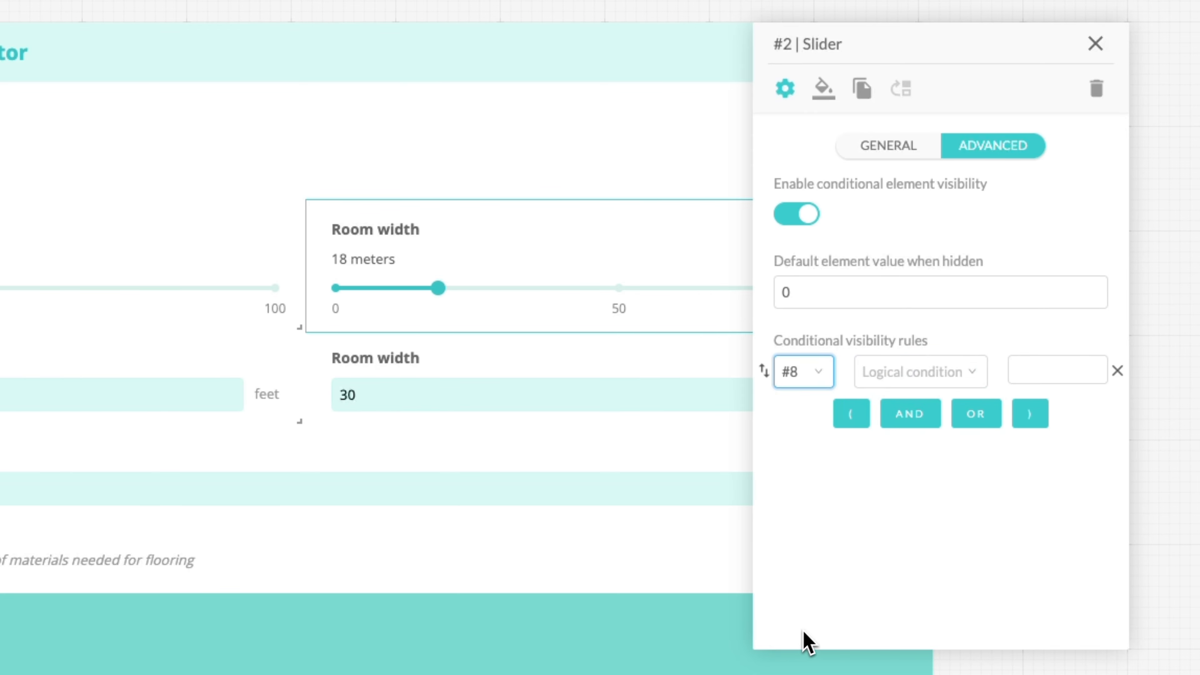
pyautogui.click(922, 378)
pyautogui.click(919, 410)
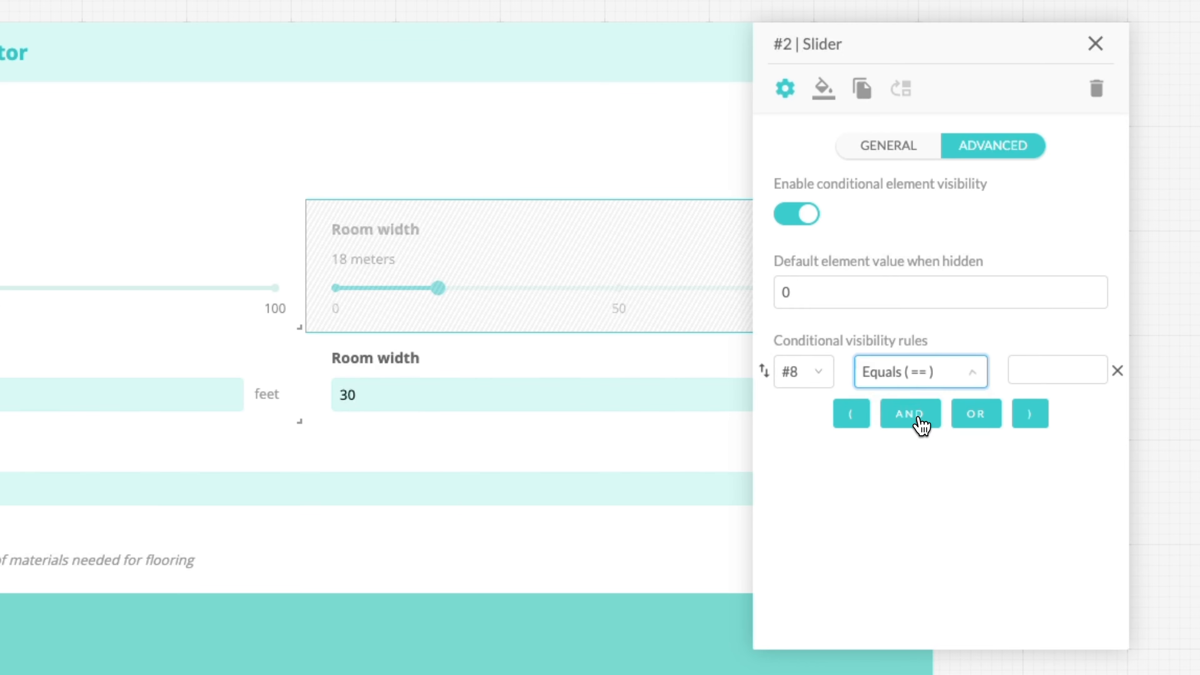
pyautogui.click(1057, 372)
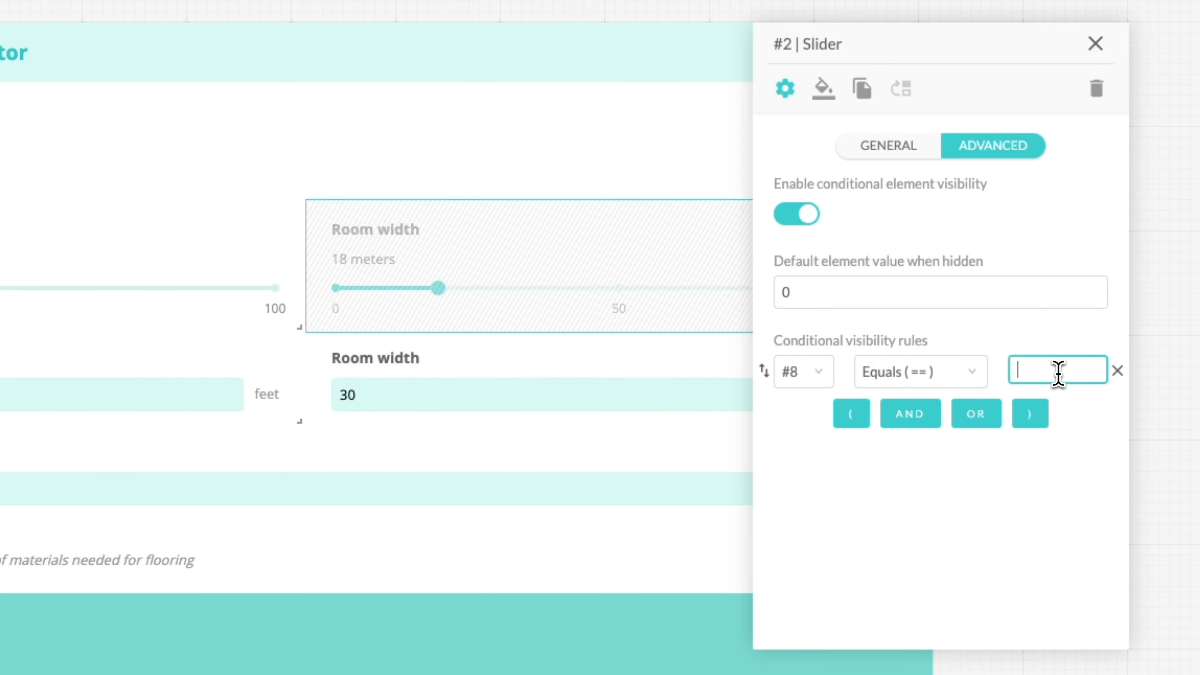
pyautogui.write('1')
pyautogui.click(1060, 337)
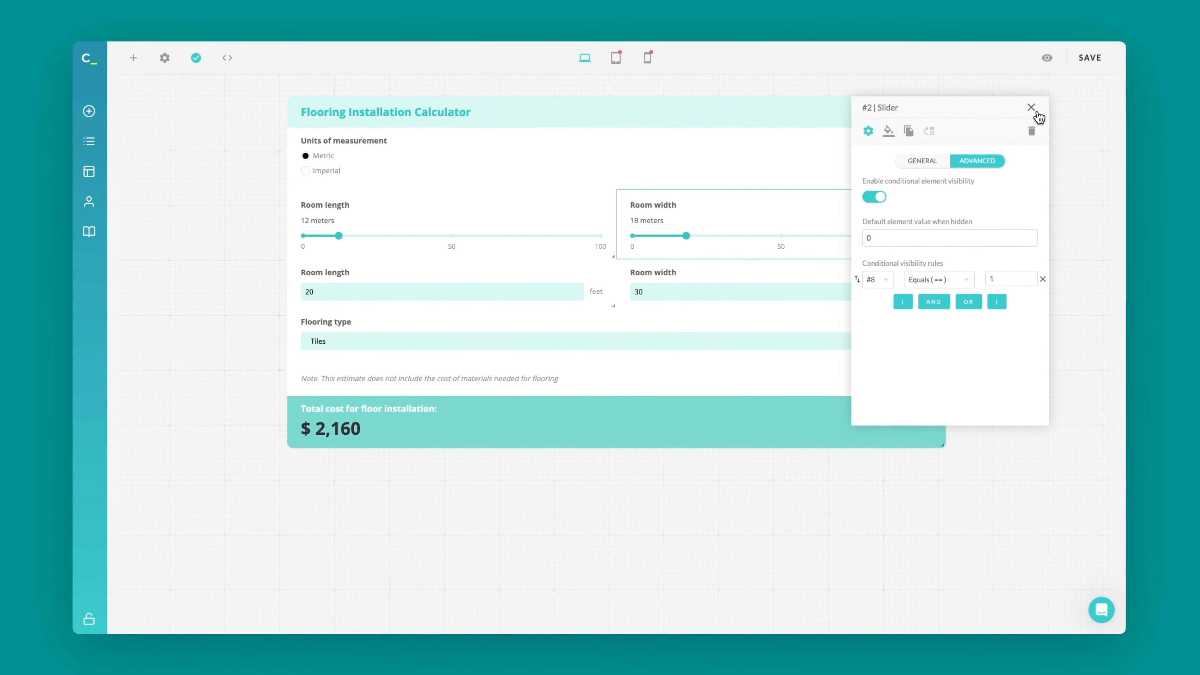
pyautogui.click(1043, 95)
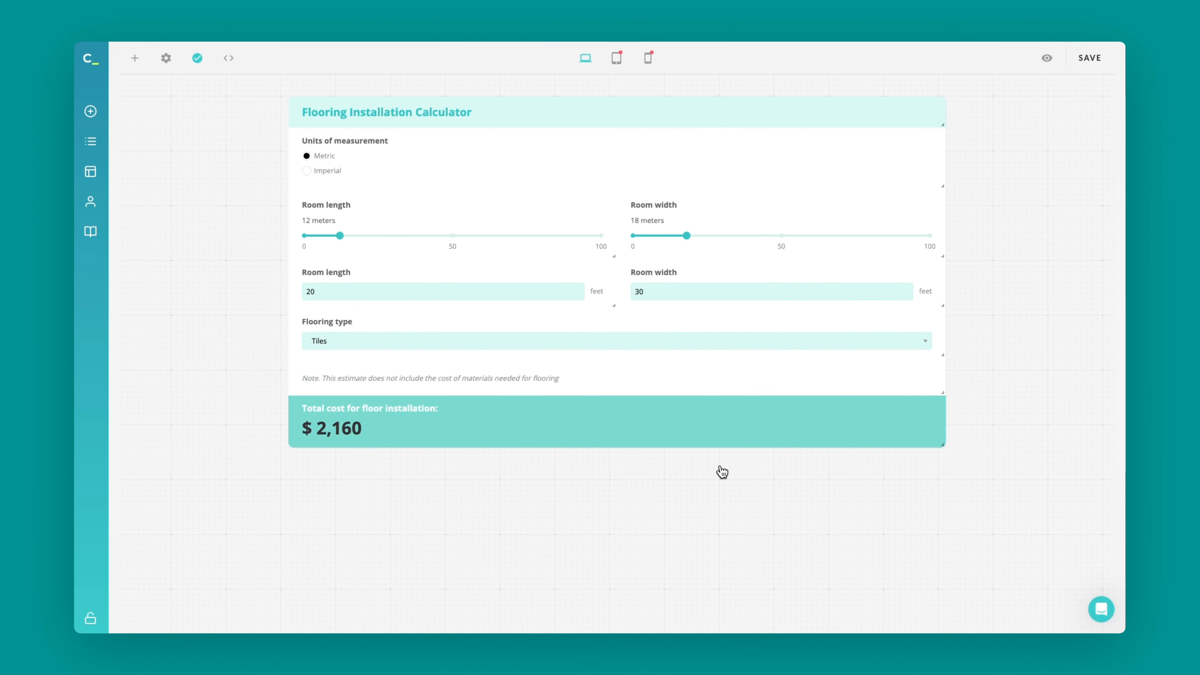
# Enable conditional element visibility for the Room length numeric input in feet.
pyautogui.click(561, 275)
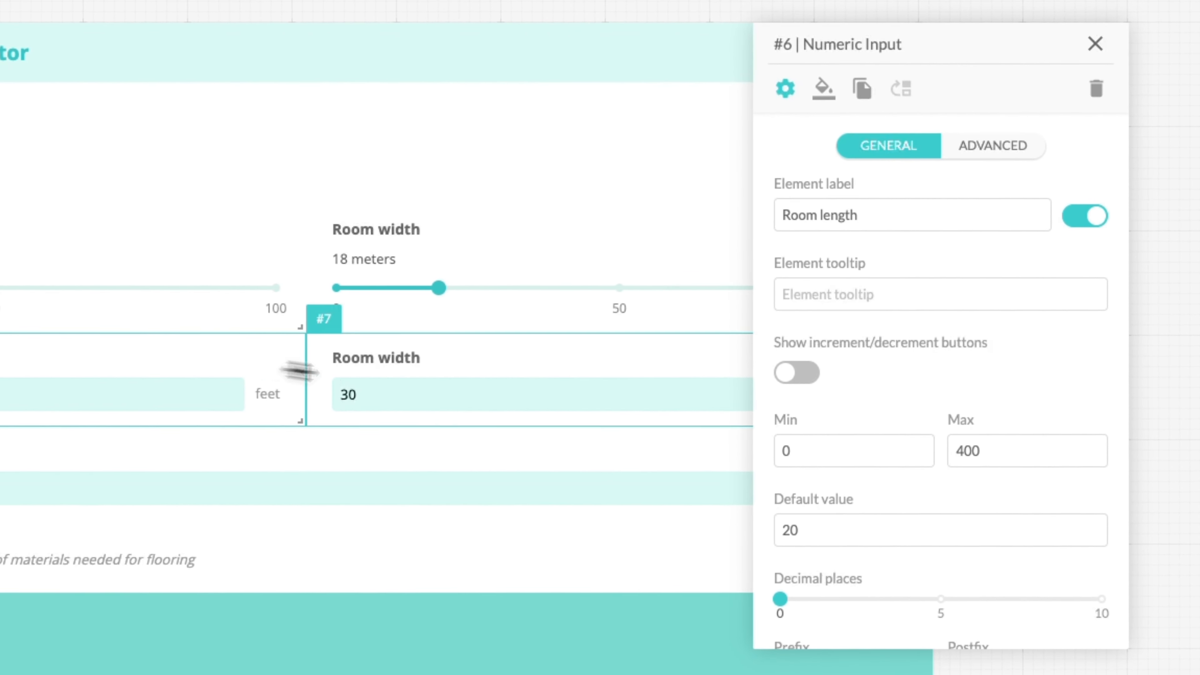
pyautogui.click(1014, 154)
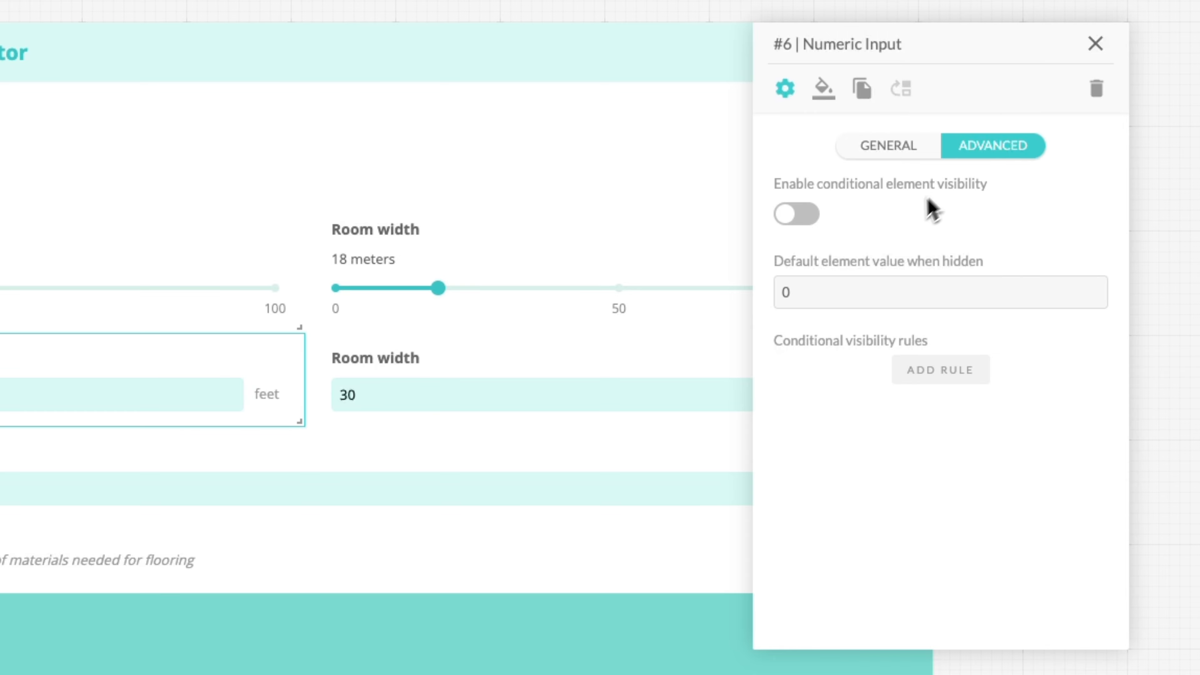
pyautogui.click(806, 216)
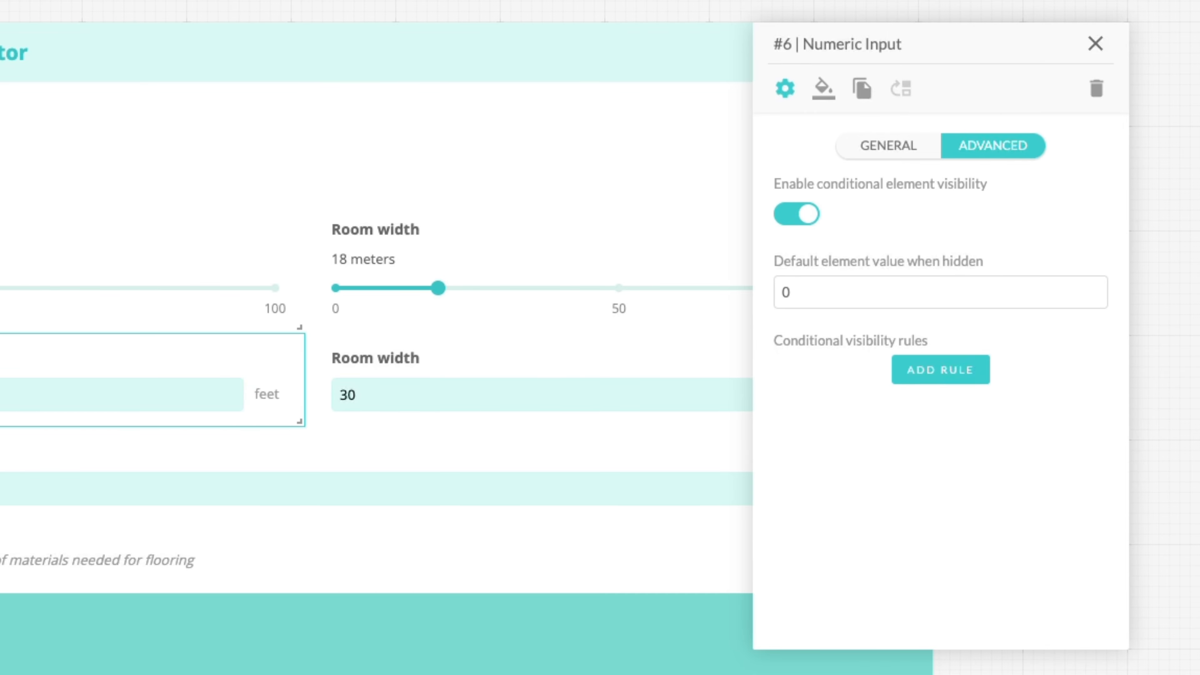
# Add a visibility rule to the Room length numeric input so it shows when #8 Equals (==) 2, and close its settings.
pyautogui.click(956, 378)
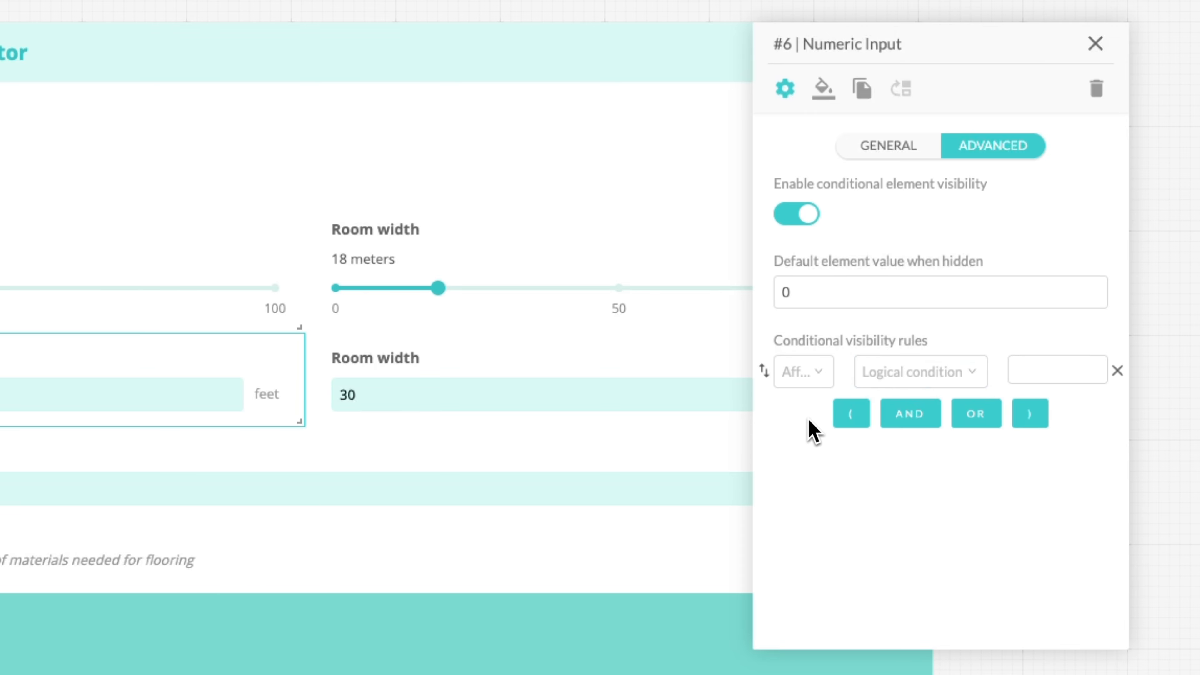
pyautogui.click(821, 381)
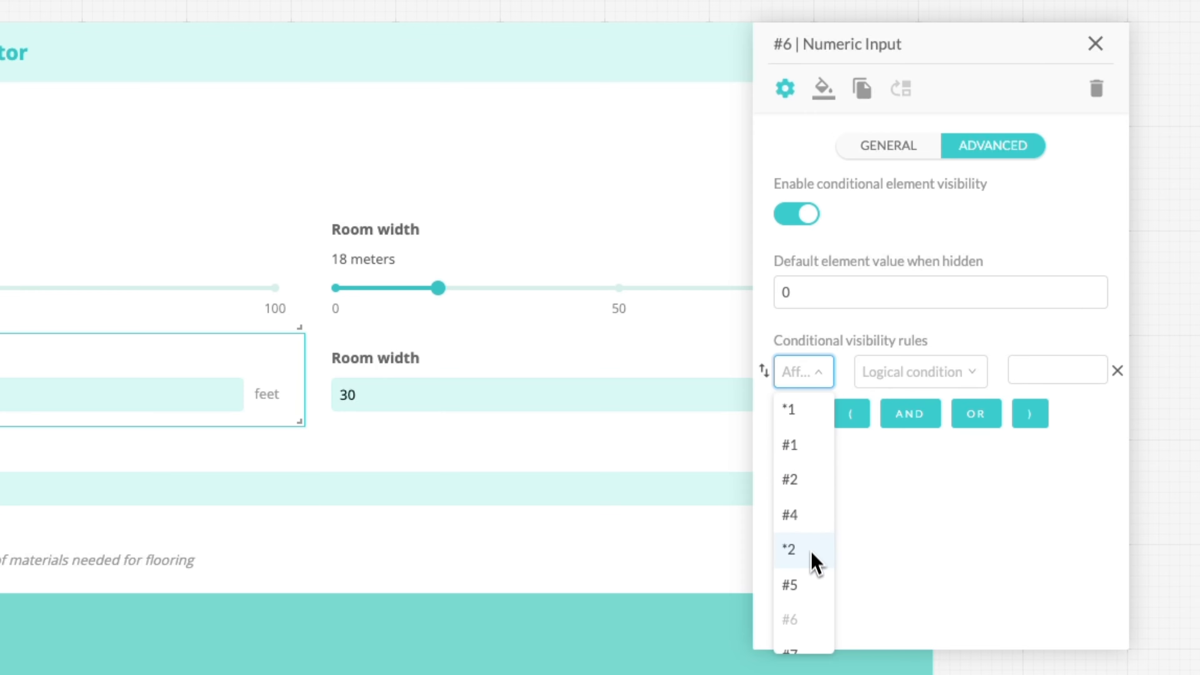
pyautogui.scroll(-2, 812, 567)
pyautogui.click(810, 635)
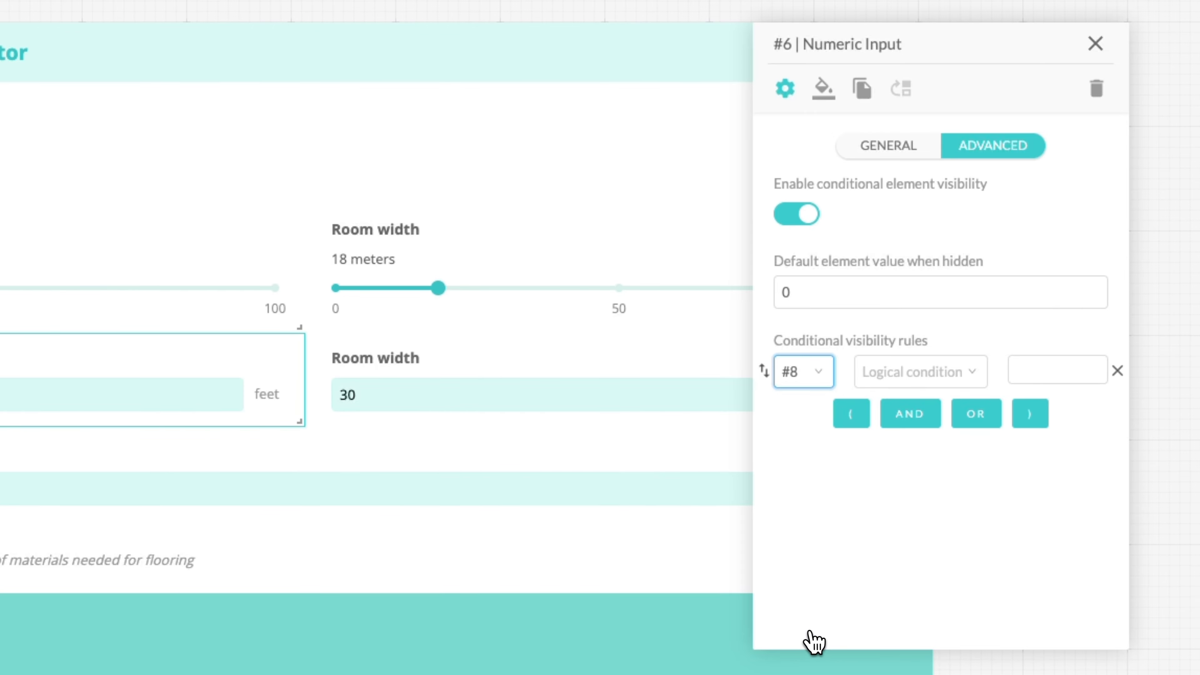
pyautogui.click(941, 378)
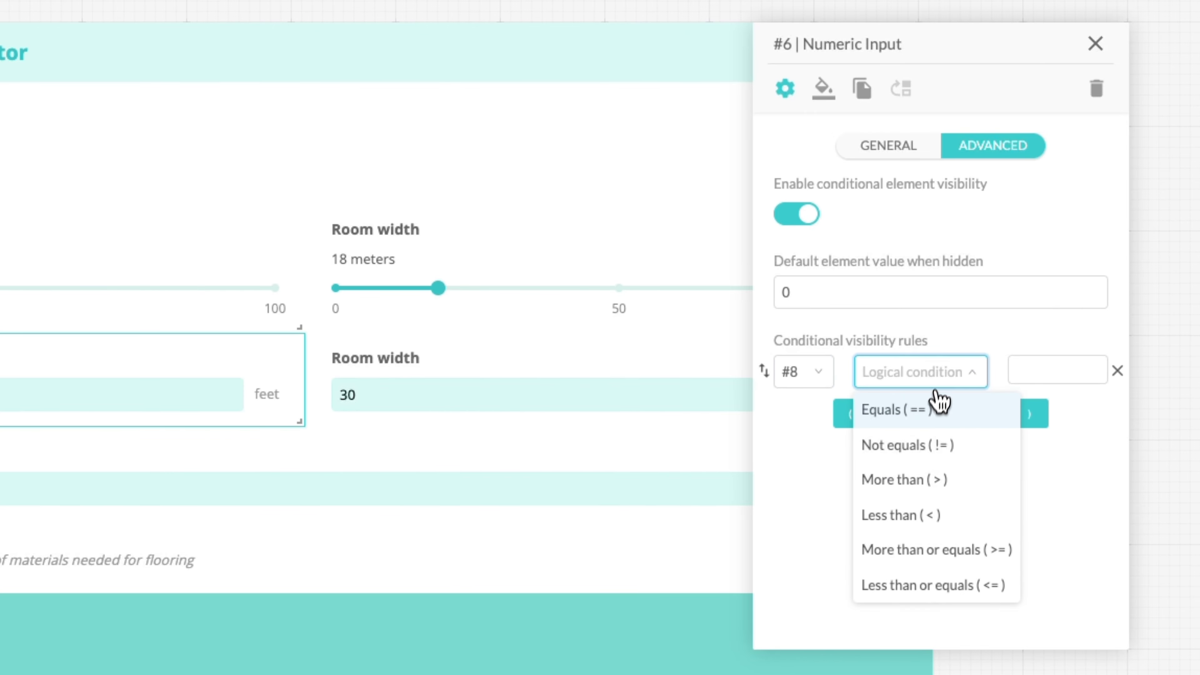
pyautogui.click(932, 415)
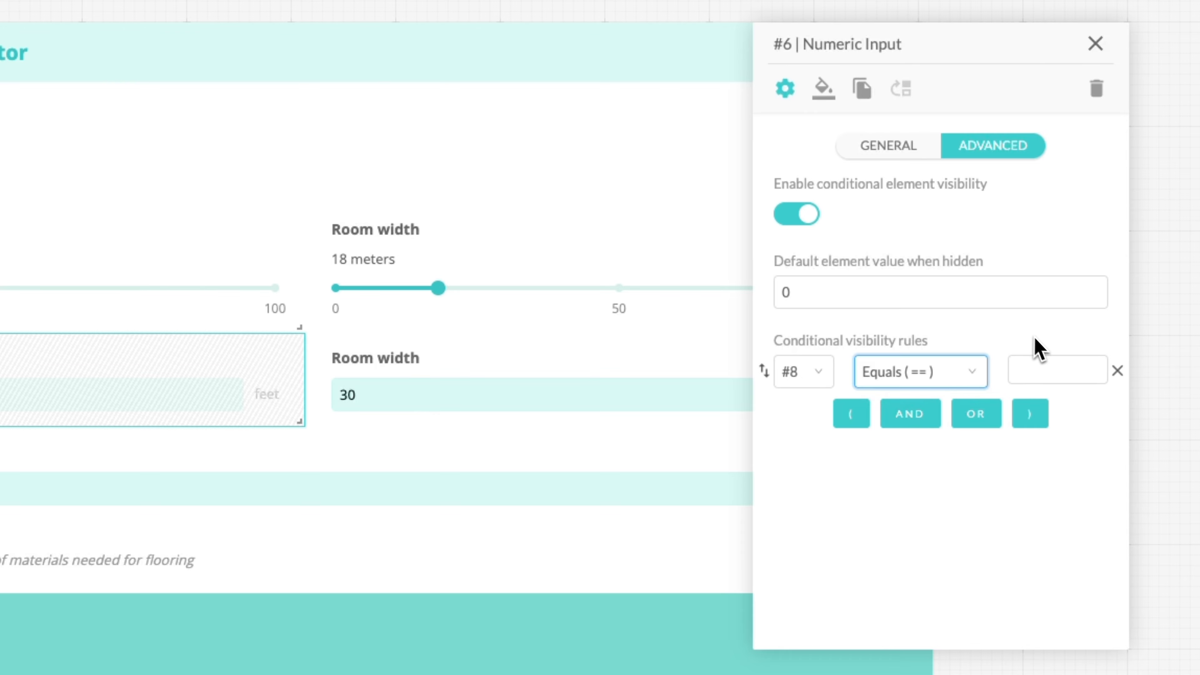
pyautogui.click(1084, 370)
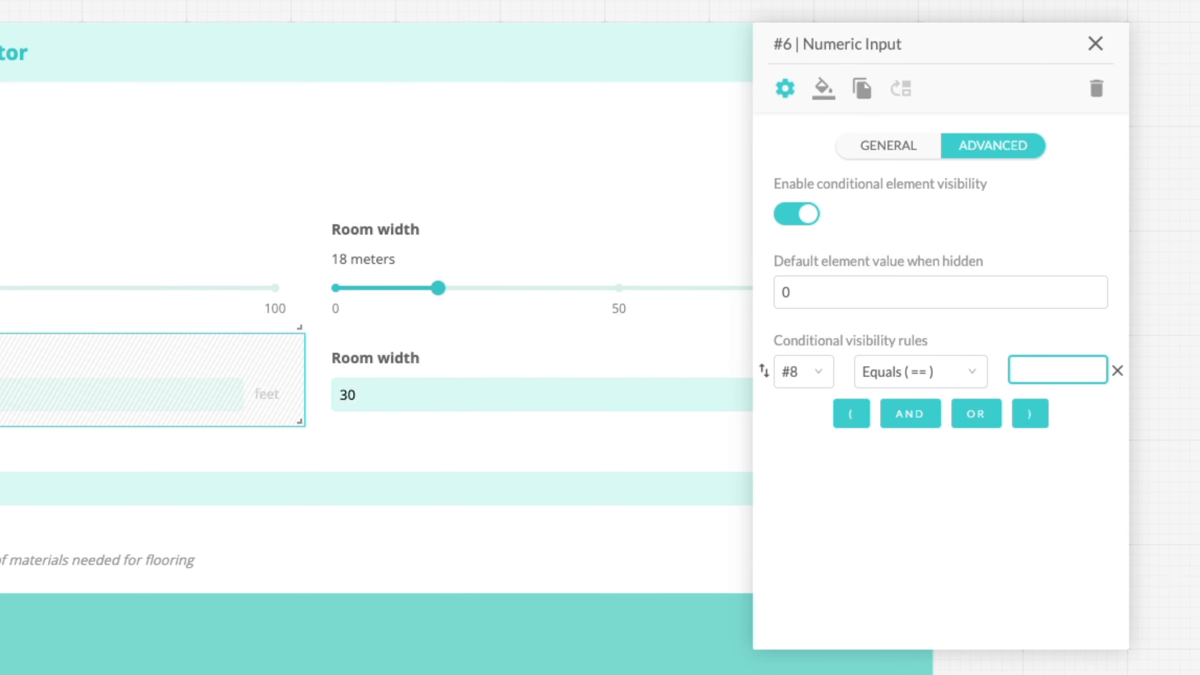
pyautogui.write('2')
pyautogui.click(1096, 333)
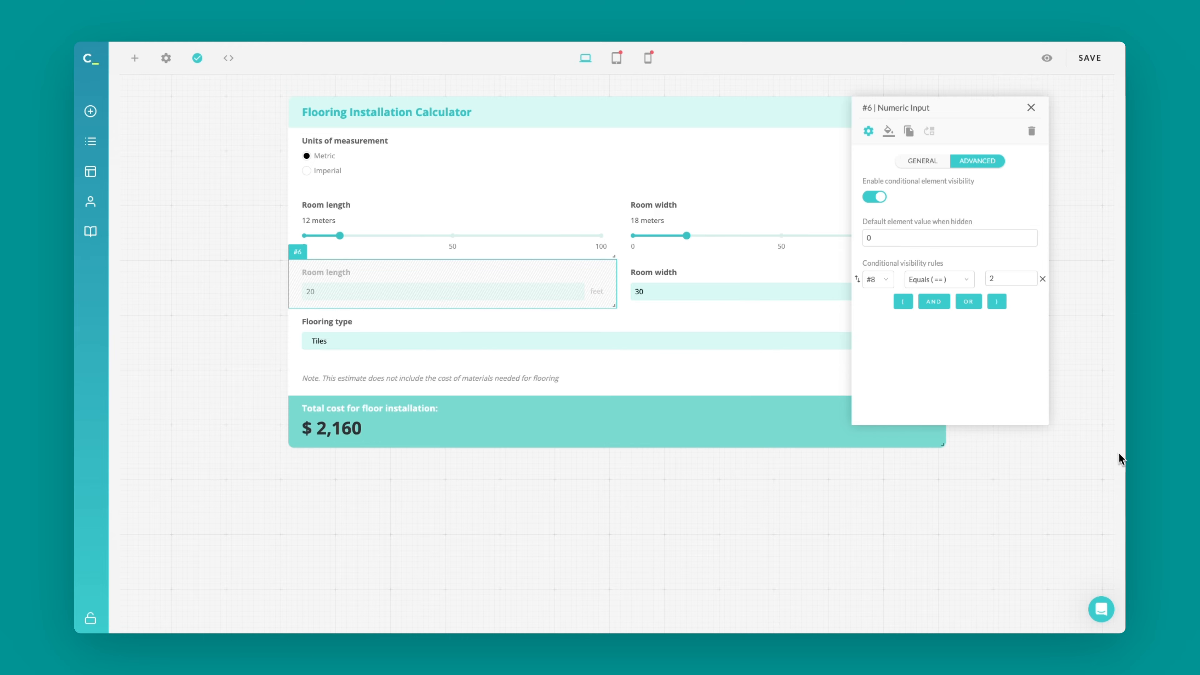
pyautogui.click(1031, 108)
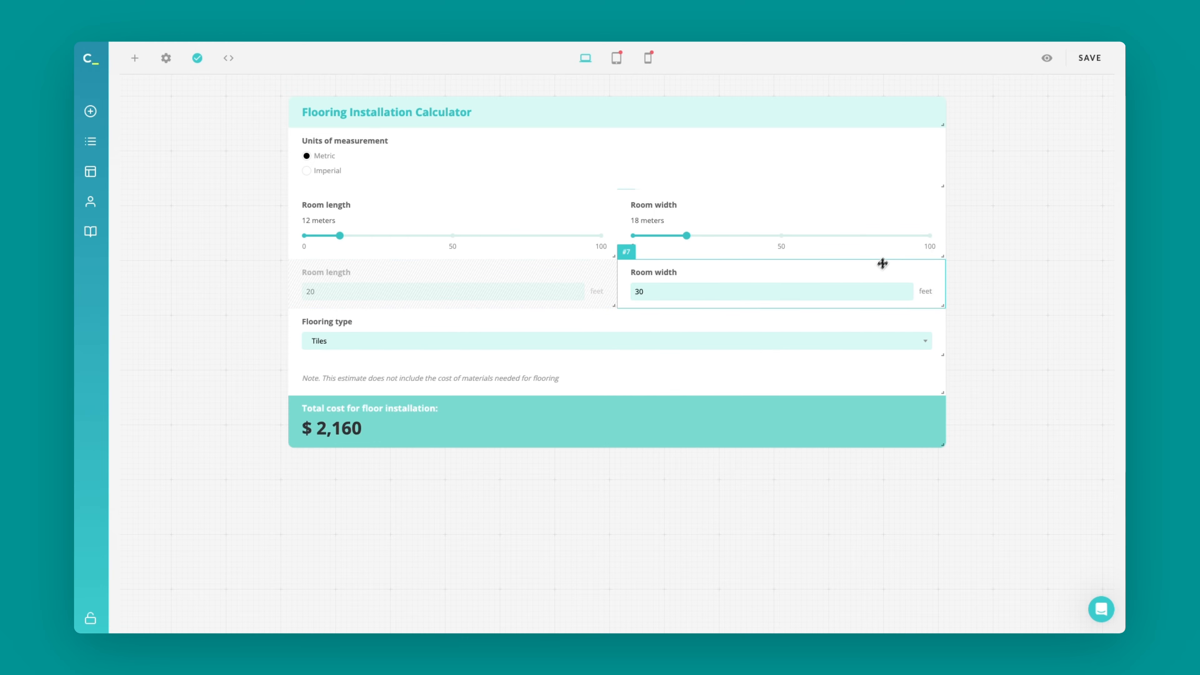
# Enable conditional element visibility for the Room width numeric input in feet.
pyautogui.click(875, 280)
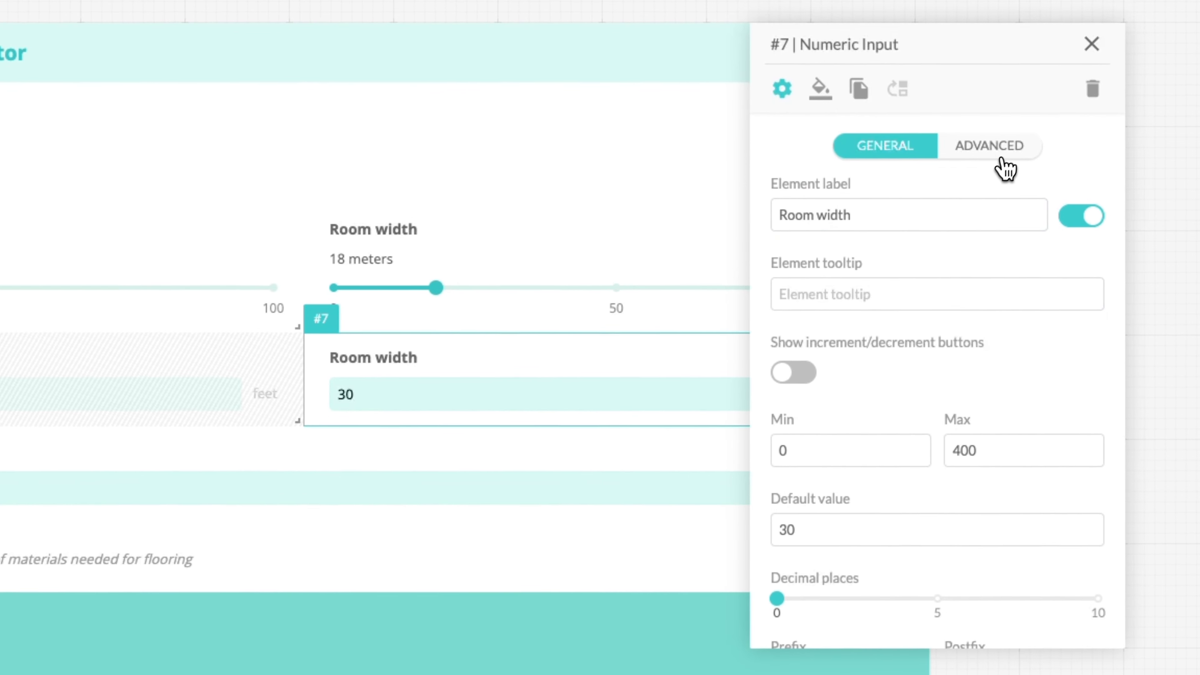
pyautogui.click(1009, 162)
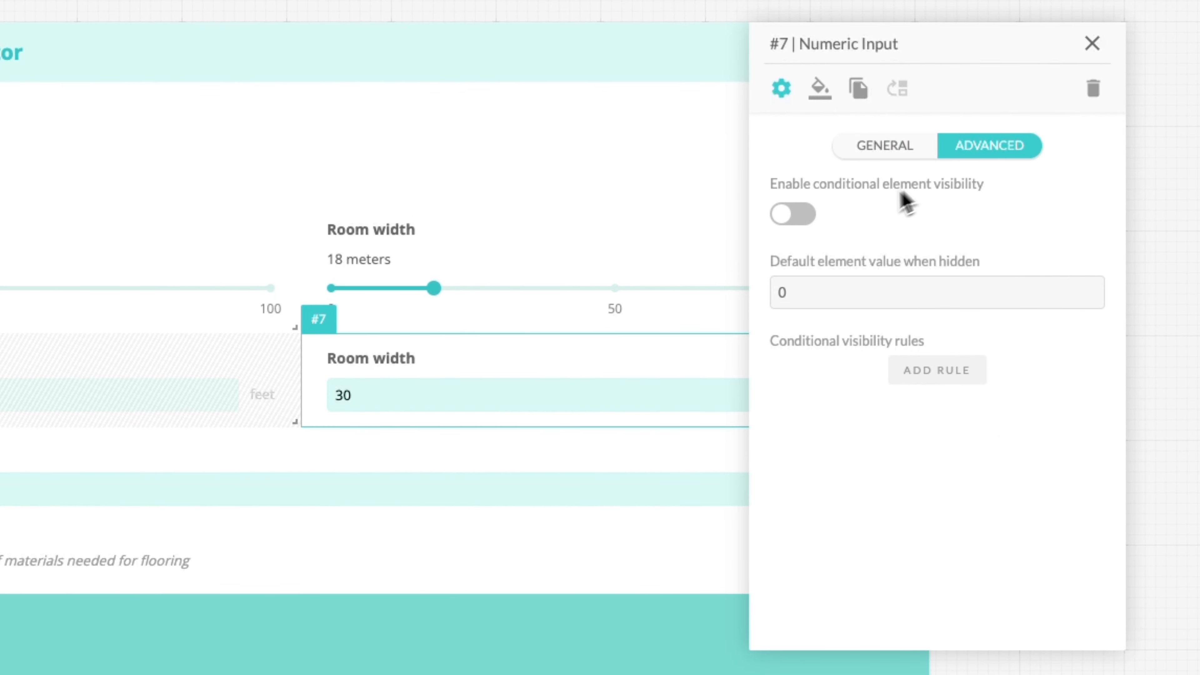
pyautogui.click(796, 220)
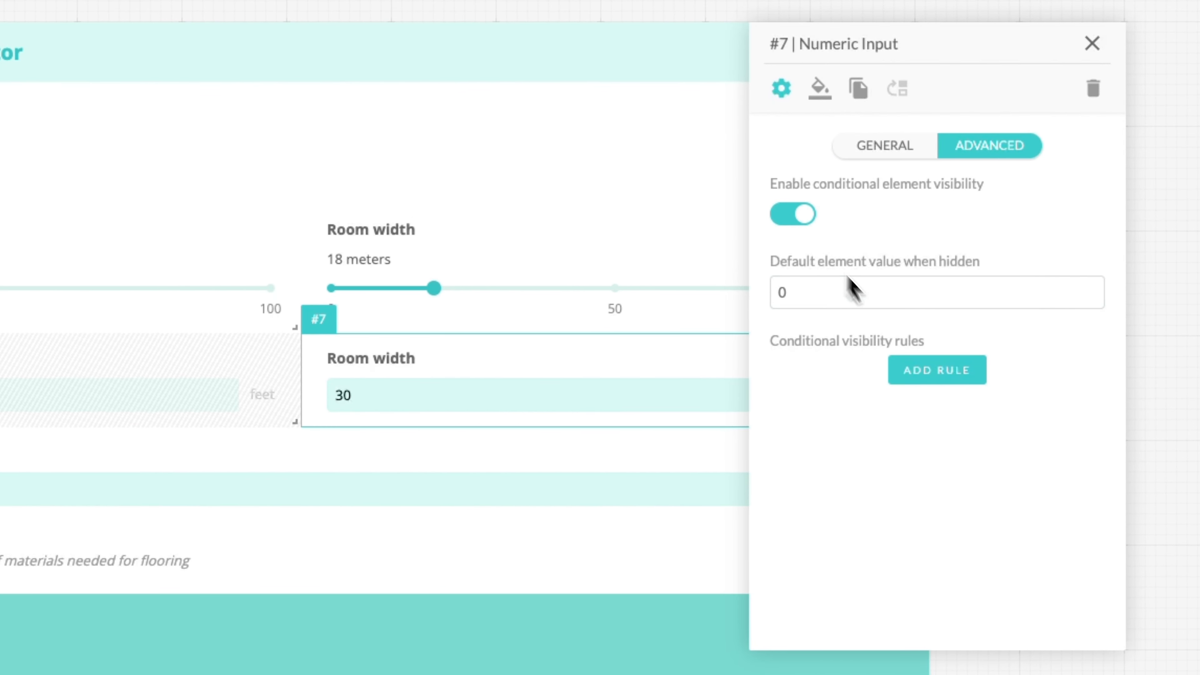
# Add a visibility rule to the Room width numeric input so it shows when #8 Equals (==) 2, and save the calculator.
pyautogui.click(942, 378)
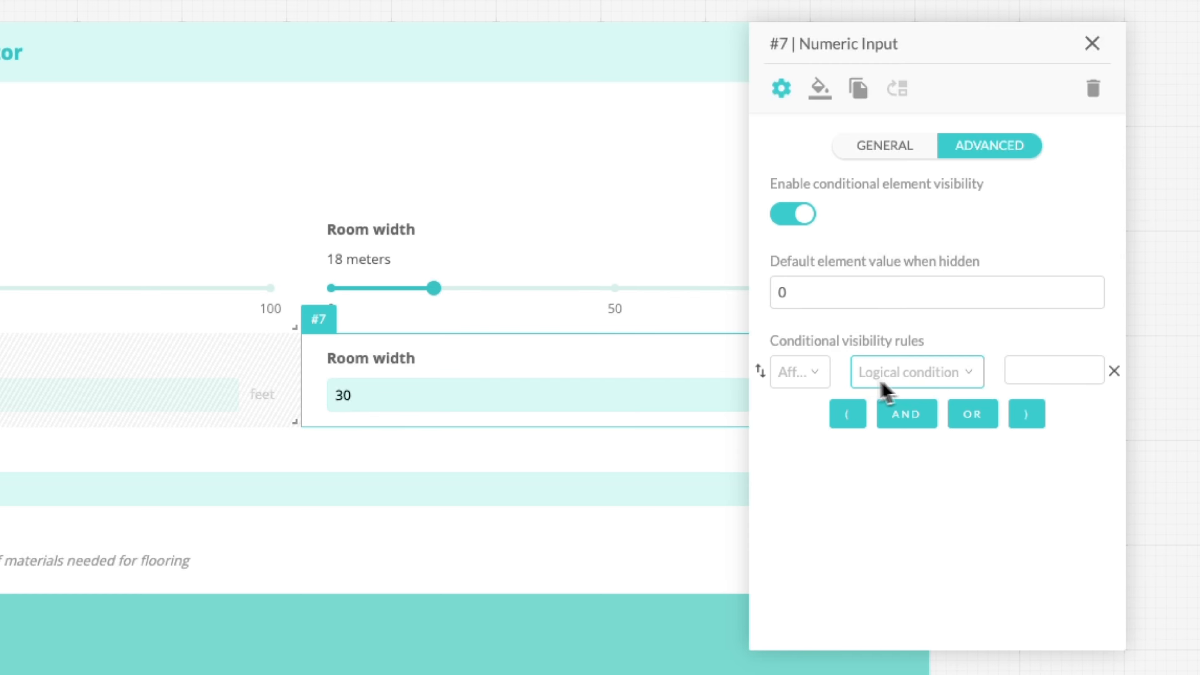
pyautogui.click(815, 379)
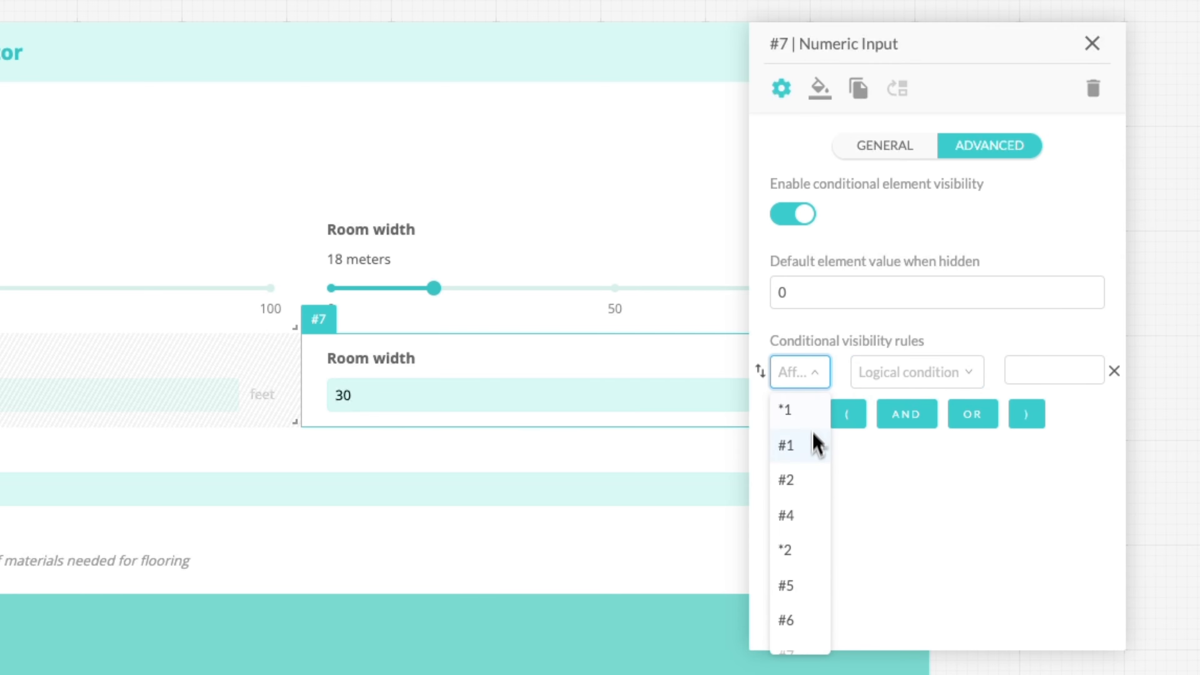
pyautogui.scroll(-1, 811, 467)
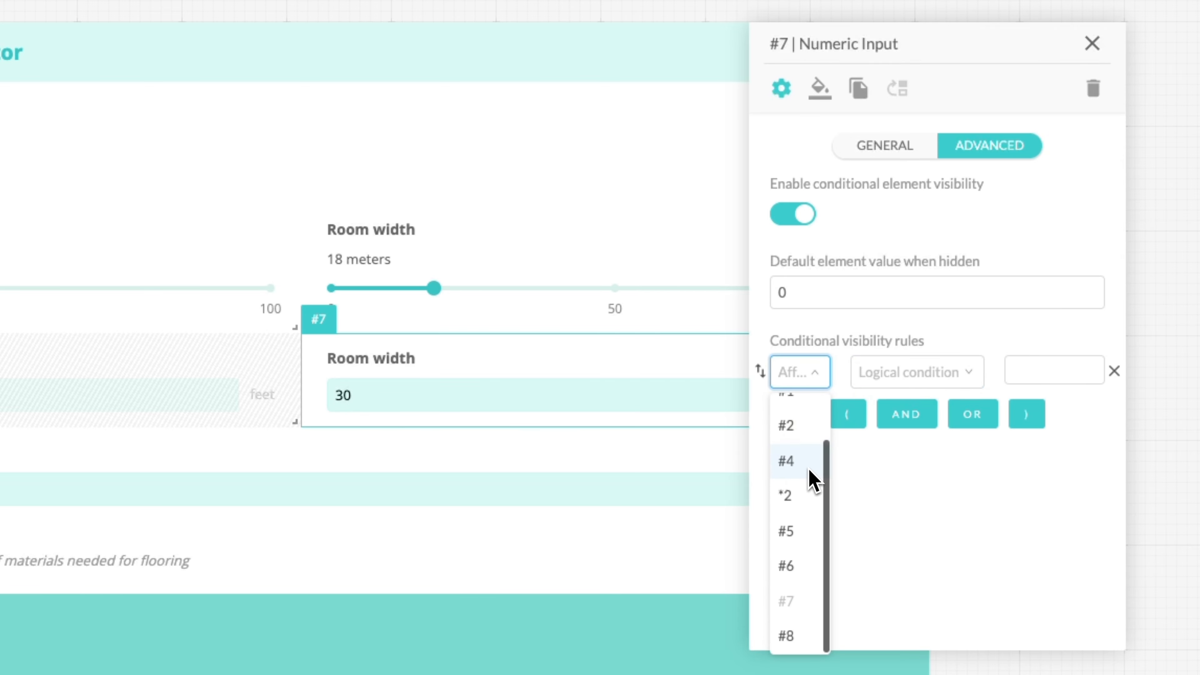
pyautogui.click(804, 635)
pyautogui.click(942, 382)
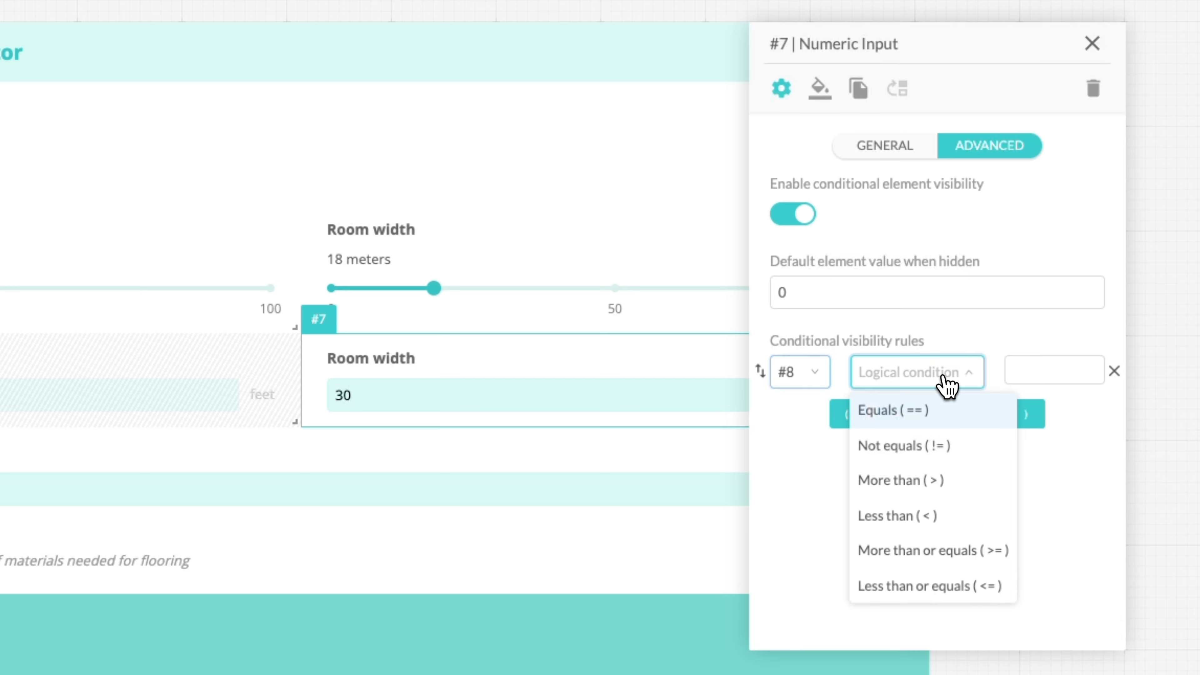
pyautogui.click(943, 410)
pyautogui.click(1034, 375)
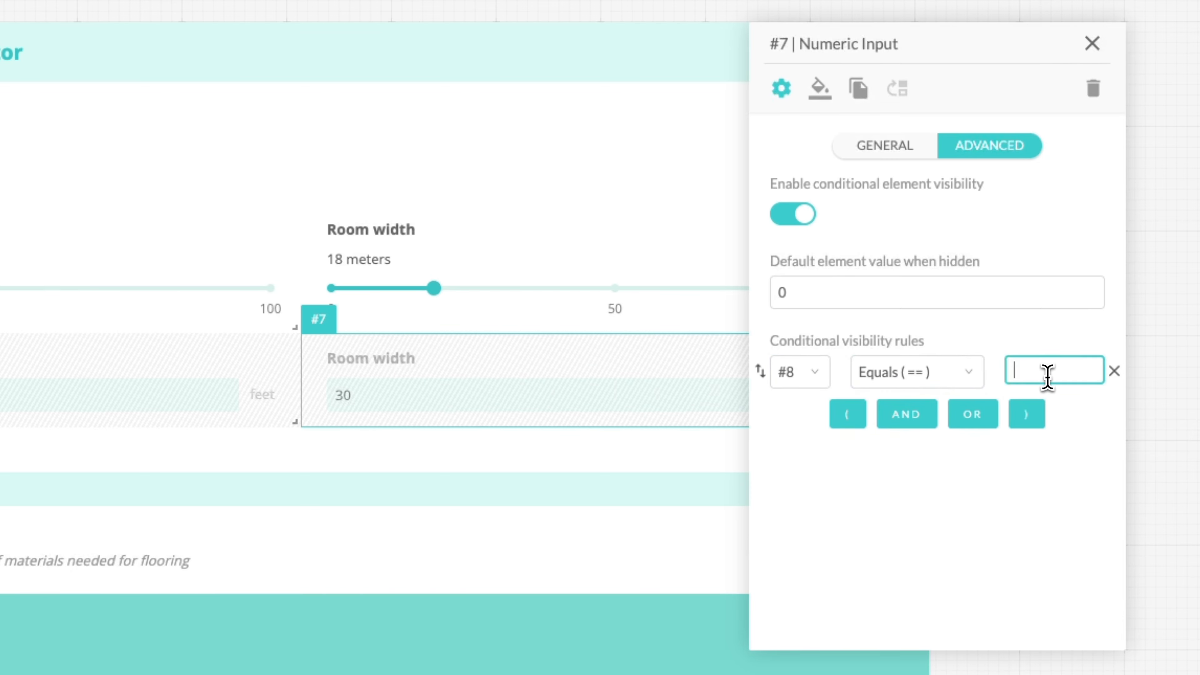
pyautogui.write('2')
pyautogui.click(1095, 333)
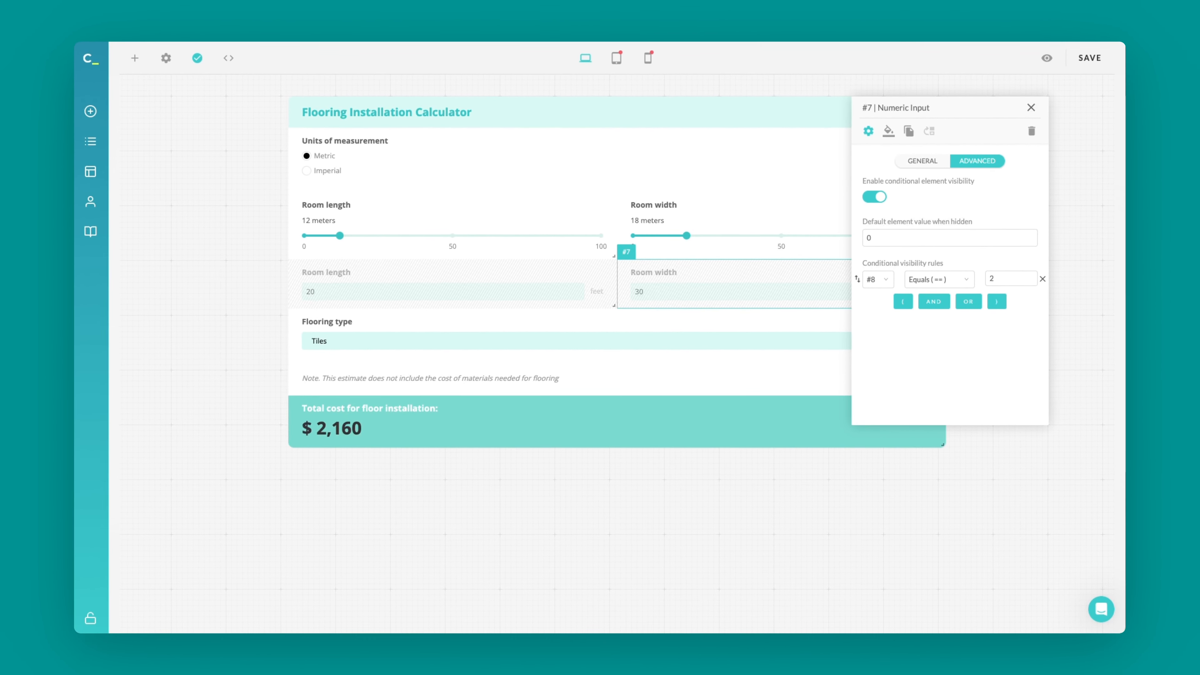
pyautogui.click(1030, 108)
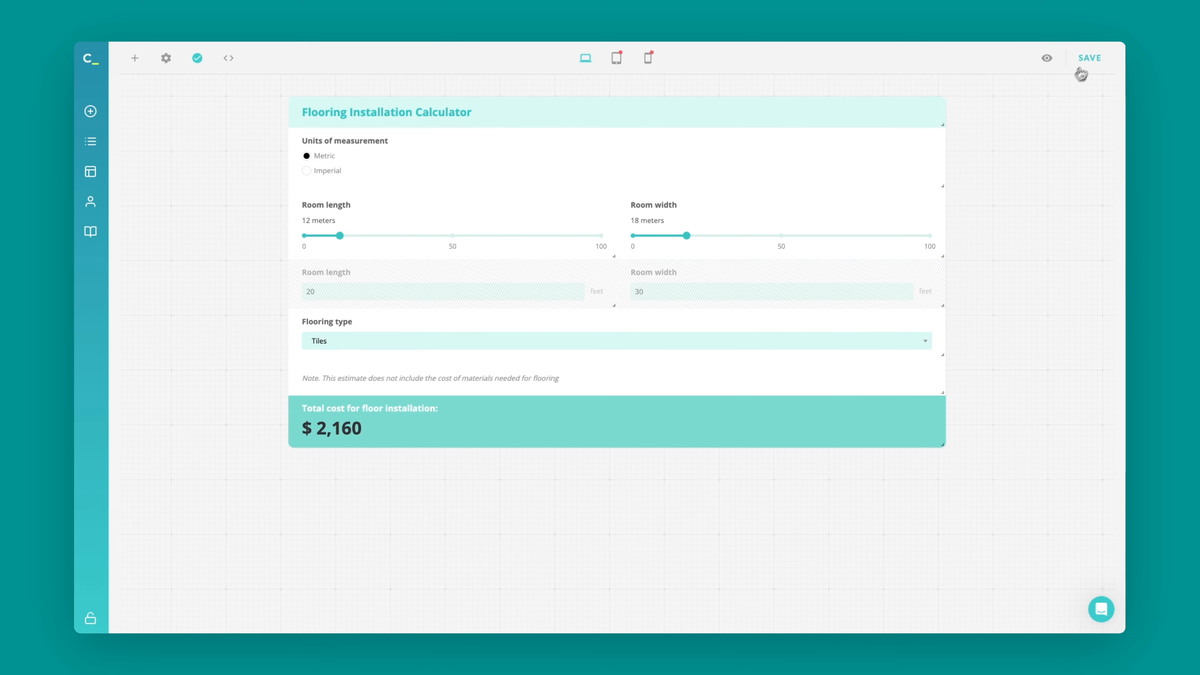
pyautogui.click(1093, 58)
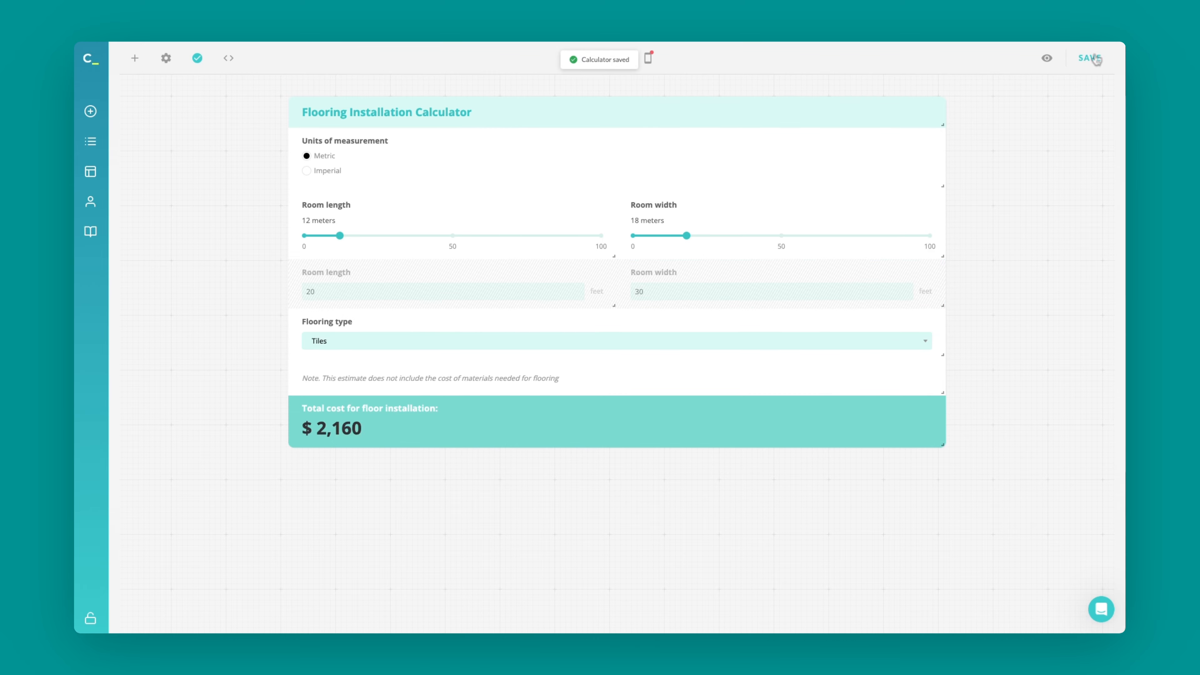
# Preview the calculator and switch the units of measurement between Imperial and Metric to check which room dimension fields show.
pyautogui.click(1047, 58)
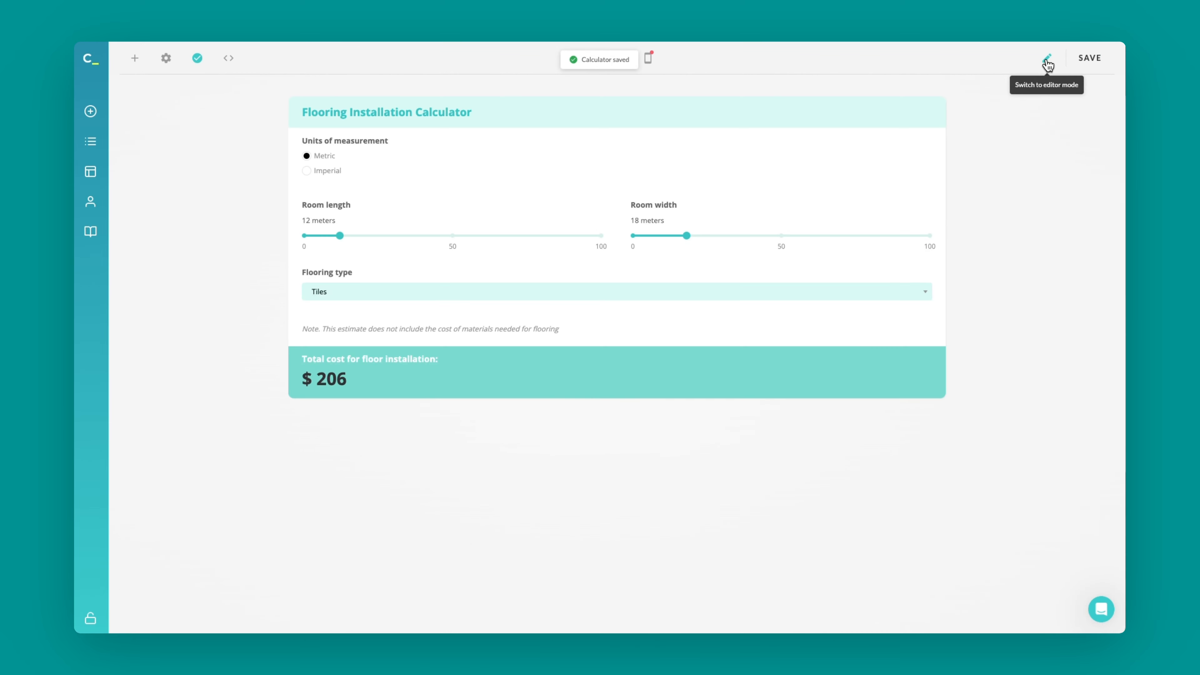
pyautogui.click(307, 171)
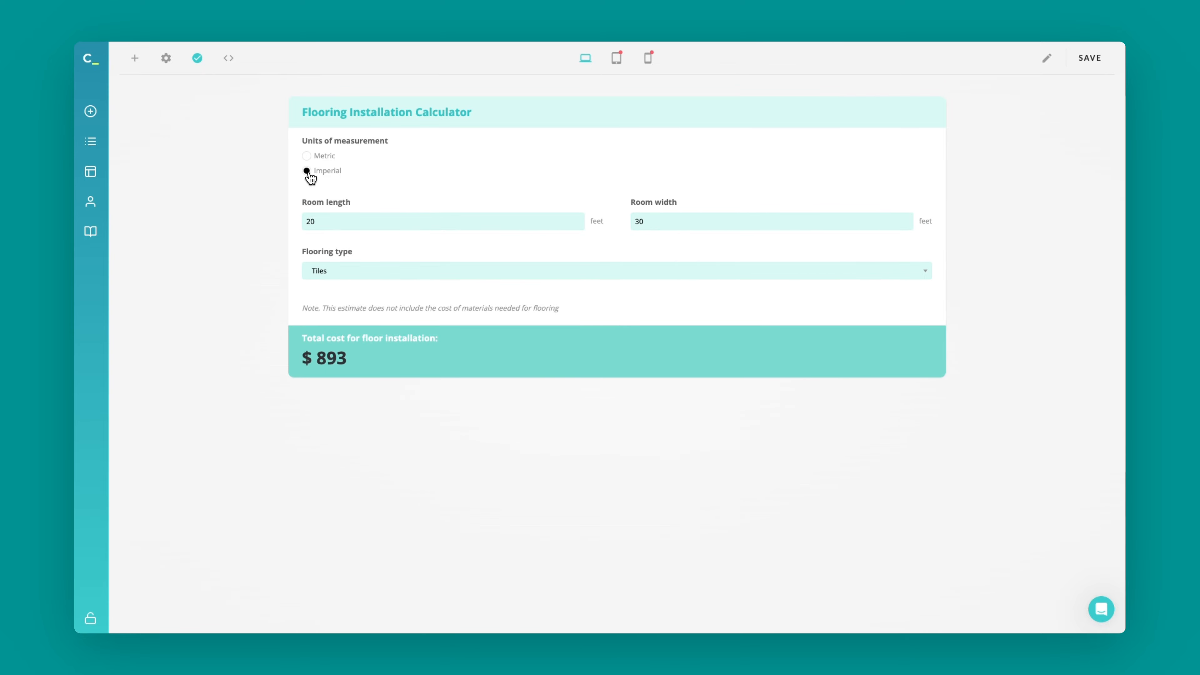
pyautogui.click(307, 157)
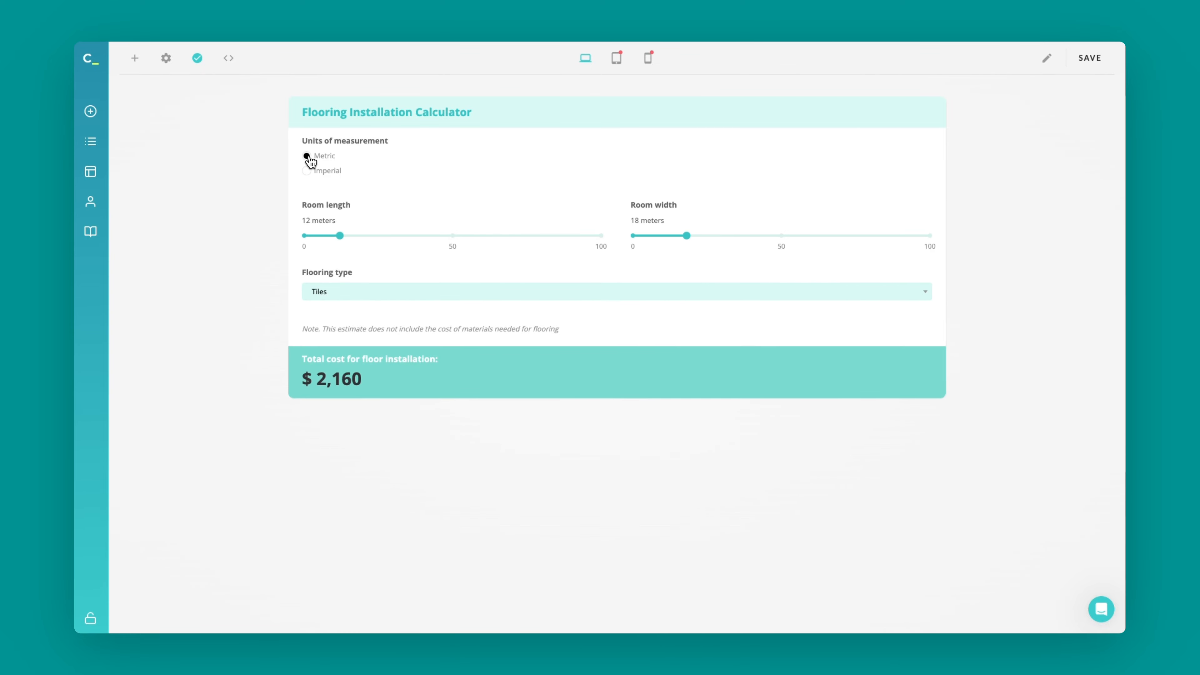
pyautogui.click(307, 171)
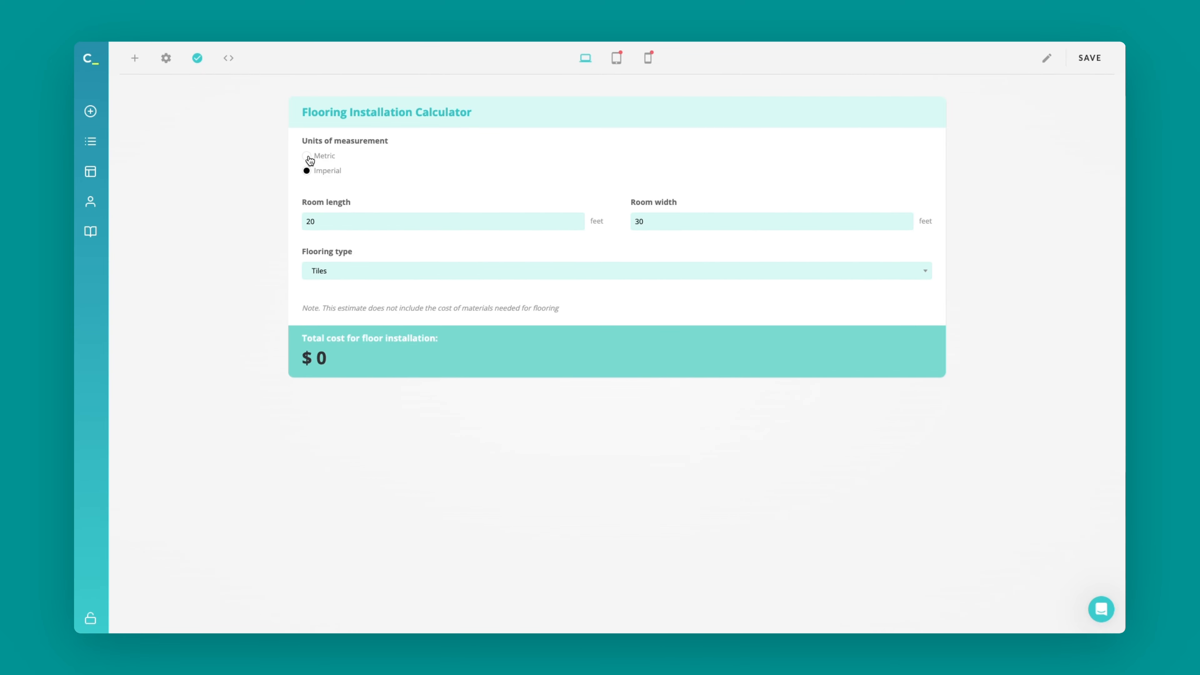
pyautogui.click(308, 158)
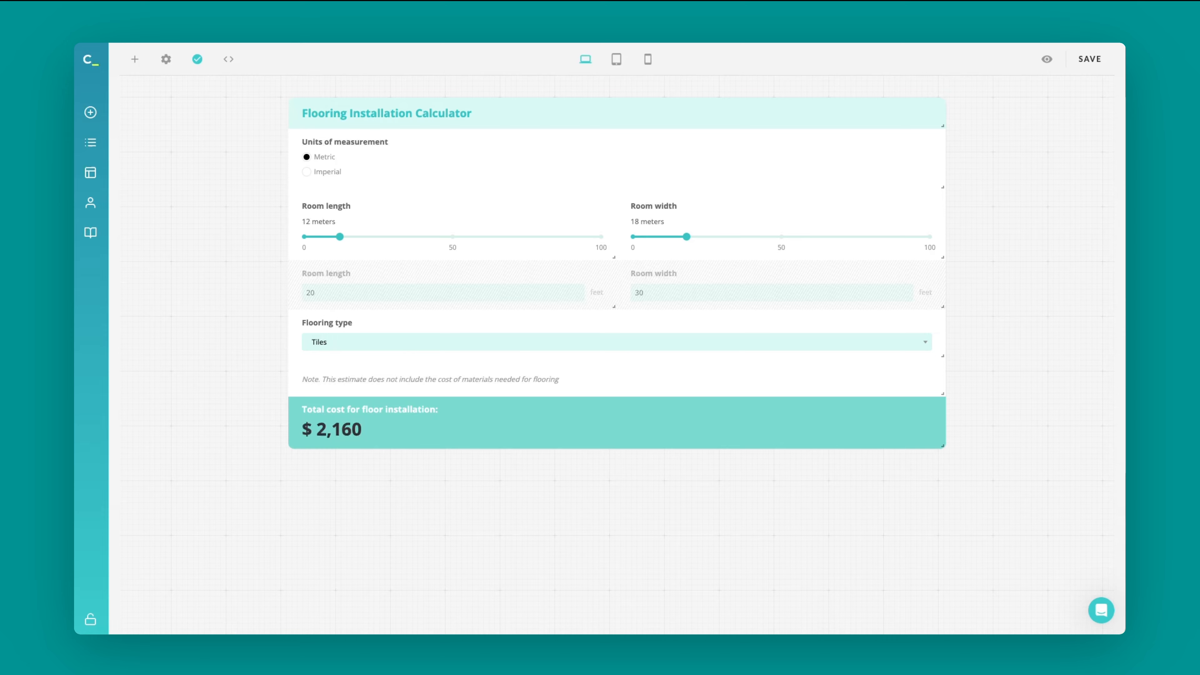
# Replace the total cost formula with (#8==1)?(#1*#2*#4):(#6*#7*#4) and save the calculator.
pyautogui.click(839, 420)
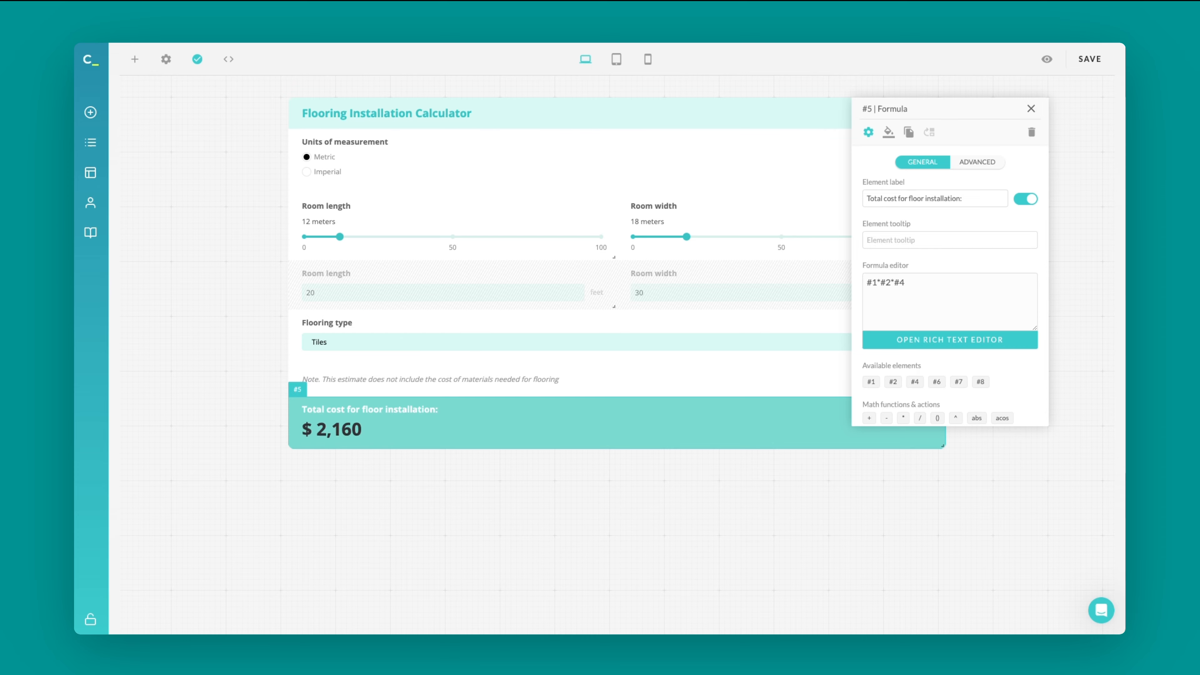
pyautogui.click(934, 312)
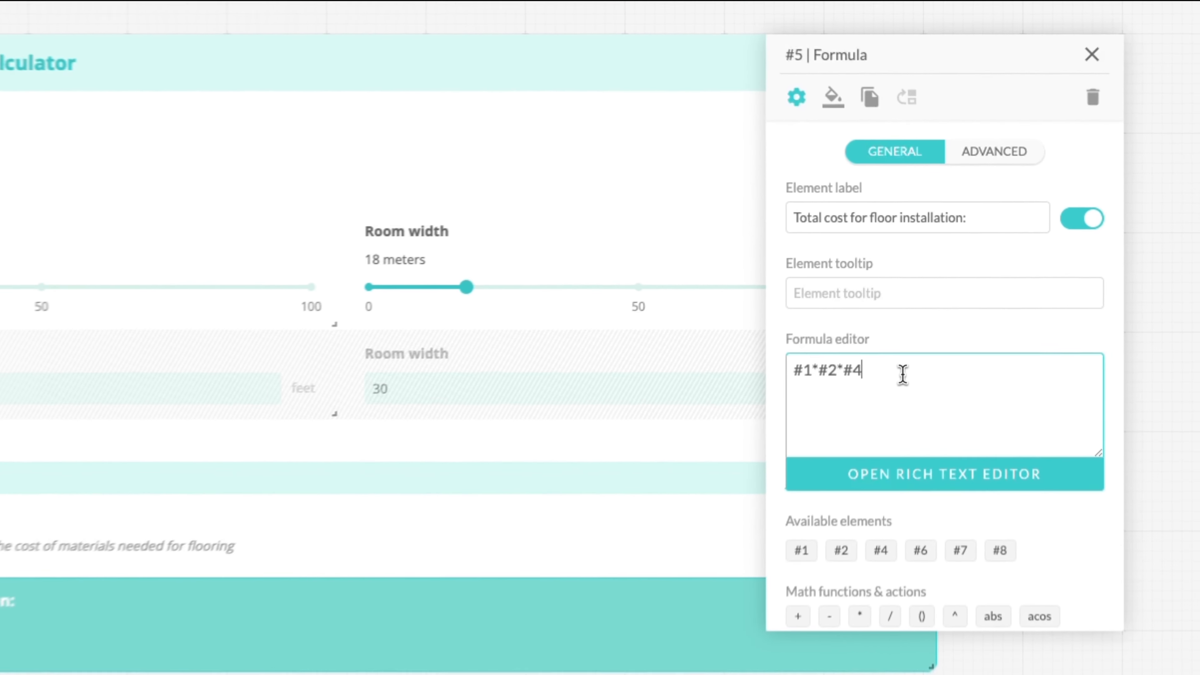
pyautogui.moveTo(903, 374); pyautogui.dragTo(790, 370)
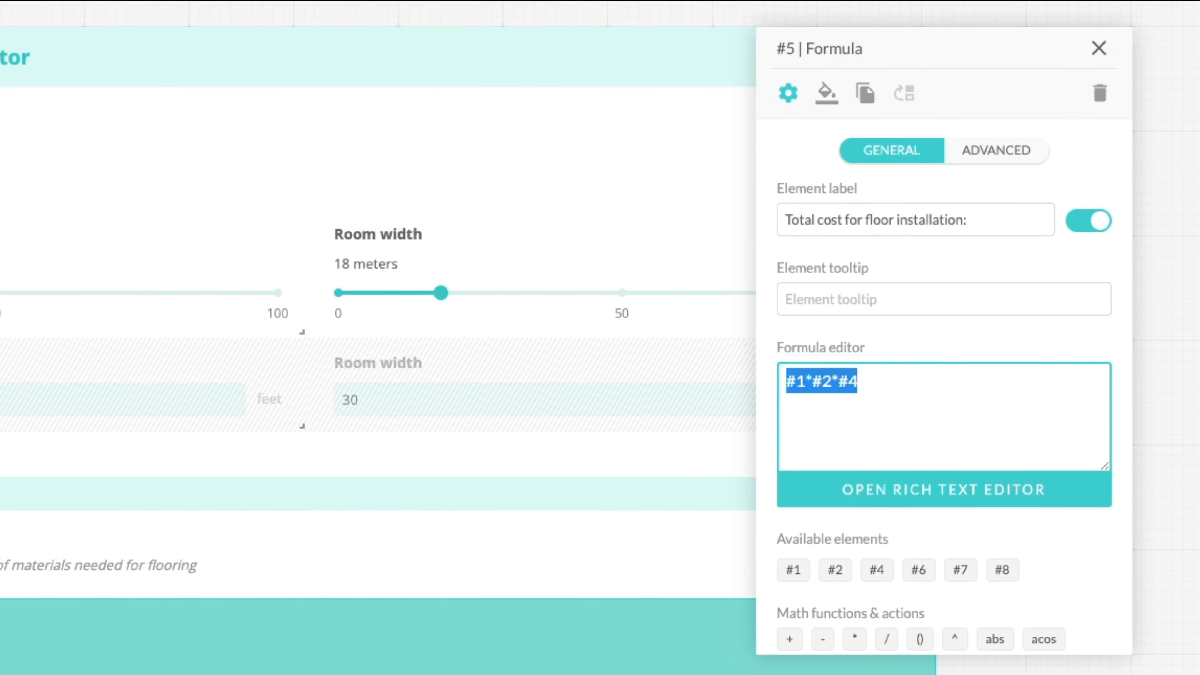
pyautogui.press('BackSpace')
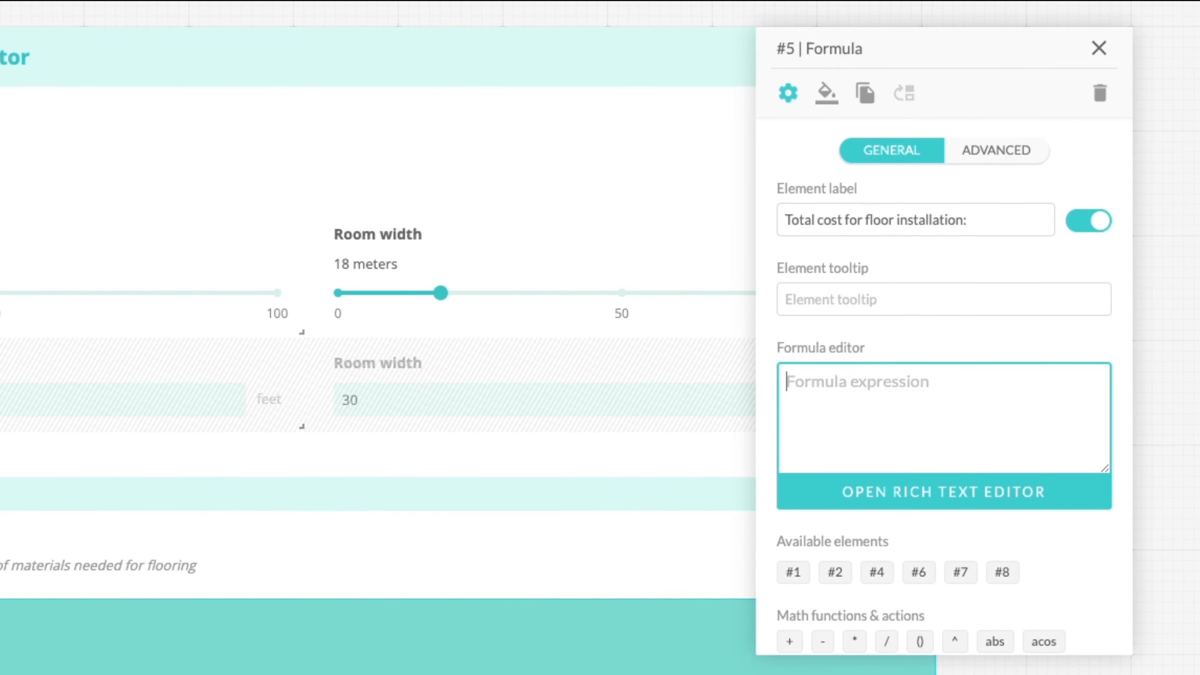
pyautogui.write('(#8==1)?(#1*#2*#4):(#6*#7*#4)')
pyautogui.click(933, 355)
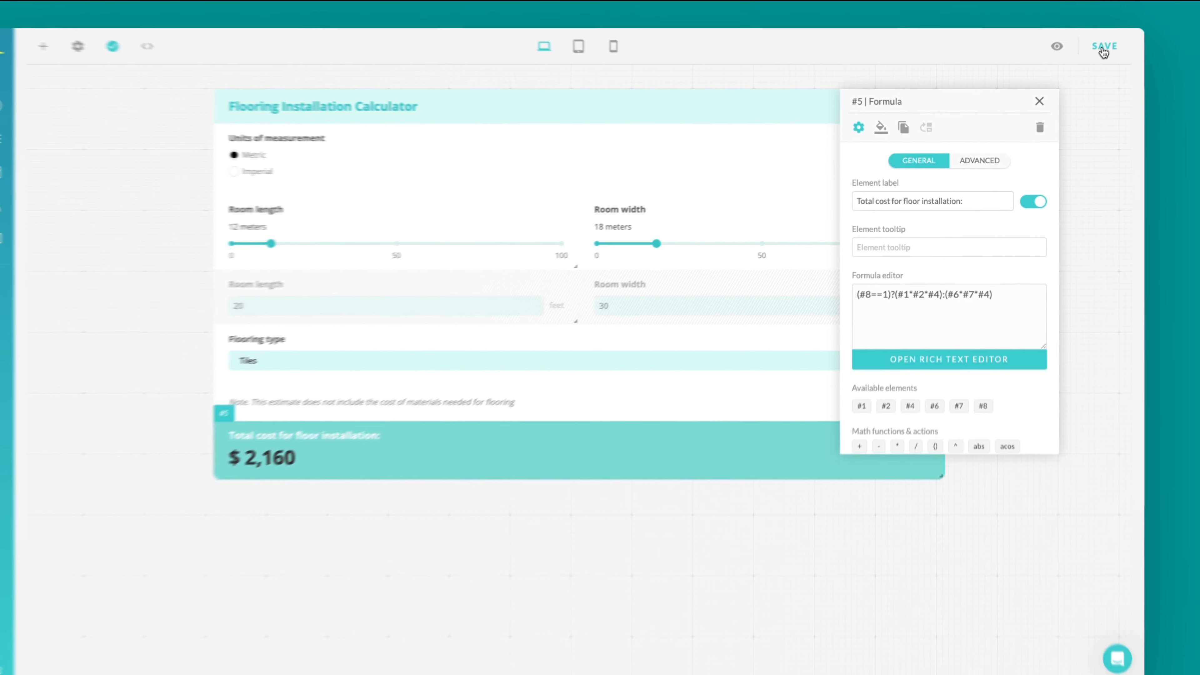
pyautogui.click(1089, 60)
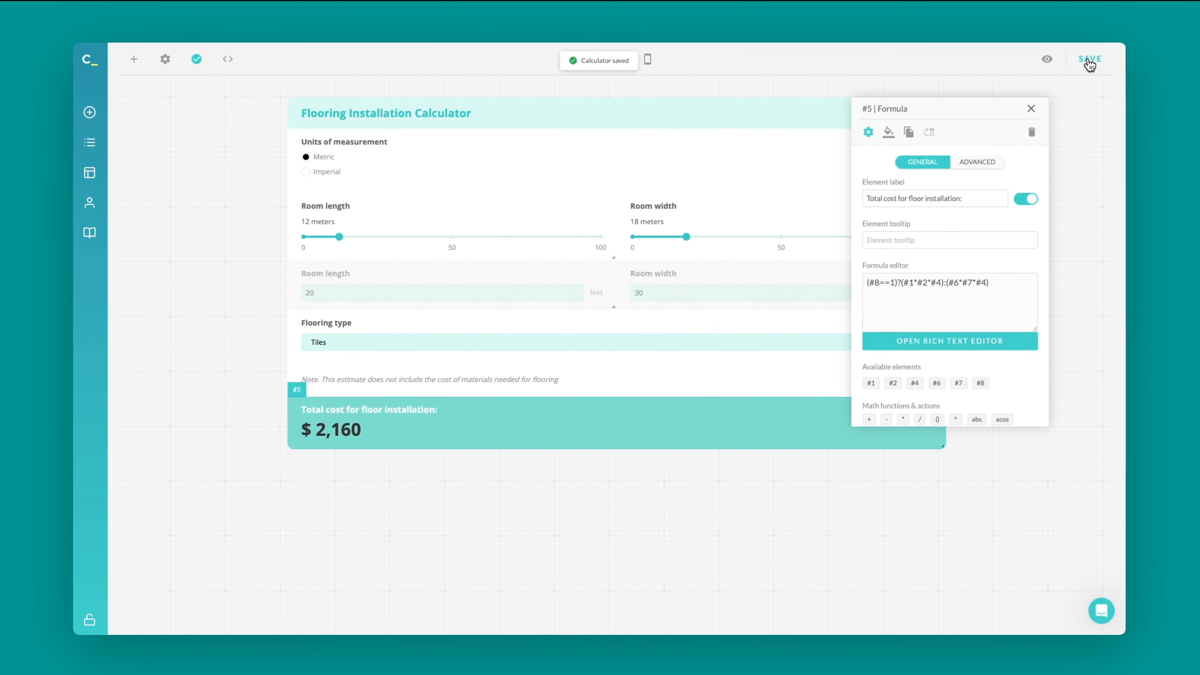
pyautogui.click(1031, 109)
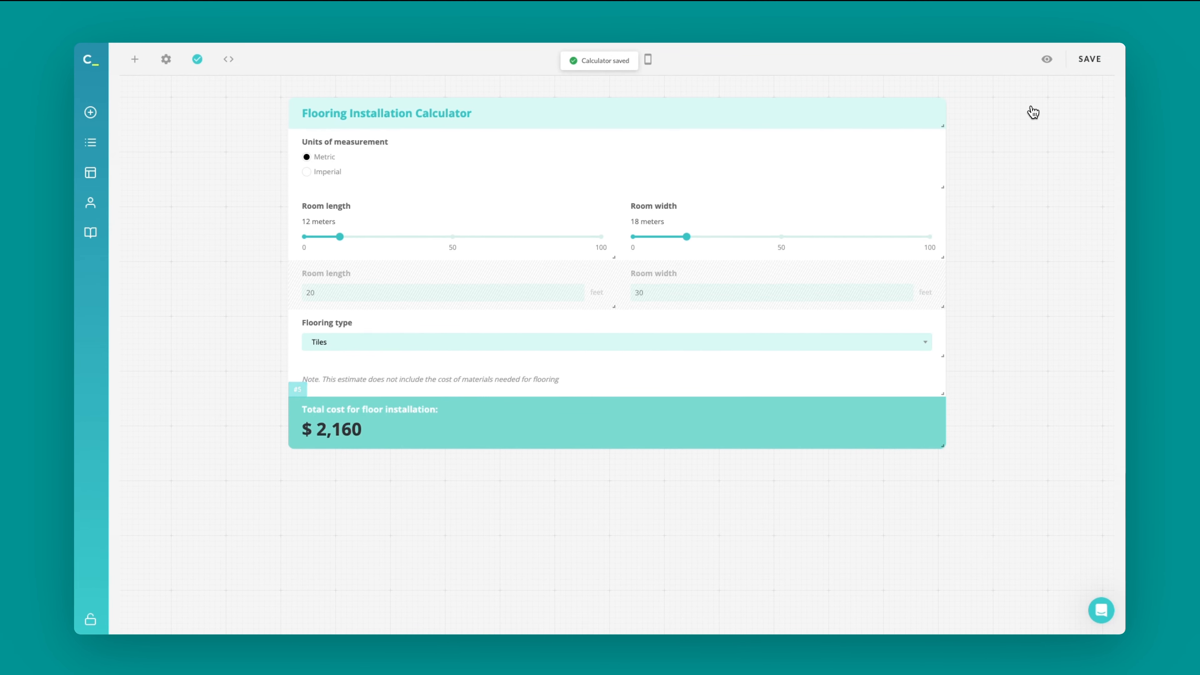
# Preview the calculator again and alternate between Imperial and Metric units to check the total cost under the new formula.
pyautogui.click(1046, 60)
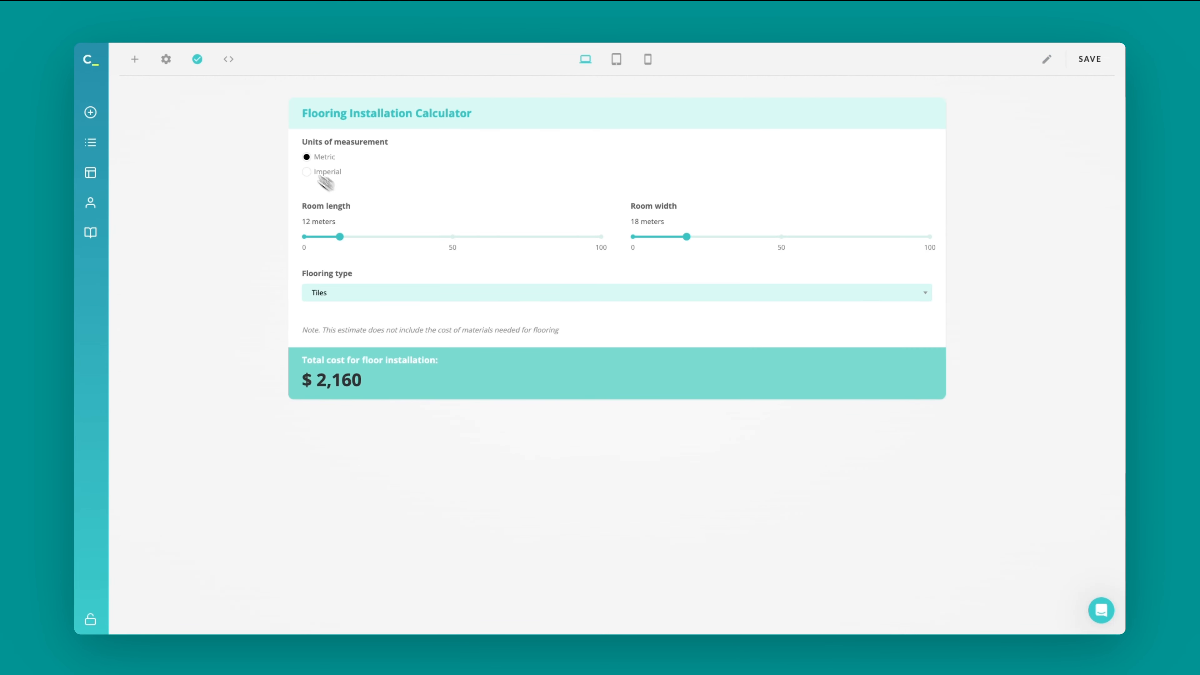
pyautogui.click(307, 172)
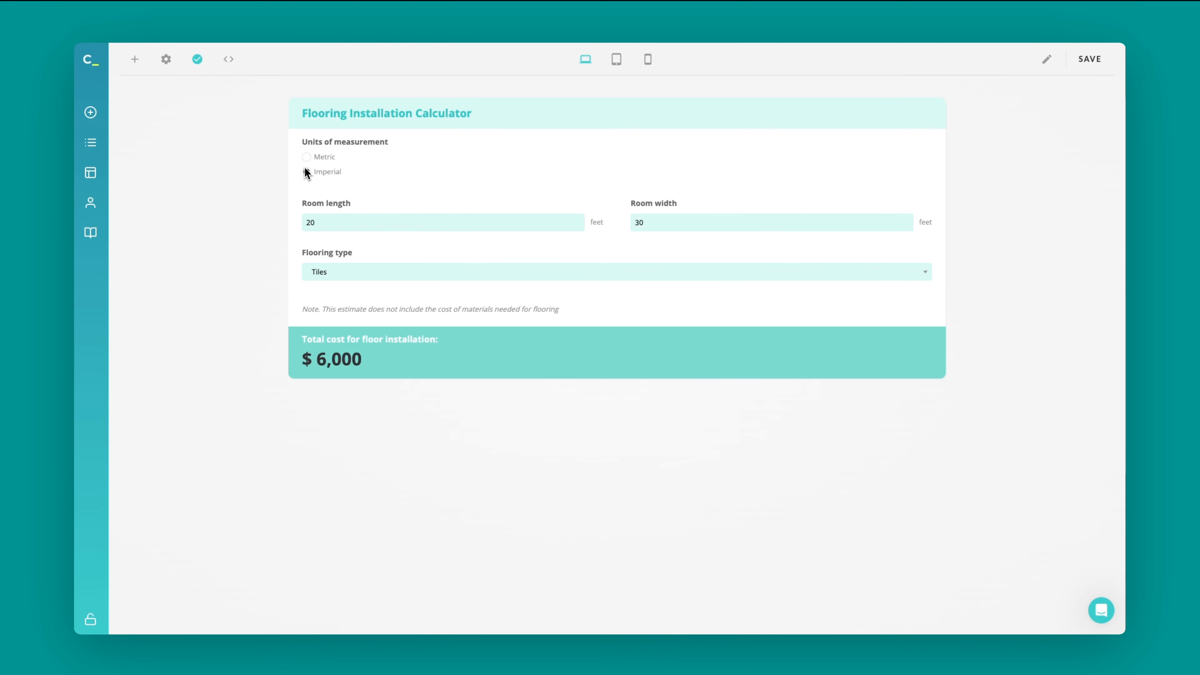
pyautogui.click(306, 157)
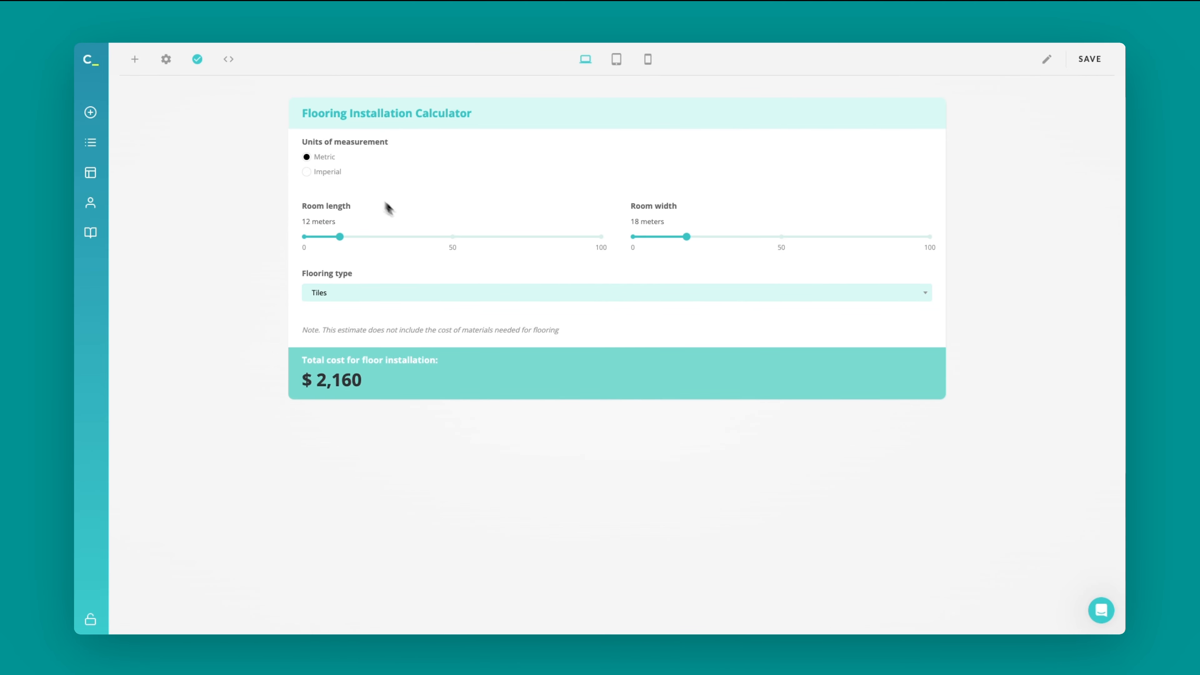
pyautogui.click(307, 173)
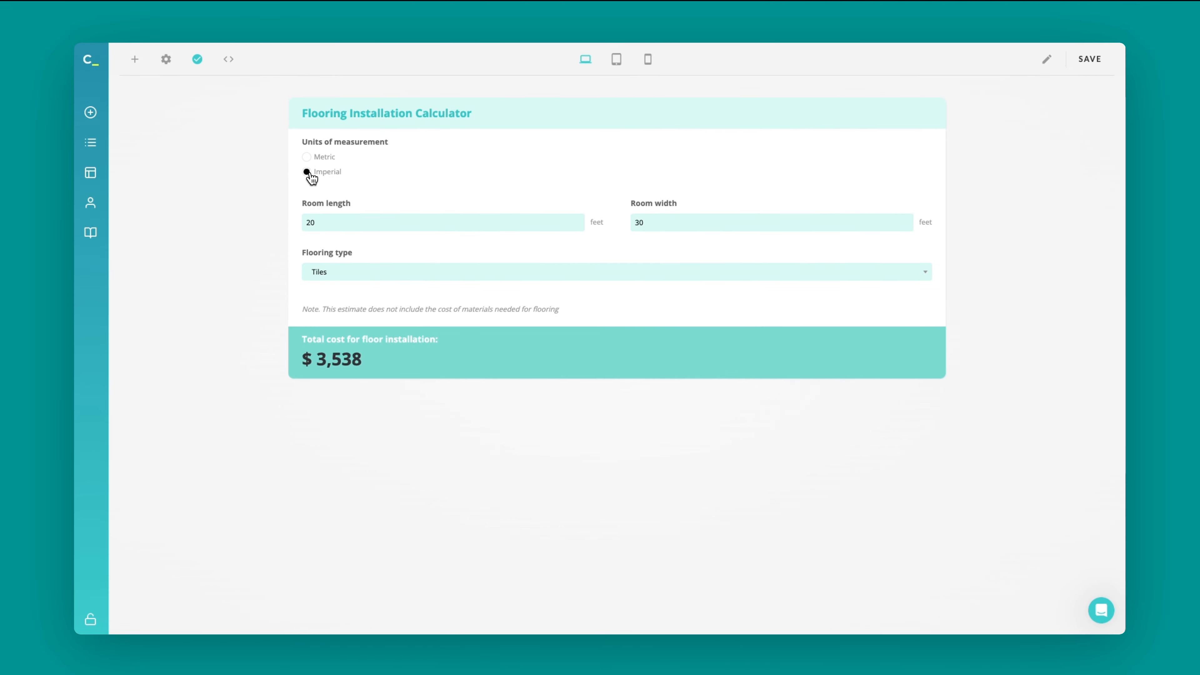